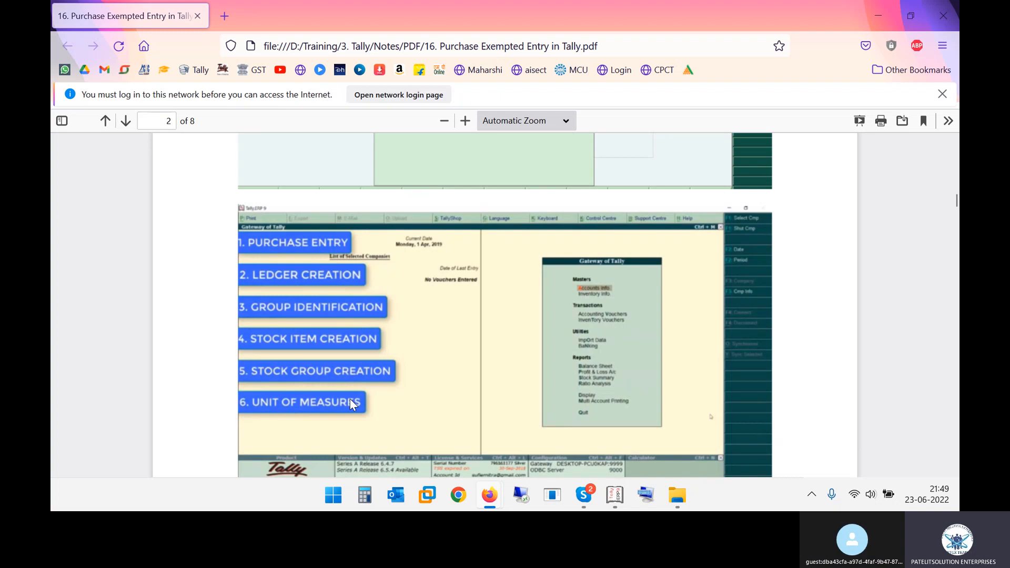
Look through the remaining pages of the Purchase Exempted Entry notes up to page 8, and close the document
scroll(350, 400, down, 7)
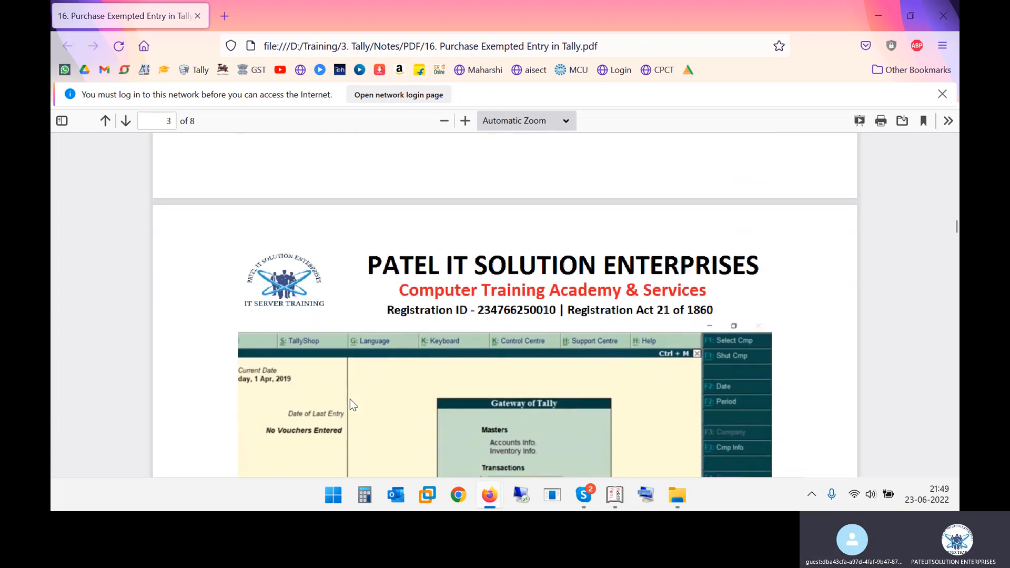
scroll(351, 405, down, 15)
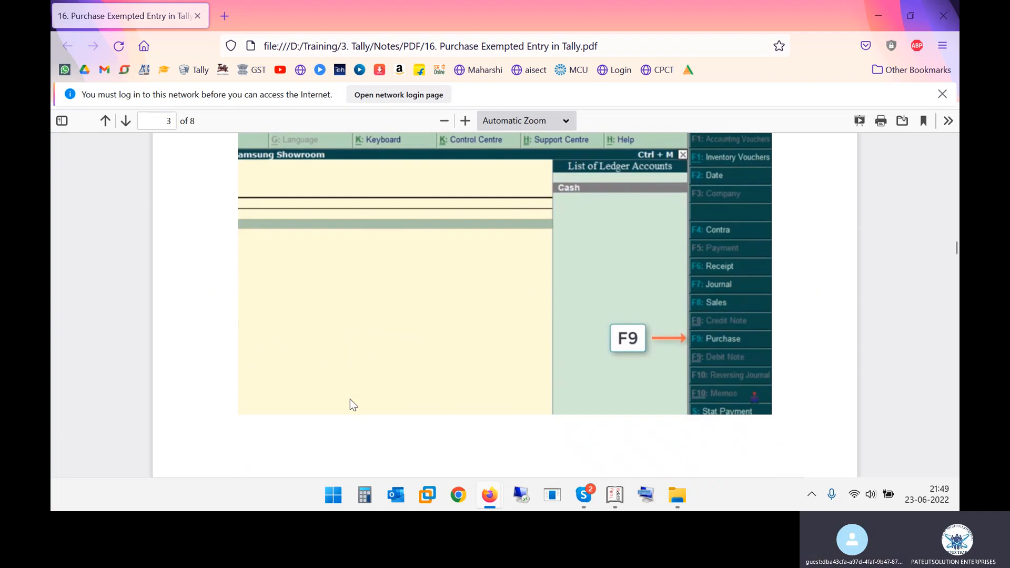
scroll(350, 400, down, 10)
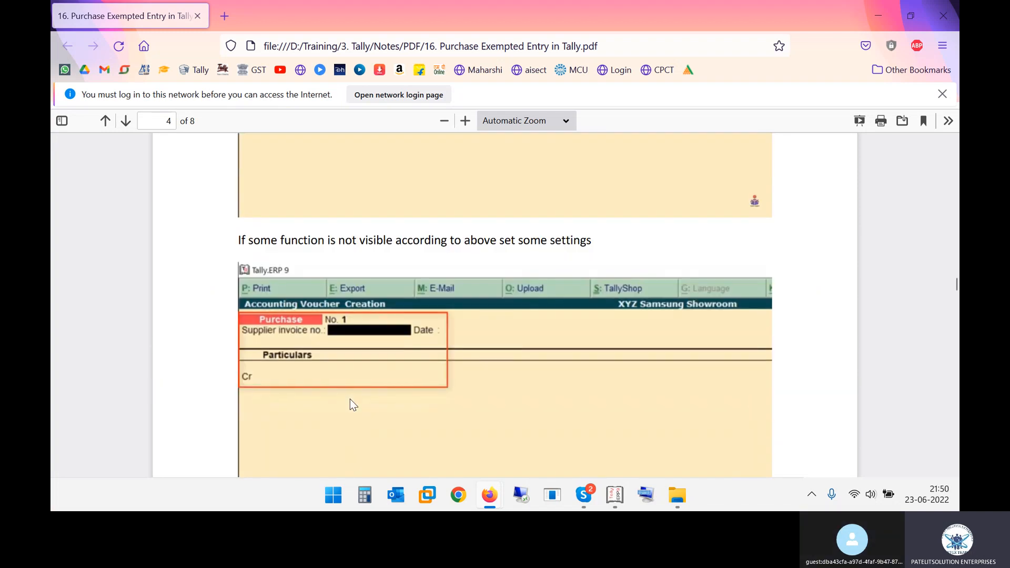
scroll(350, 399, down, 5)
scroll(350, 400, down, 20)
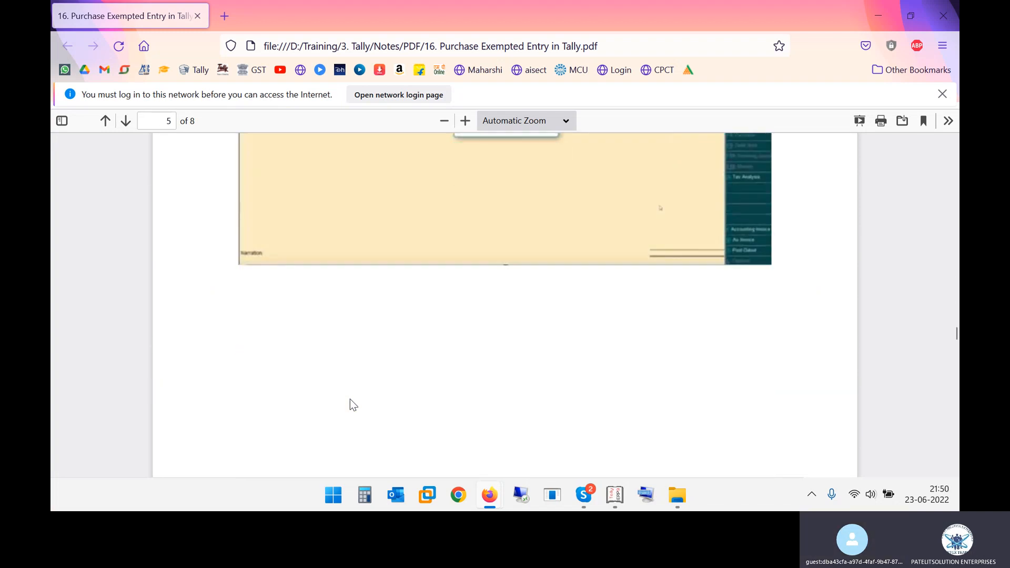
scroll(350, 400, down, 20)
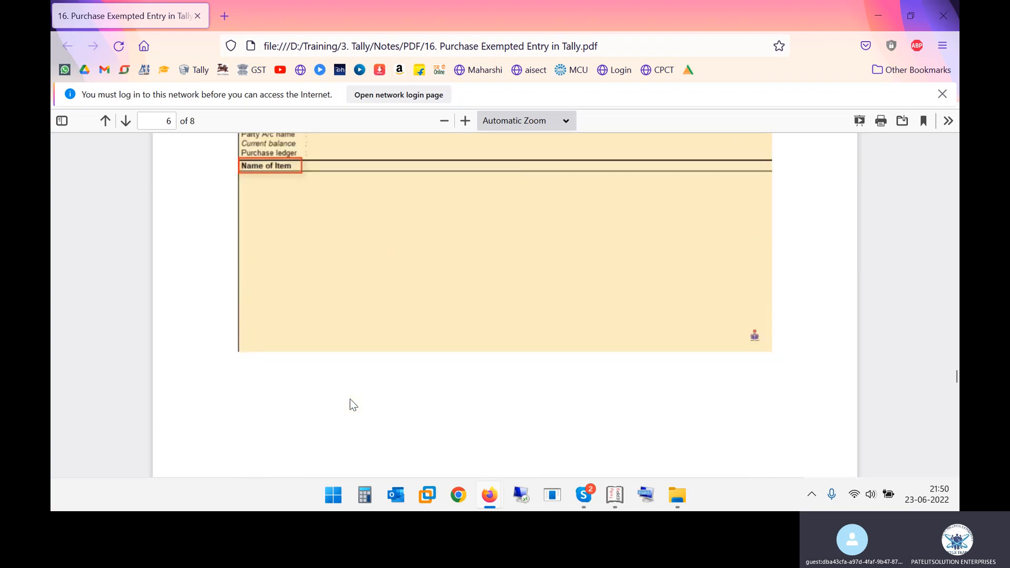
scroll(350, 399, down, 20)
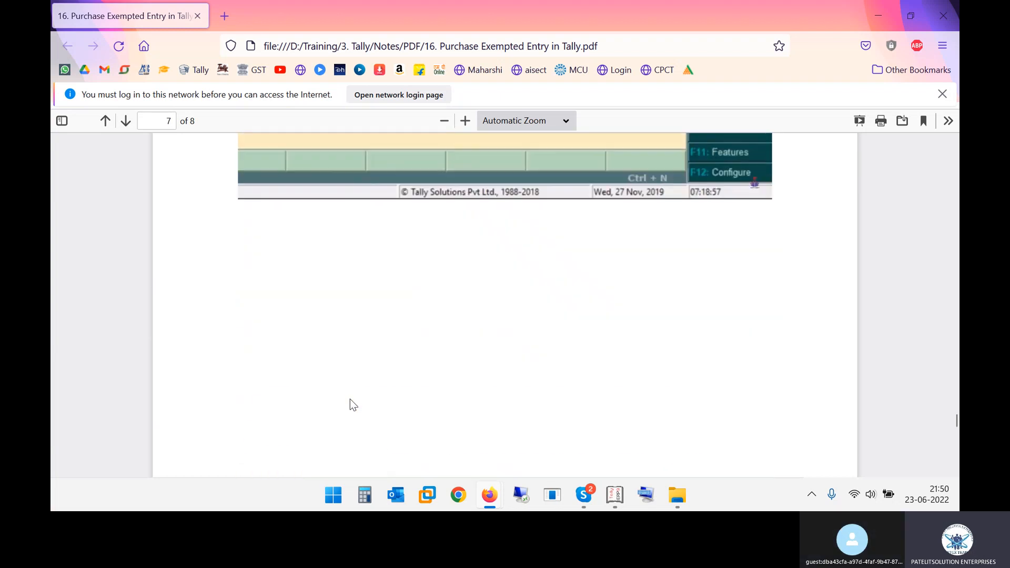
scroll(350, 399, down, 15)
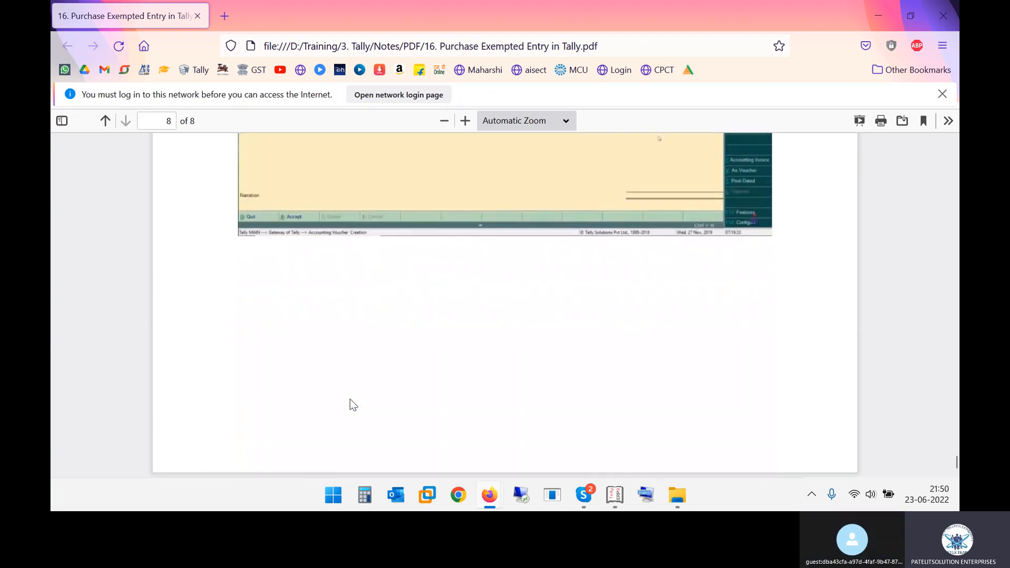
click(944, 16)
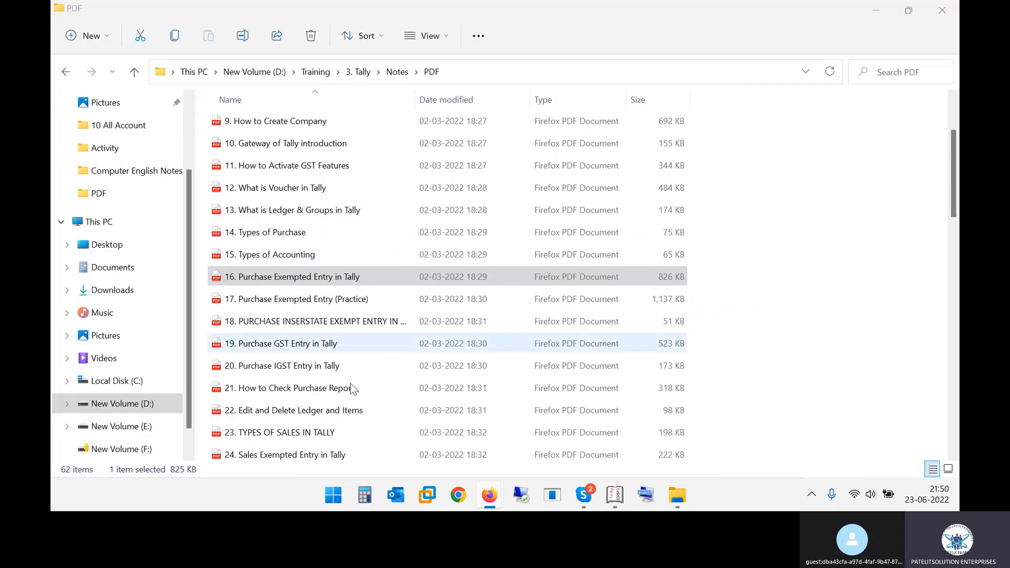
Open the purchase exampt PDF from the 1. Purchase Exempt folder under Tally's Invoices, 1 PURCHASE
click(64, 74)
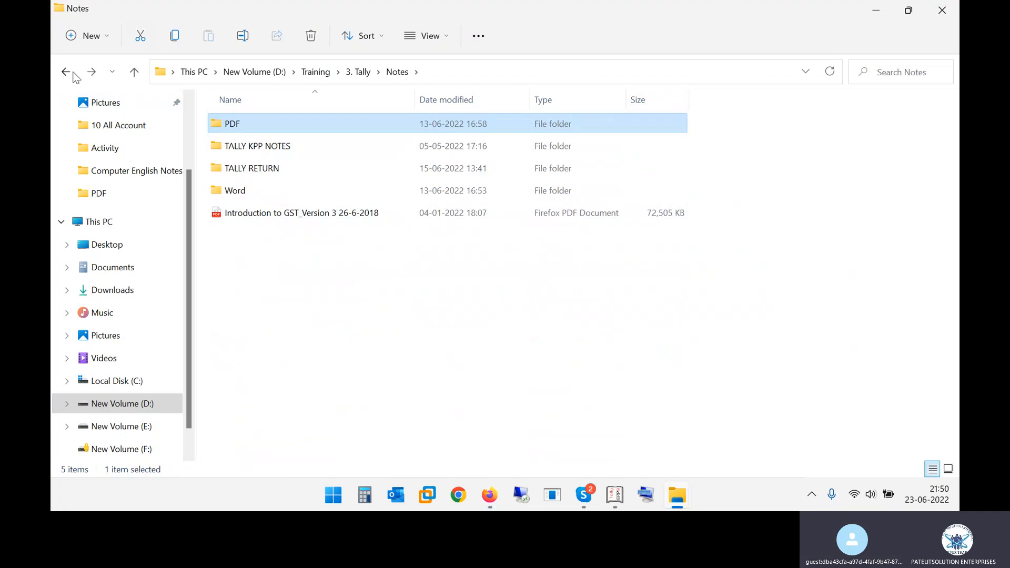
click(65, 73)
double_click(291, 146)
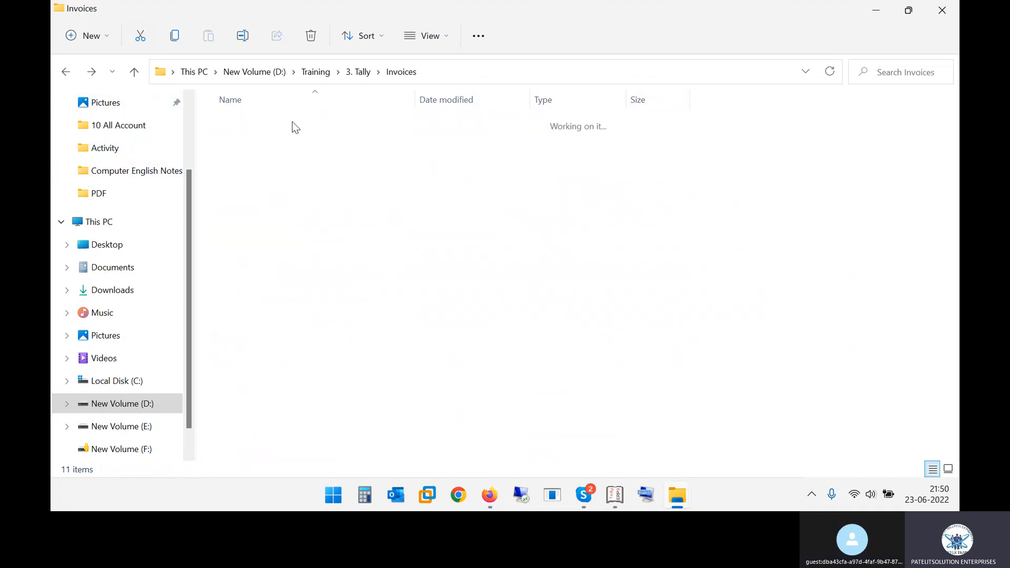
double_click(263, 124)
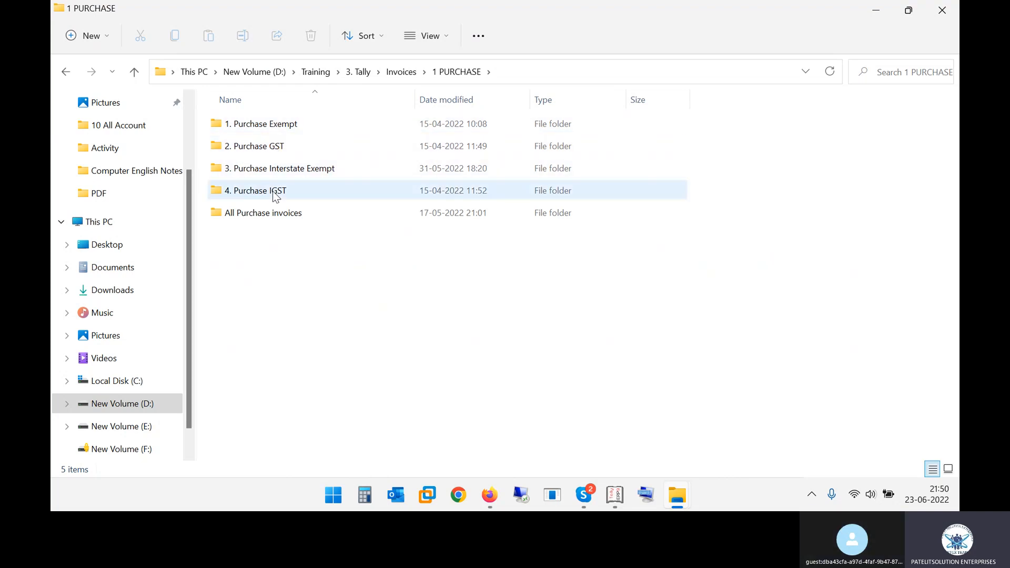
double_click(287, 118)
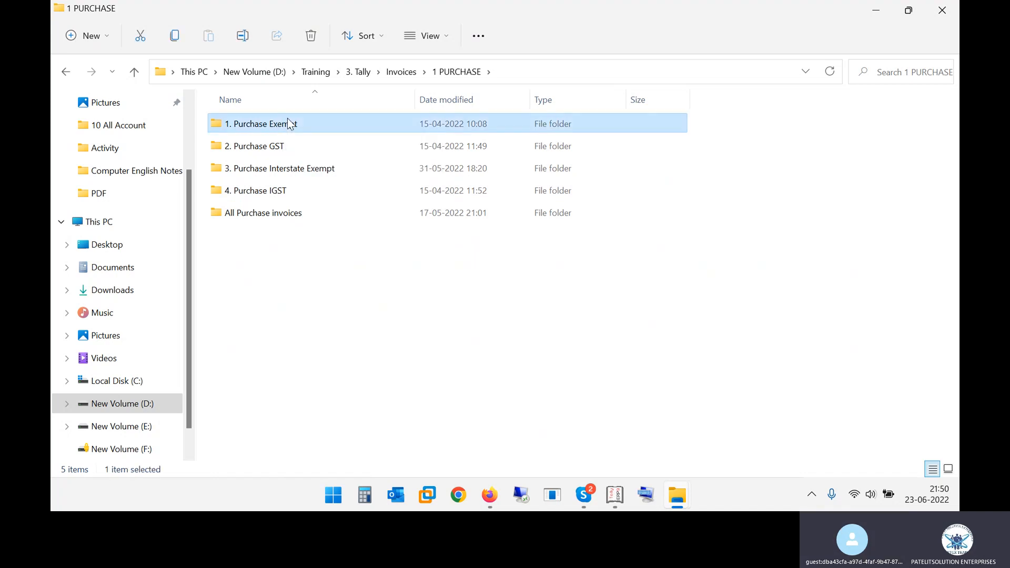
double_click(265, 152)
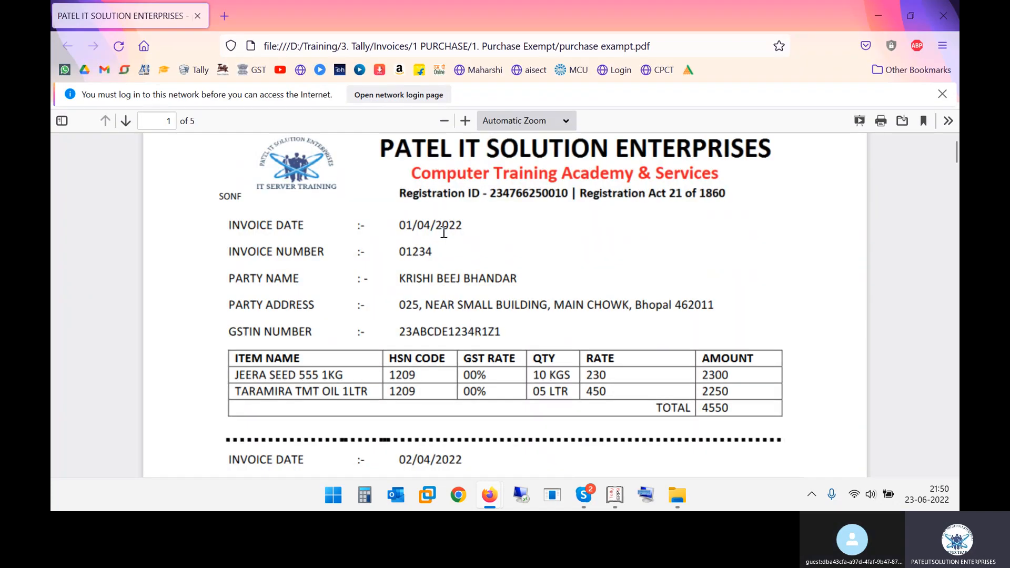
Review the first invoice's header by highlighting its date, invoice number, party name, party address and GSTIN number
drag(268, 226, 443, 223)
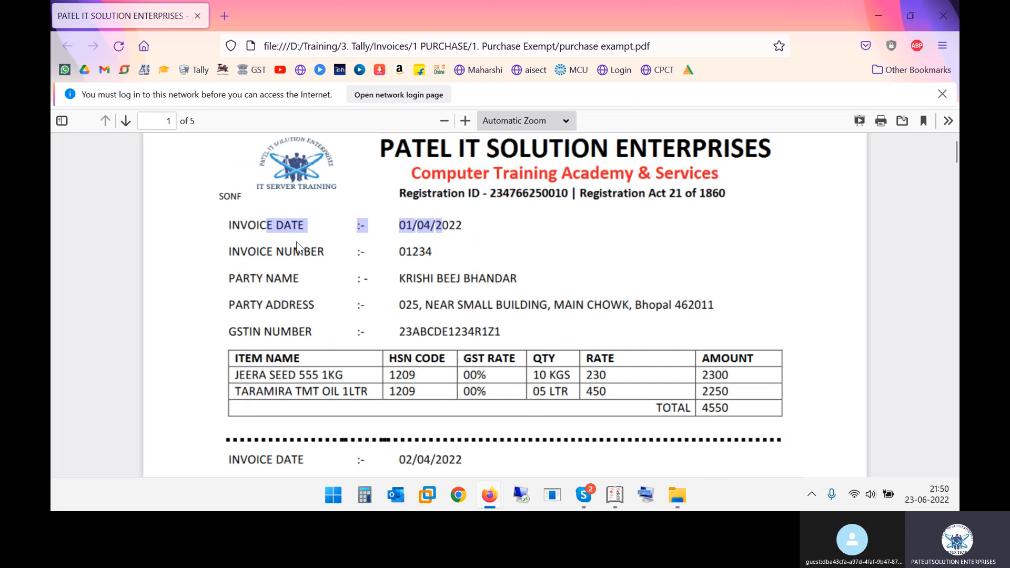
drag(273, 251, 432, 252)
drag(269, 278, 457, 278)
drag(290, 305, 548, 301)
drag(300, 332, 487, 331)
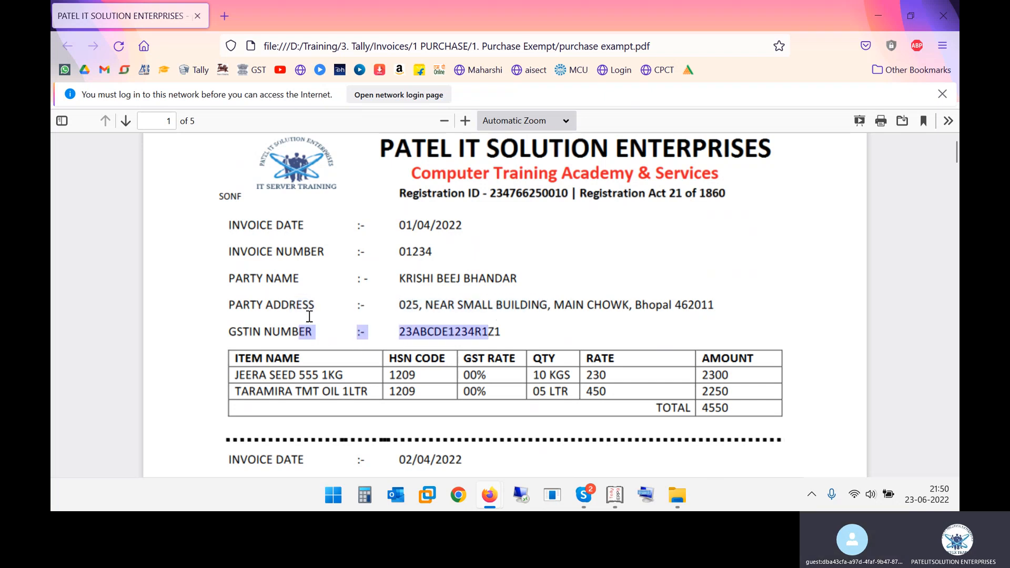
Examine the first invoice's item rows, highlighting JEERA SEED's name, HSN code, rate and amount, and TARAMIRA TMT OIL's name and GST rate
drag(252, 375, 334, 376)
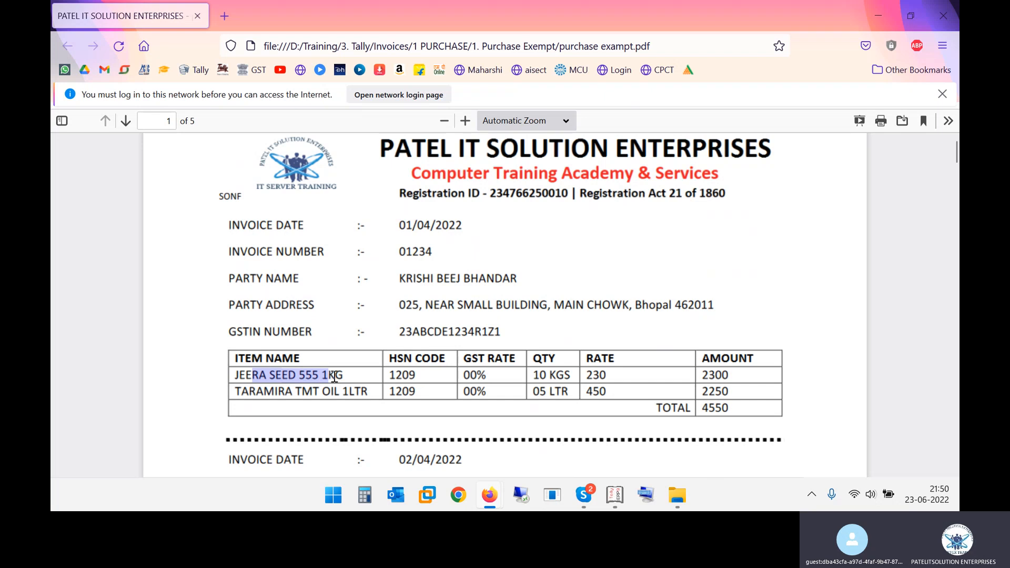
drag(398, 374, 615, 378)
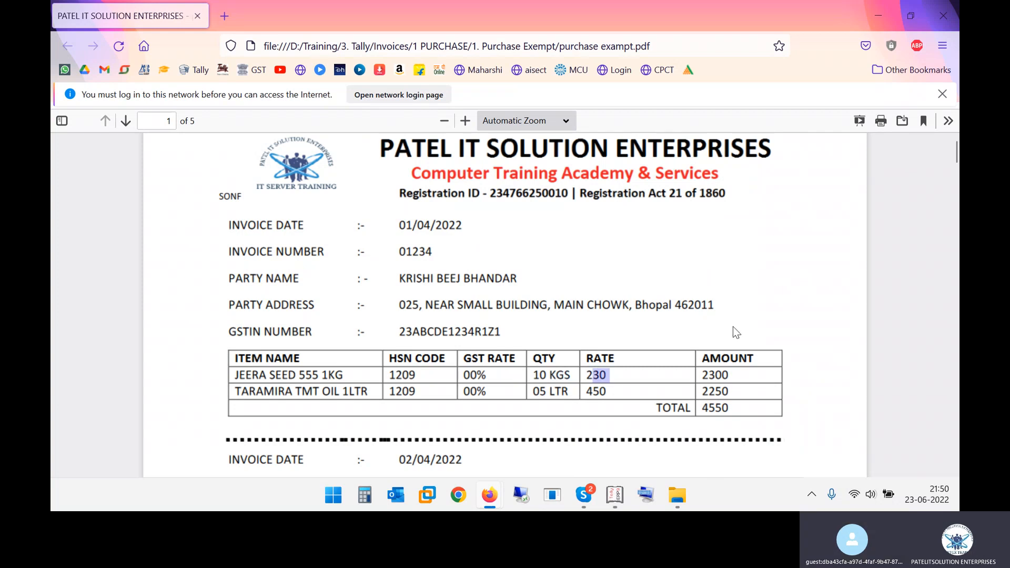
drag(709, 374, 722, 376)
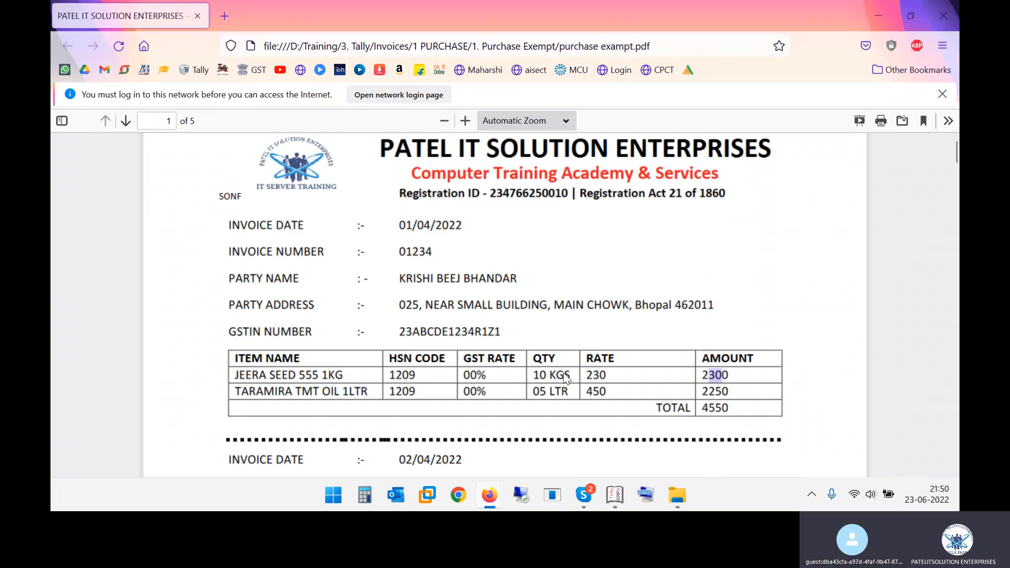
drag(286, 392, 353, 392)
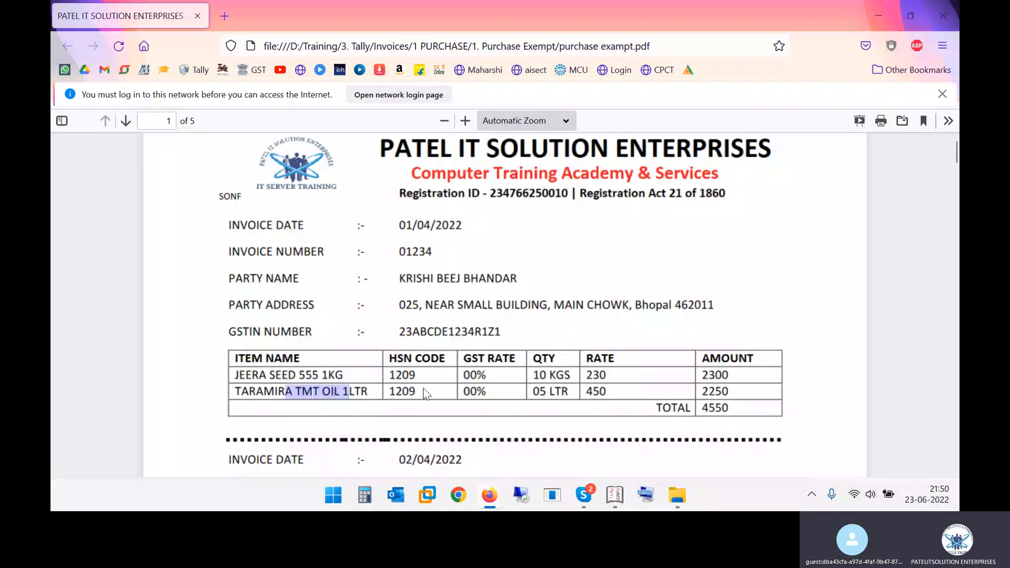
drag(470, 392, 492, 391)
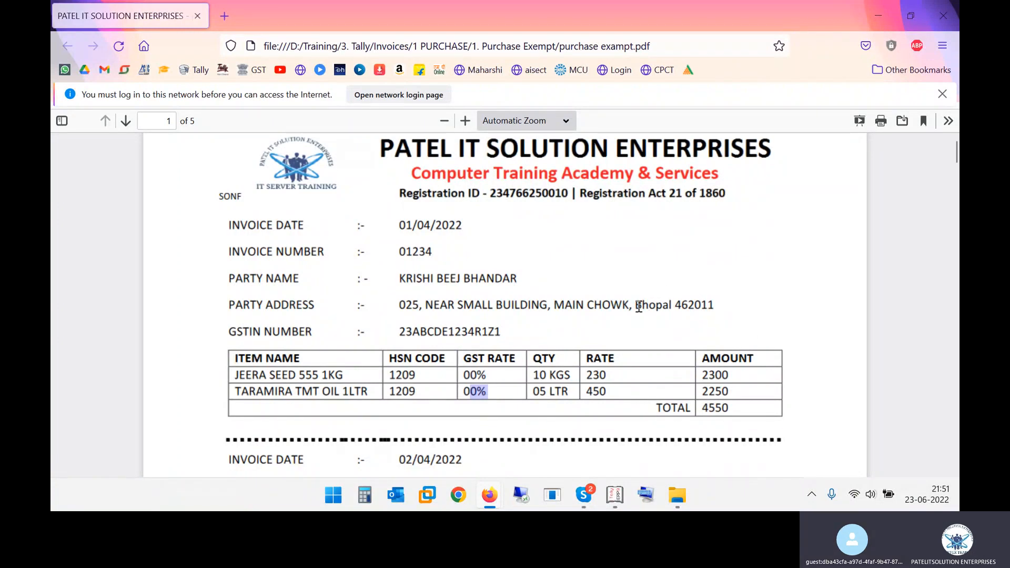
Check the party's city against the item GST rate in the first invoice, and clear the text selection
drag(637, 306, 672, 303)
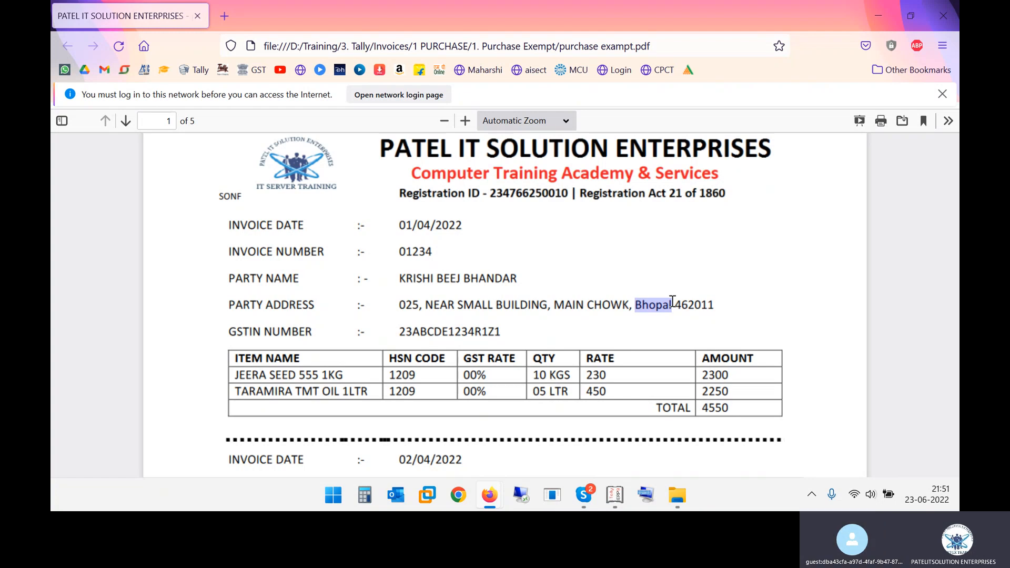
triple_click(673, 303)
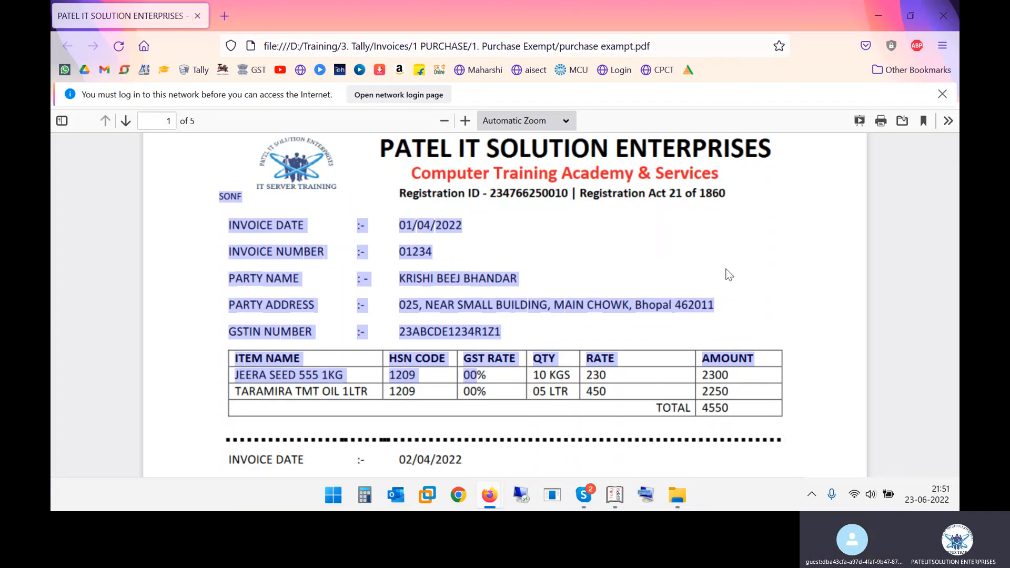
click(659, 304)
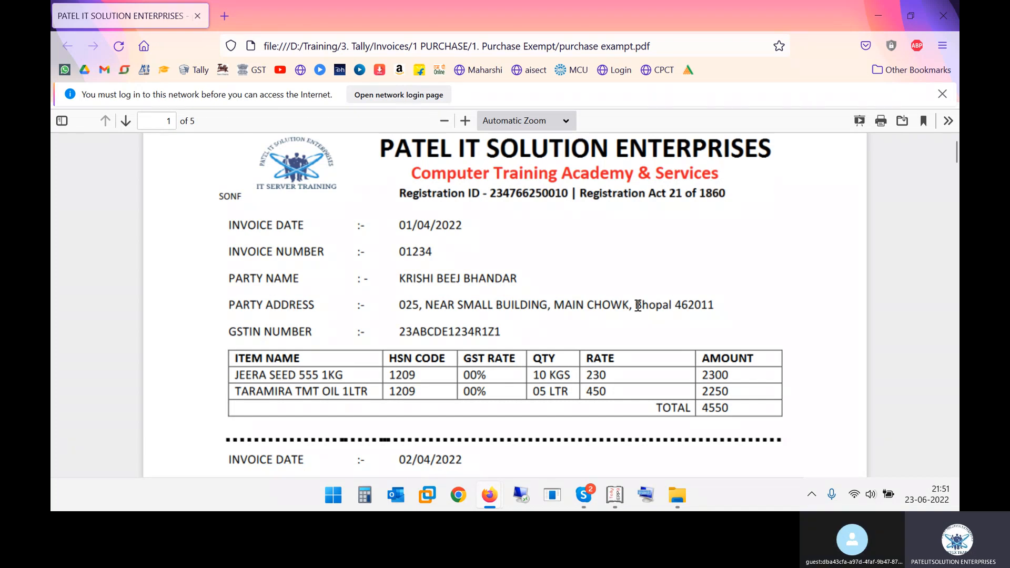
drag(637, 305, 666, 306)
drag(477, 374, 520, 377)
drag(259, 225, 459, 332)
click(525, 337)
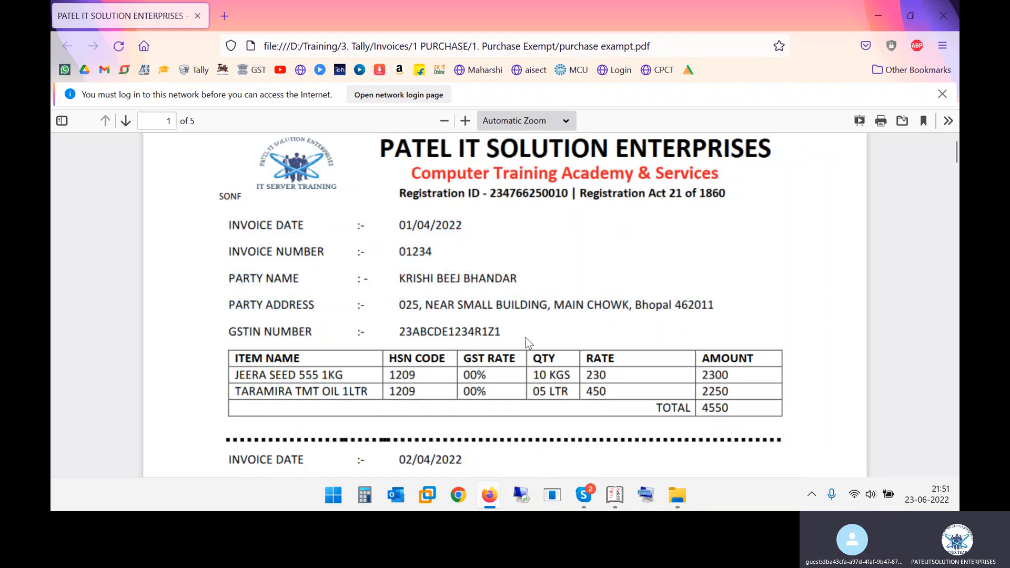
Open Notepad and start a note with the term "Purchase Exempt"
key(super+r)
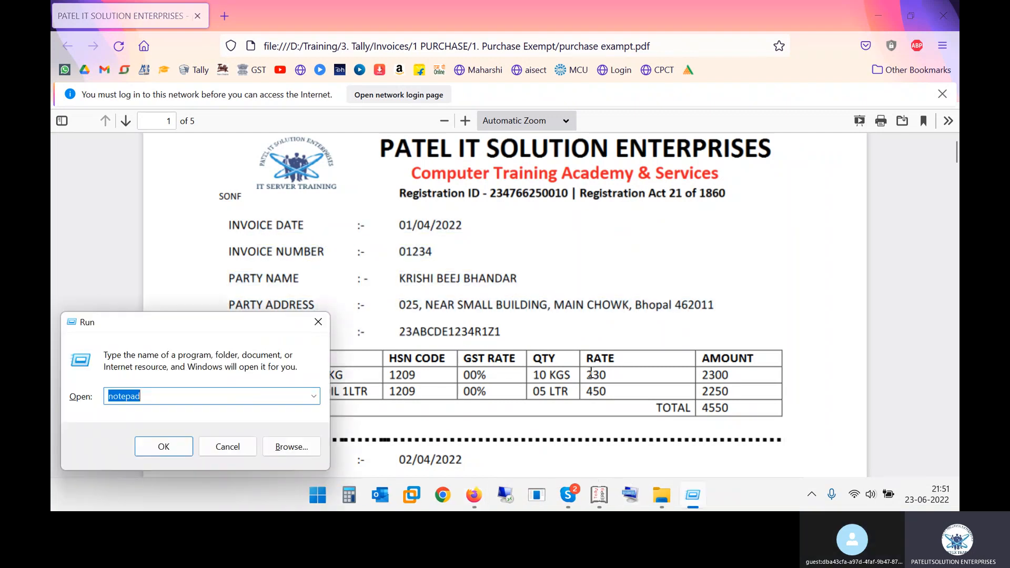
text(notepad)
key(Return)
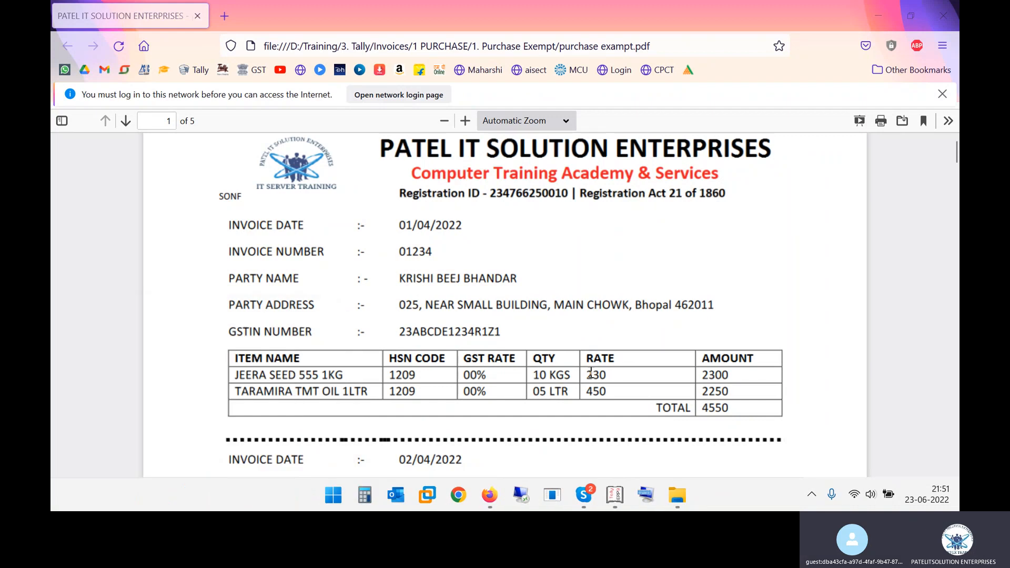
text(Purchase)
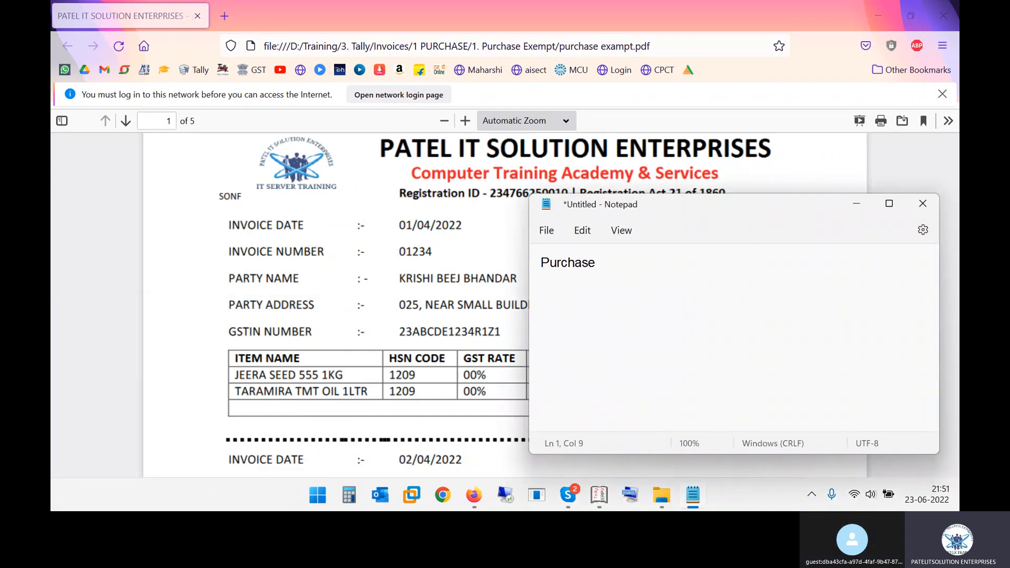
text( Exem)
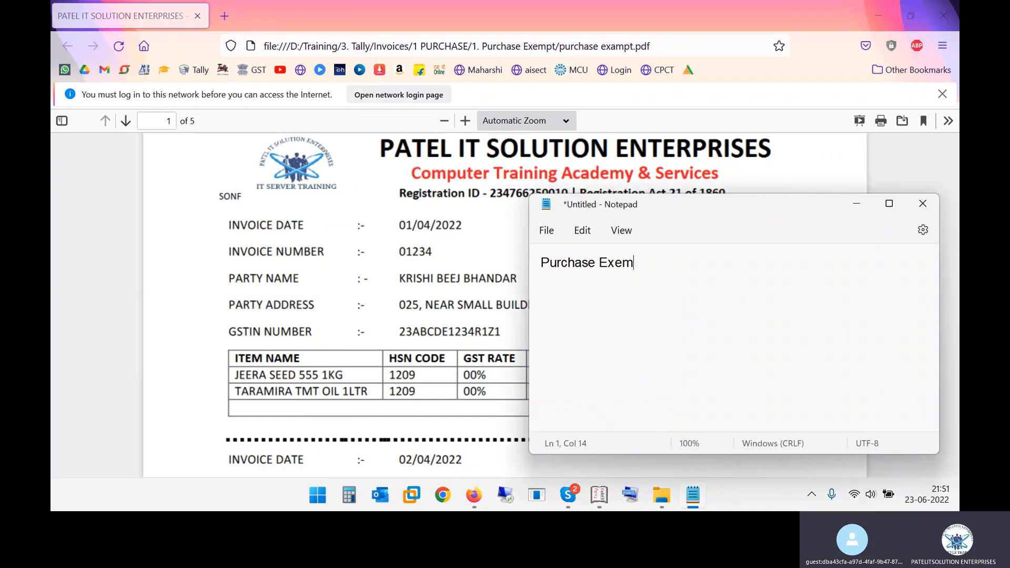
text(pt - slef)
Add the definition " - self state se purchase item with 00% tax." after the term in the note
key(BackSpace)
key(BackSpace)
key(BackSpace)
text(elf state se )
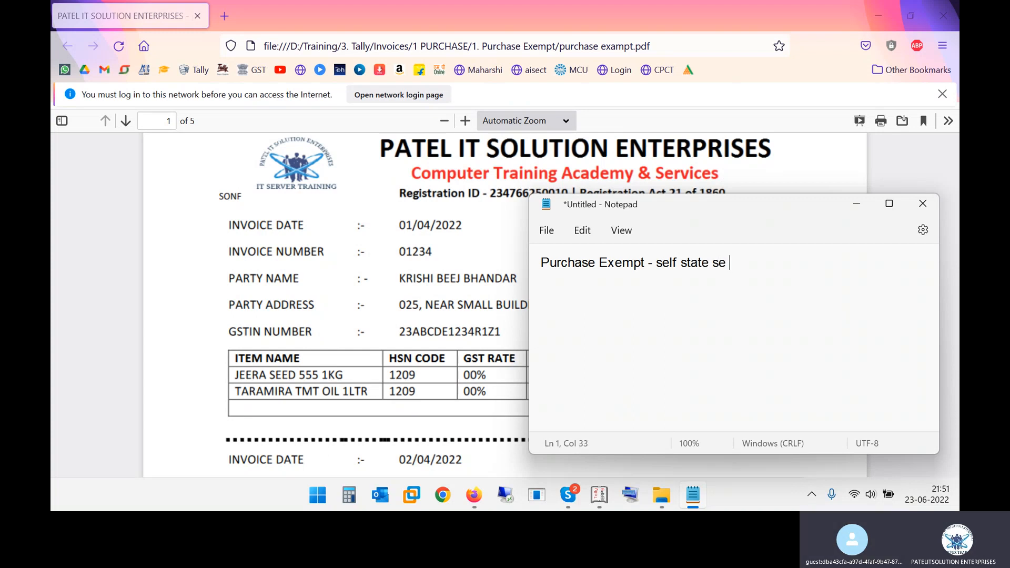
text(purhcs)
key(BackSpace)
text(has)
key(BackSpace)
key(BackSpace)
text(ha)
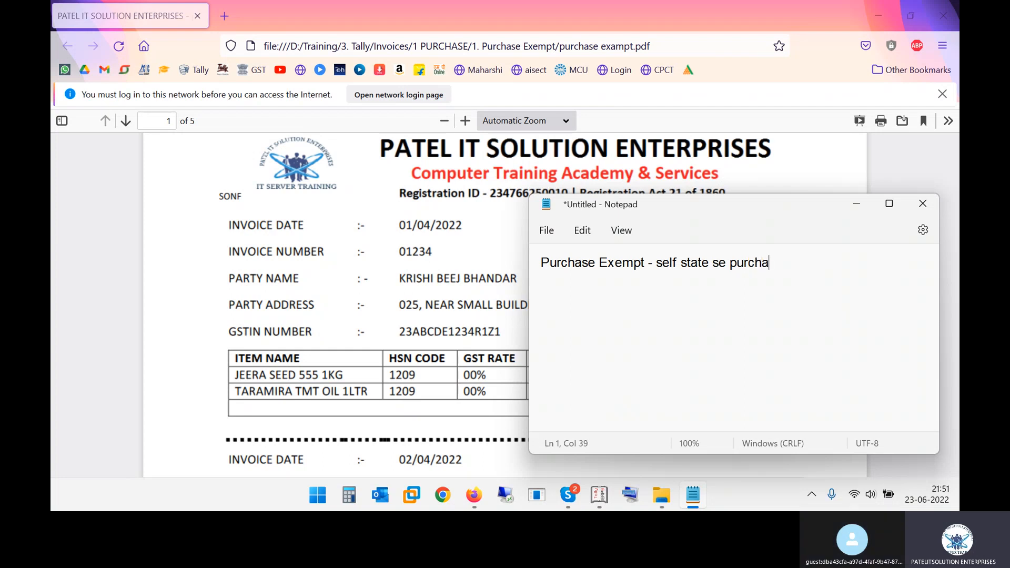
text(se item )
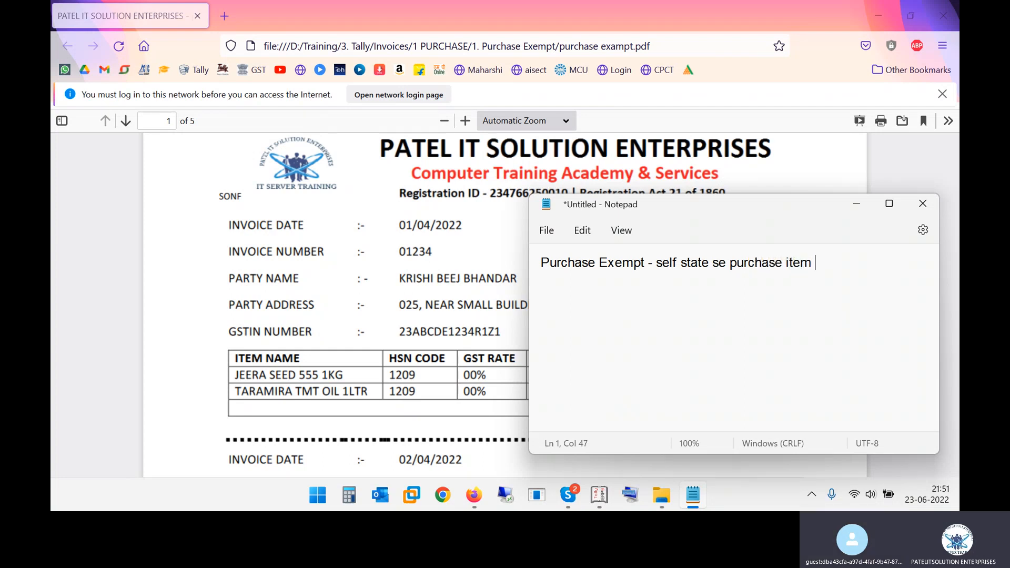
text(with 00% tax.)
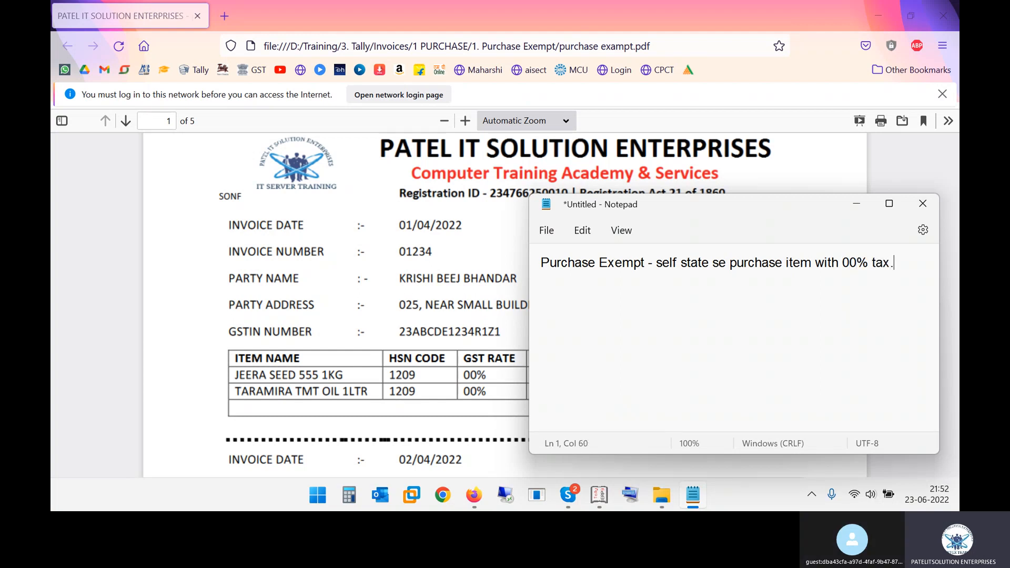
Switch to Tally.ERP 9, leave the Krishi Beej Bhandar ledger and the payment voucher, and return to the Gateway of Tally
click(599, 495)
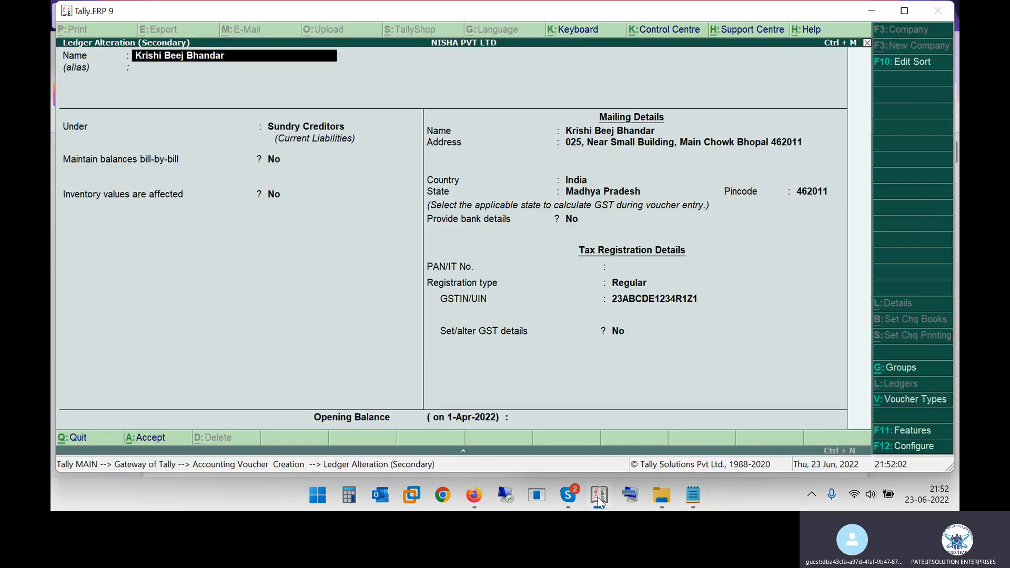
key(Escape)
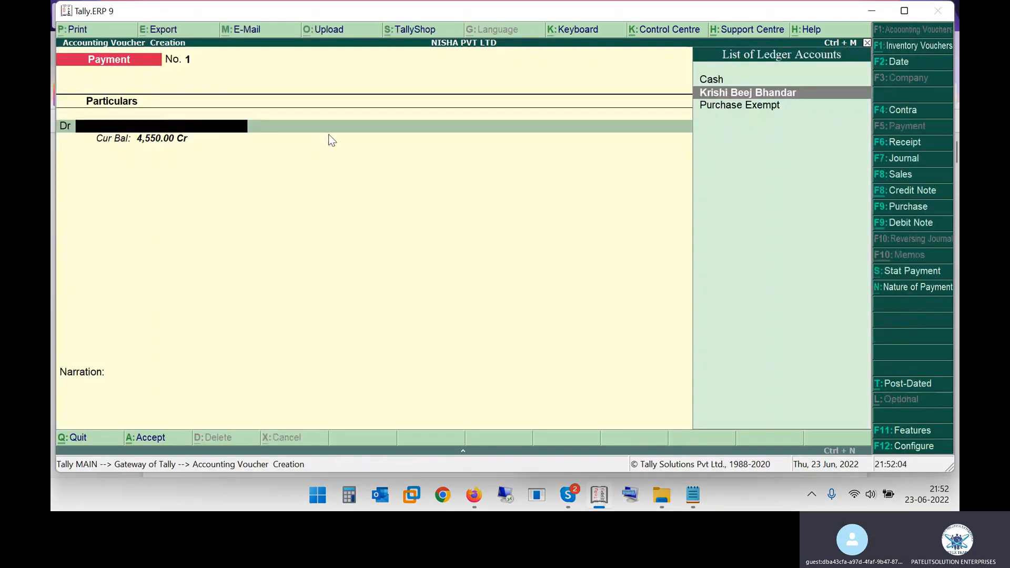
key(Escape)
key(Return)
key(Escape)
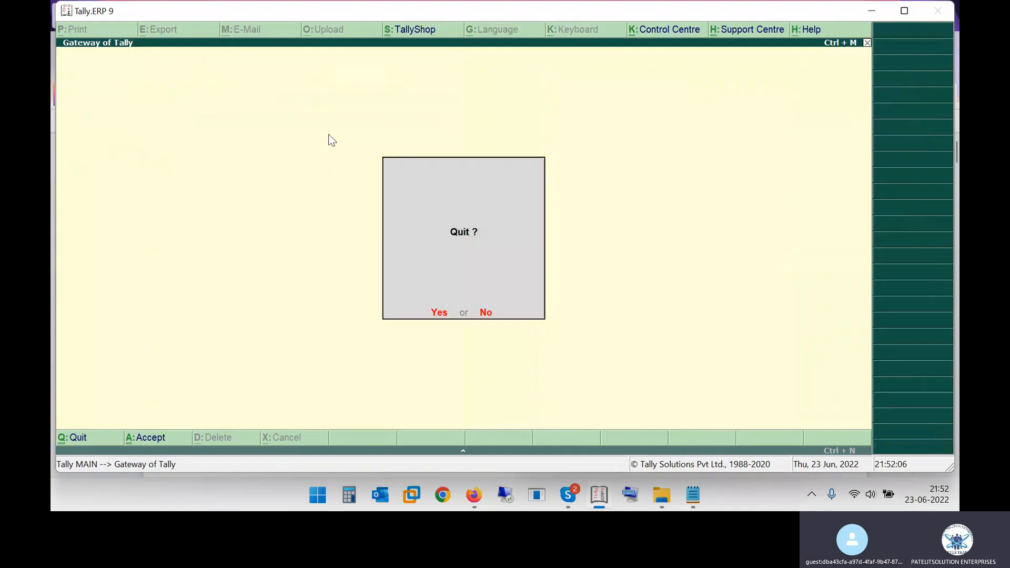
key(Escape)
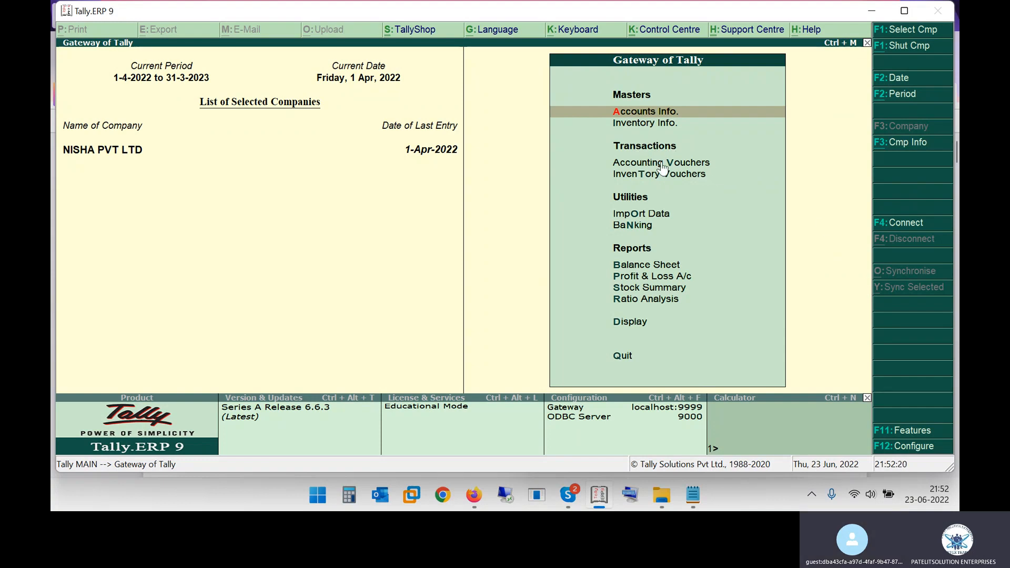
Open Accounting Vouchers in a maximized window and change the voucher type to Purchase, dismissing the On-Screen Keyboard
click(690, 165)
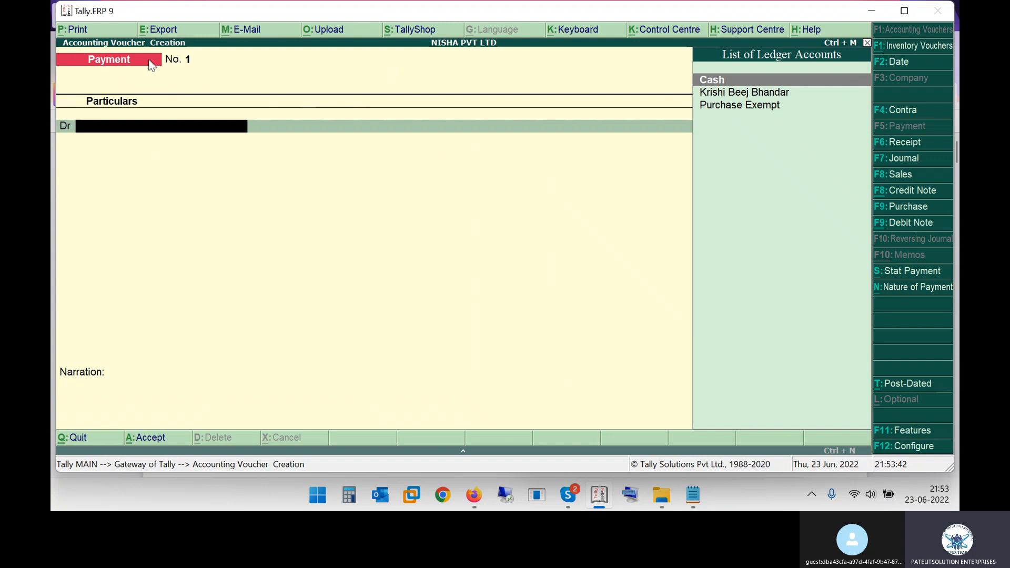
double_click(203, 19)
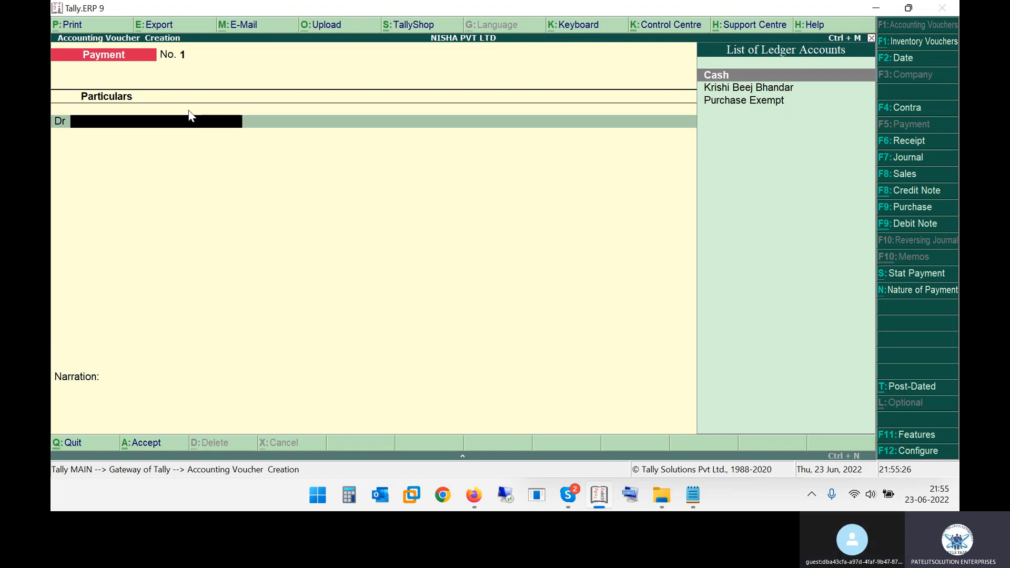
key(F9)
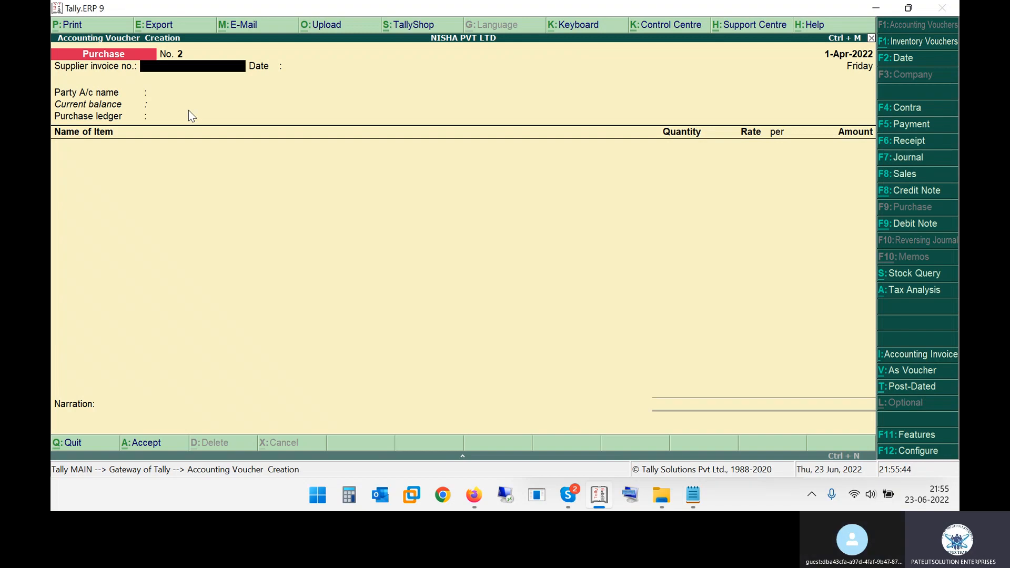
click(630, 495)
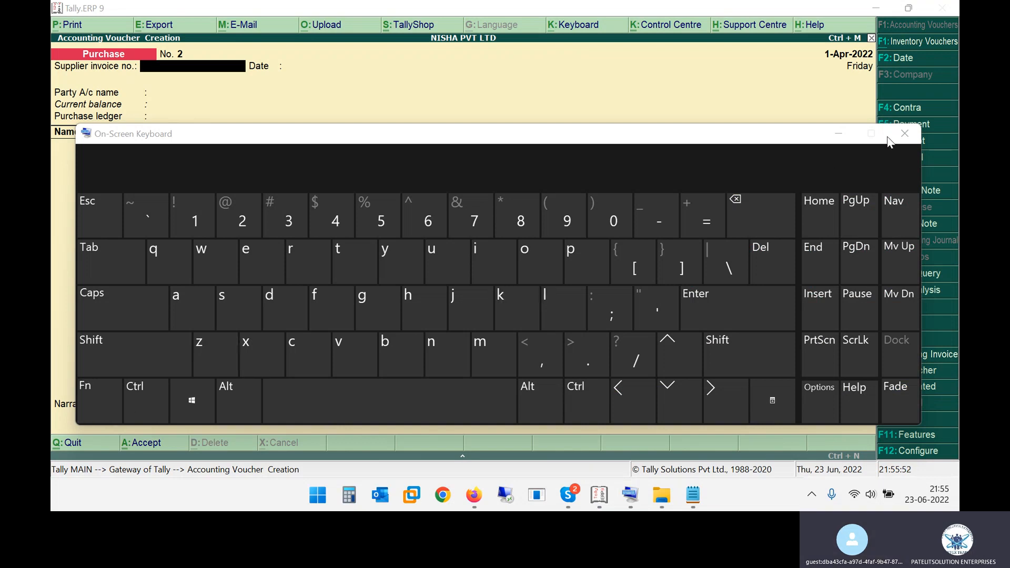
click(904, 134)
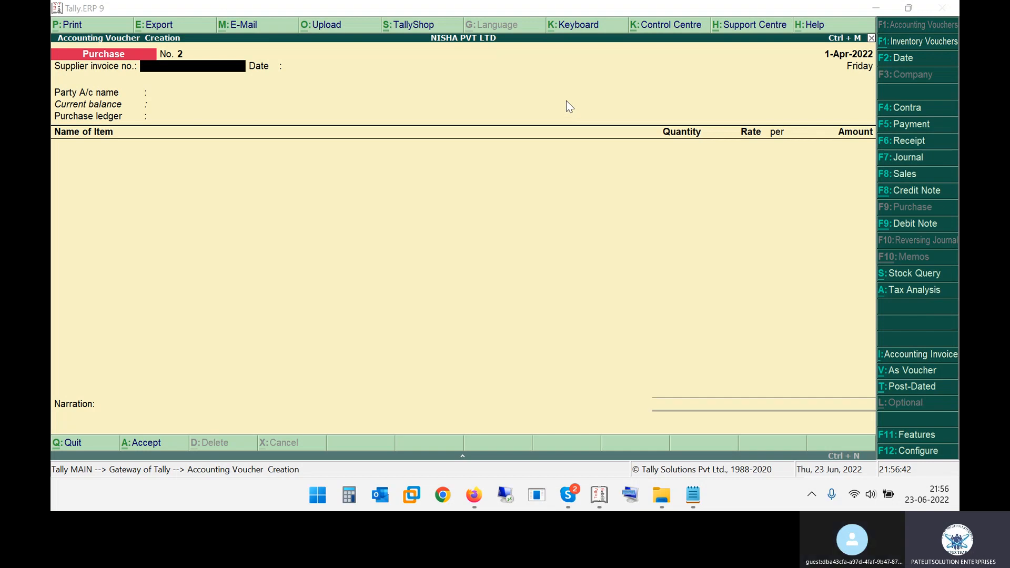
Discard the blank purchase voucher and reopen Accounting Vouchers with the supplier invoice number field active
key(Return)
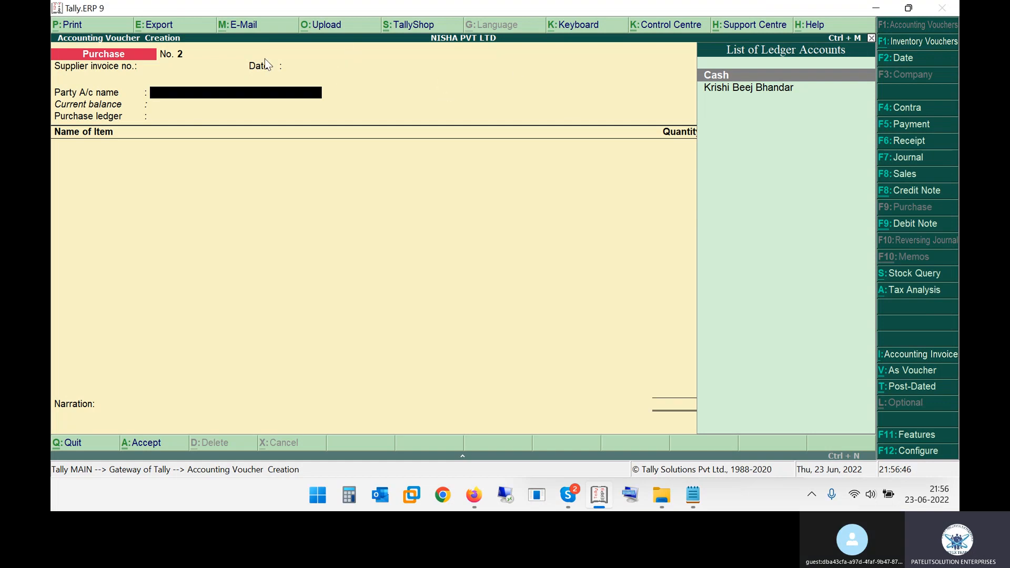
key(Escape)
key(y)
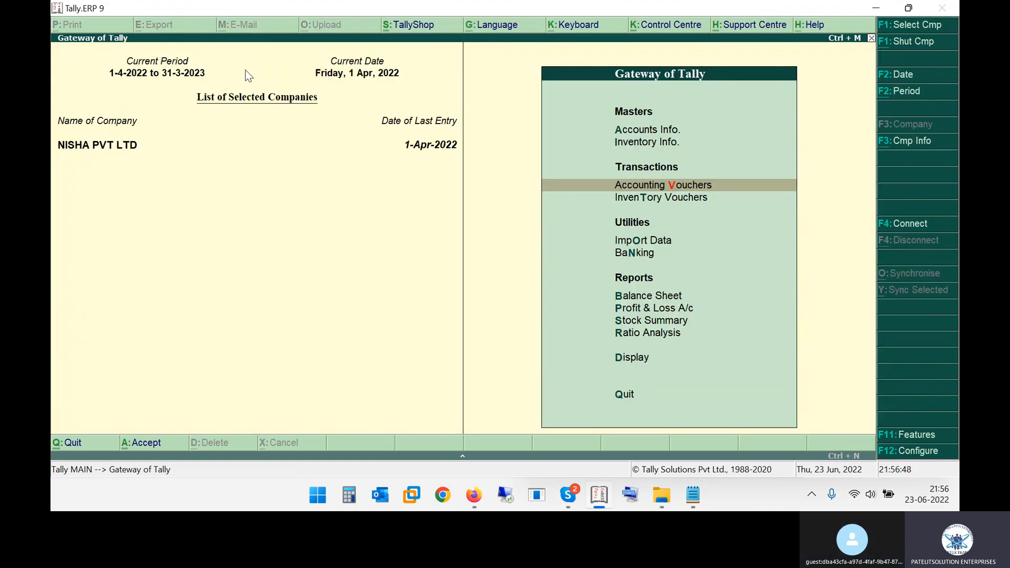
key(Return)
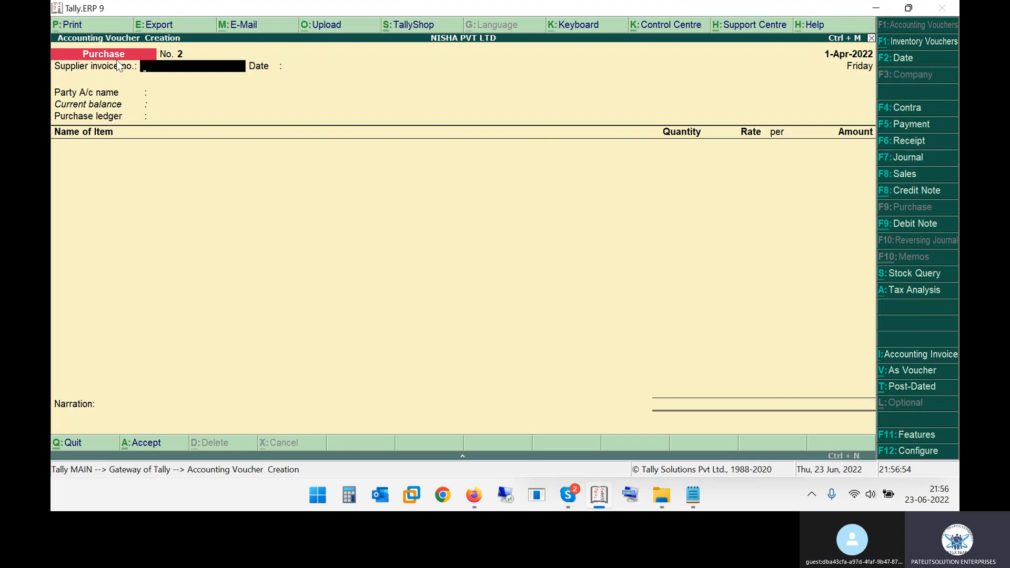
Alternate between the purchase invoice PDF in Firefox and the blank purchase voucher in Tally.ERP 9 to compare them
key(alt+Tab)
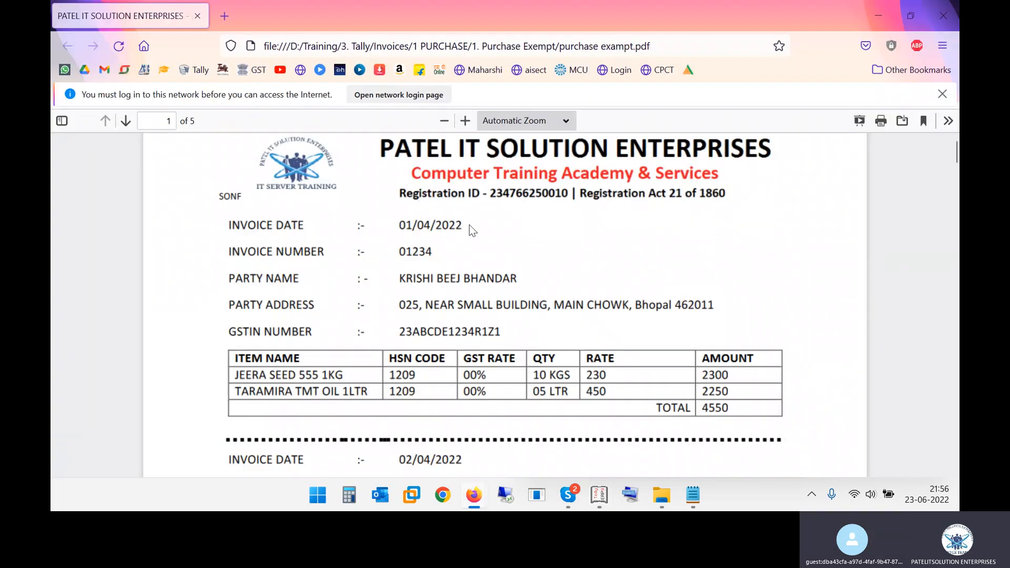
key(alt+Tab)
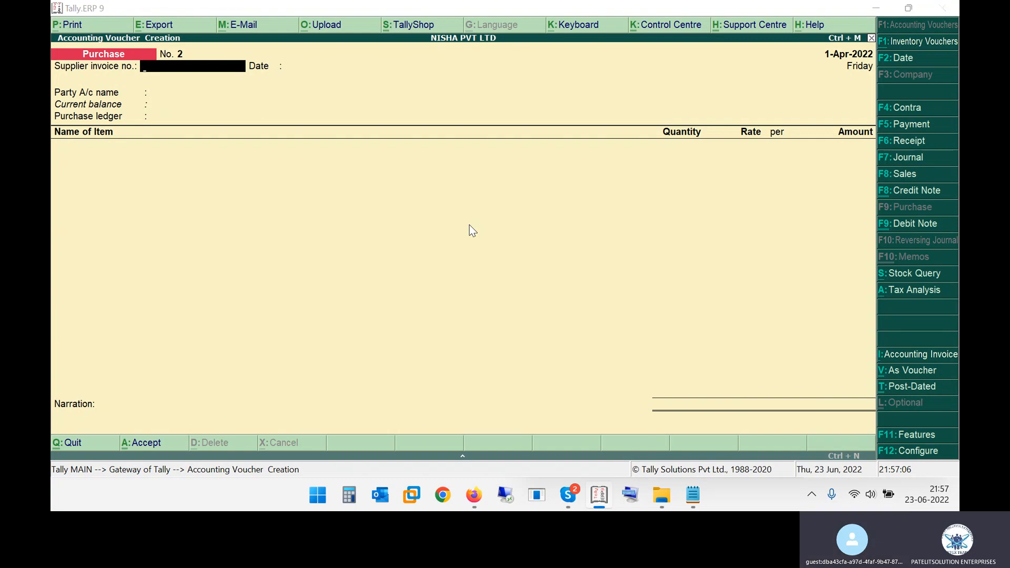
key(alt+Tab)
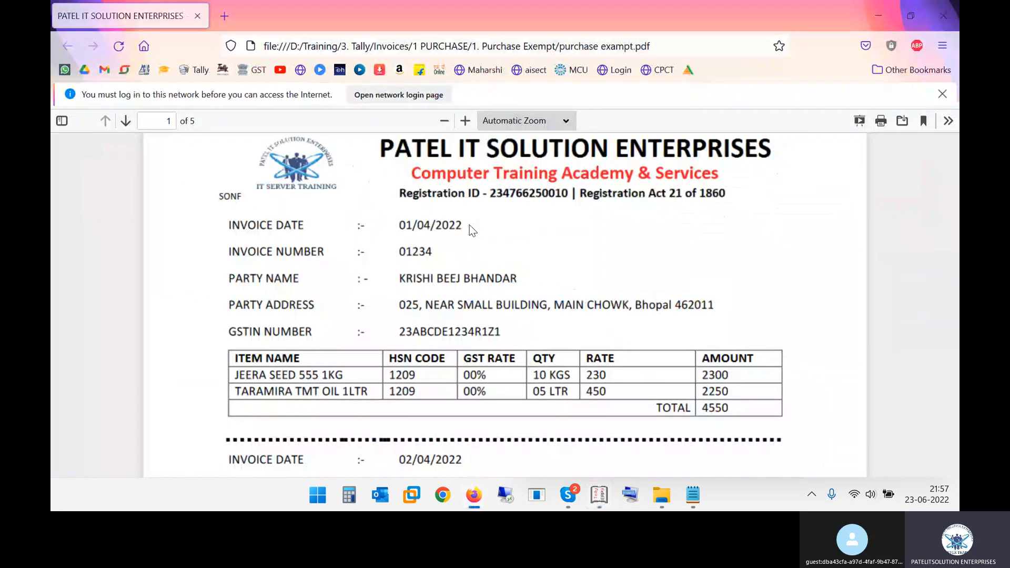
key(alt+Tab)
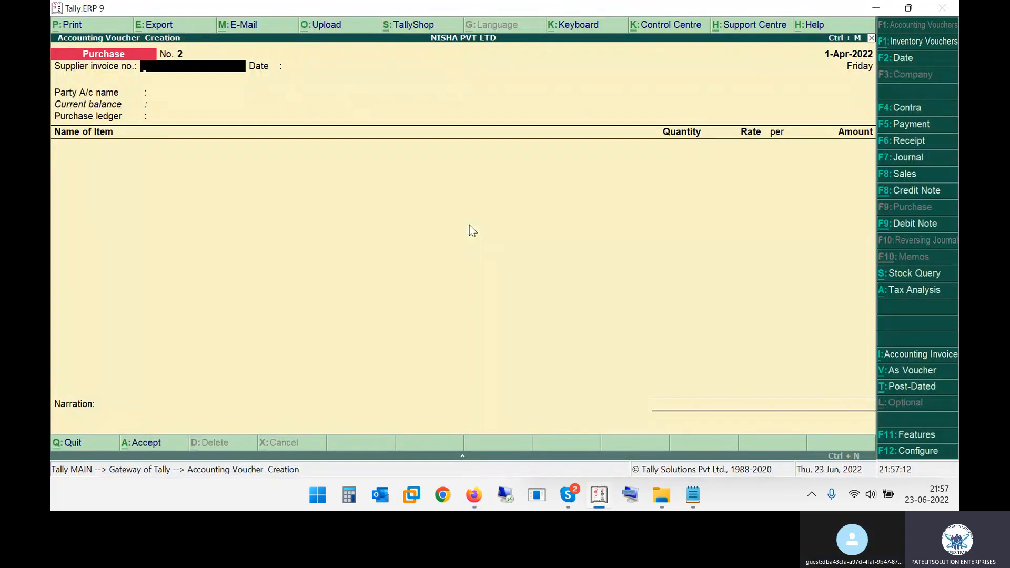
key(alt+Tab)
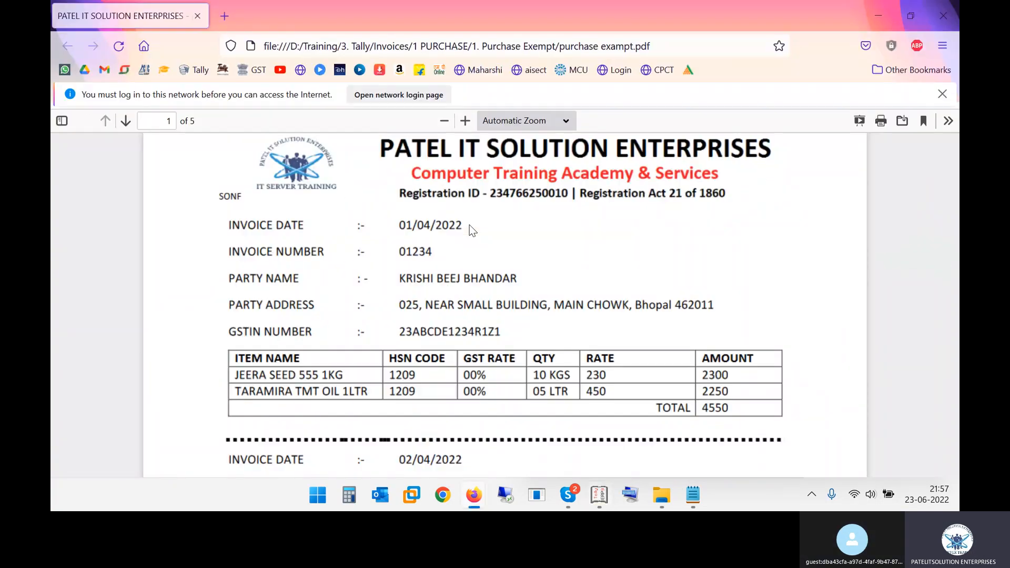
Demonstrate window switching with the On-Screen Keyboard by choosing Tally.ERP 9, and close the On-Screen Keyboard
click(639, 500)
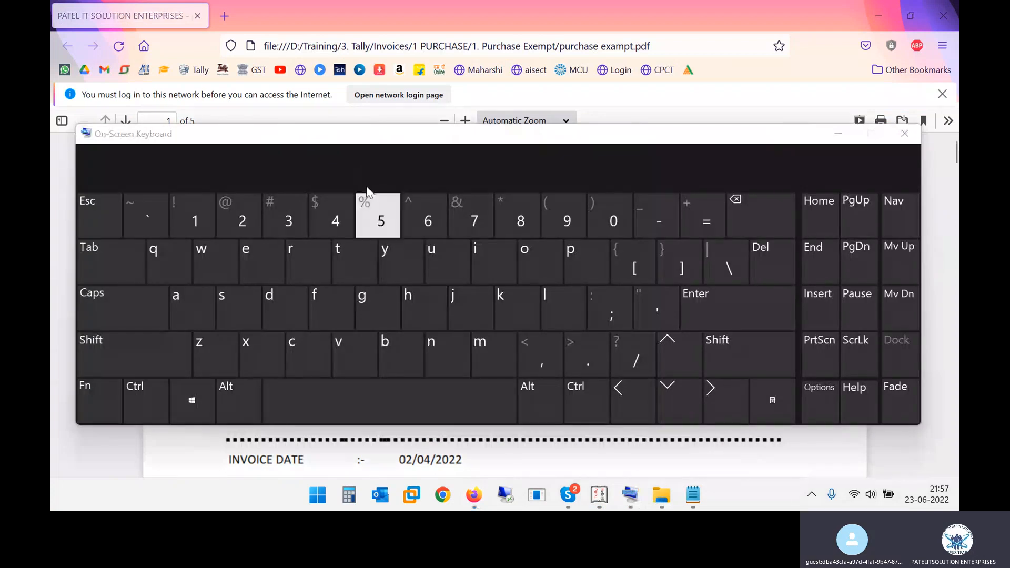
drag(371, 136, 399, 138)
click(257, 397)
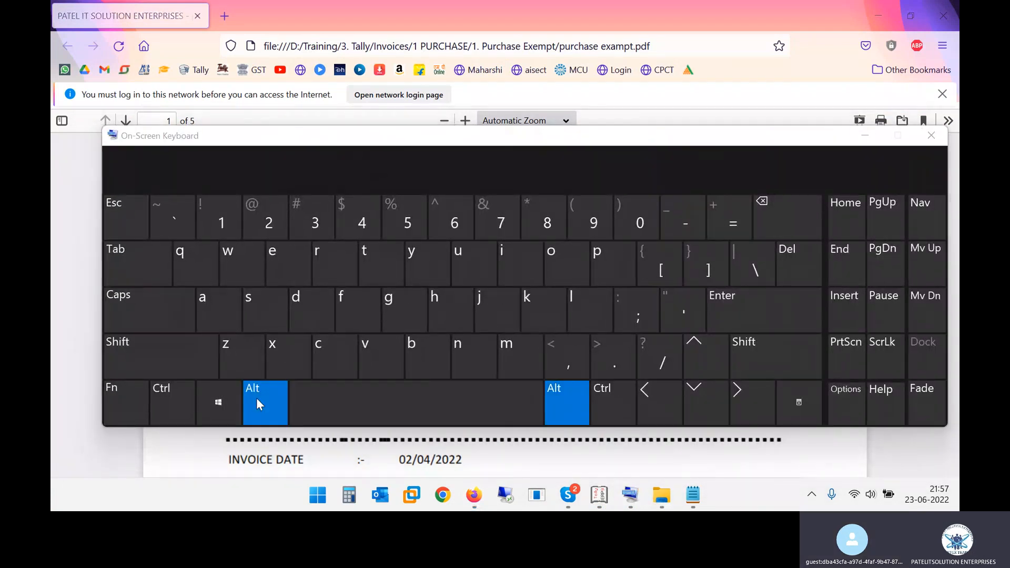
click(115, 253)
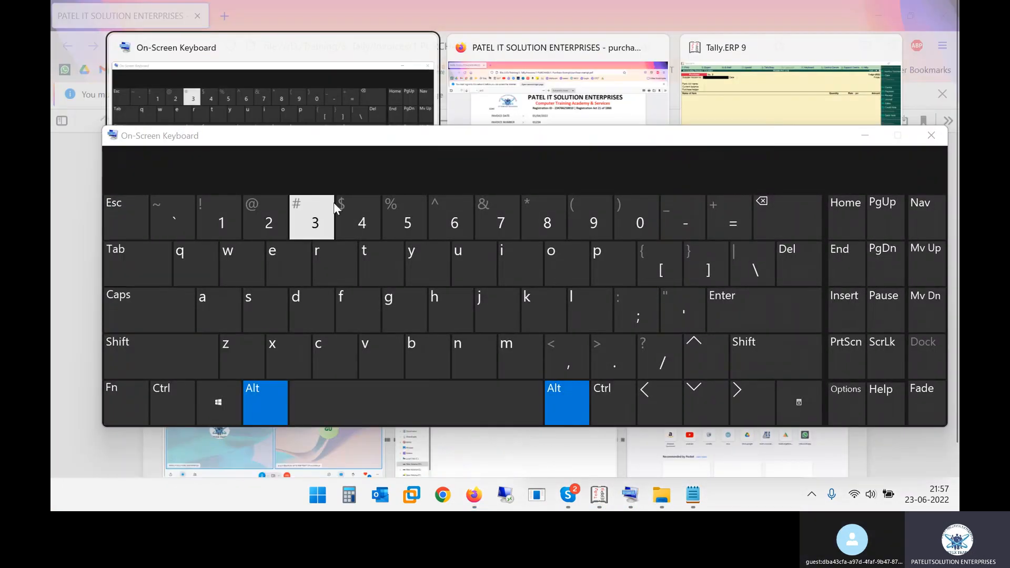
drag(403, 146, 413, 171)
click(158, 291)
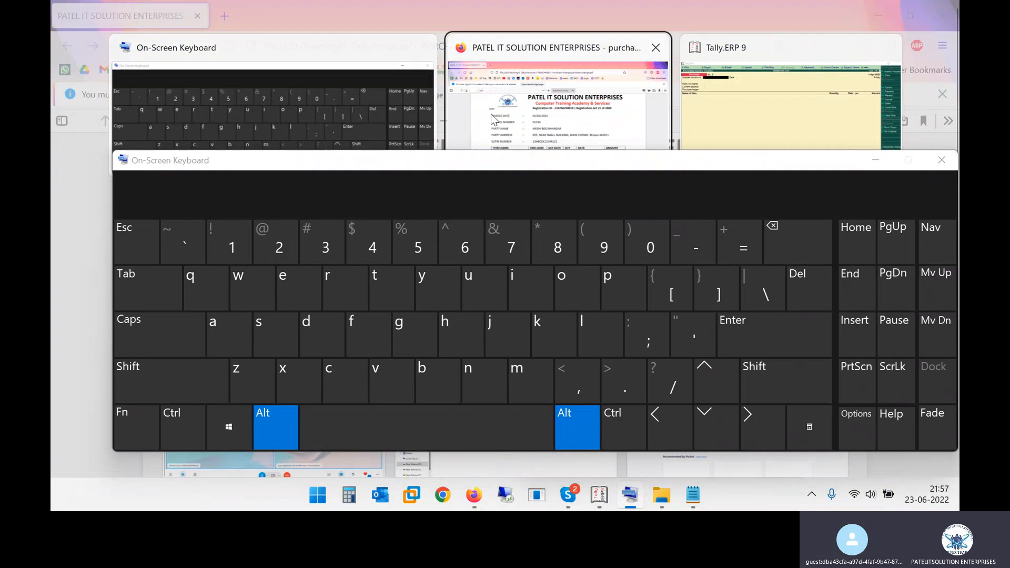
click(733, 91)
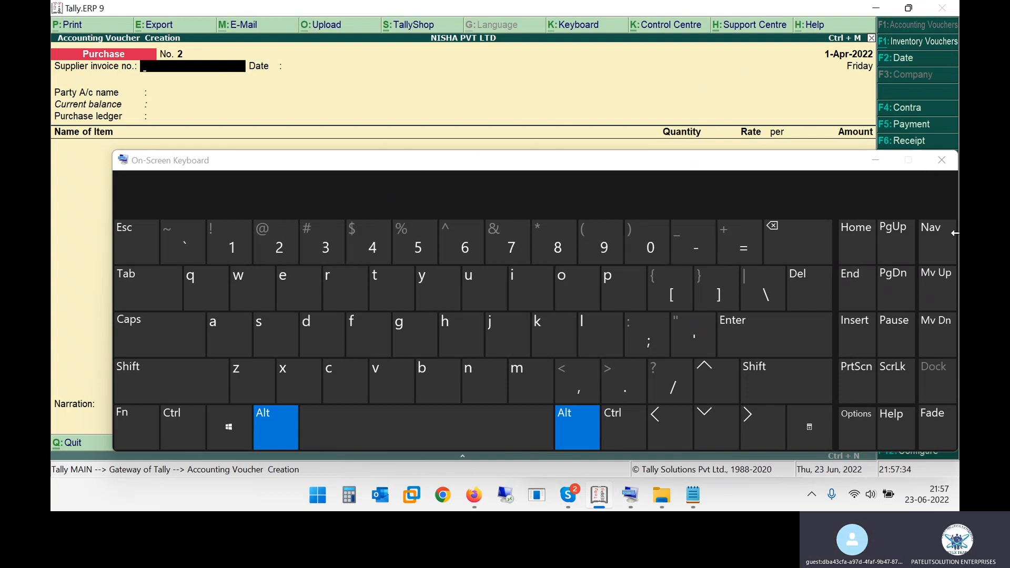
click(942, 163)
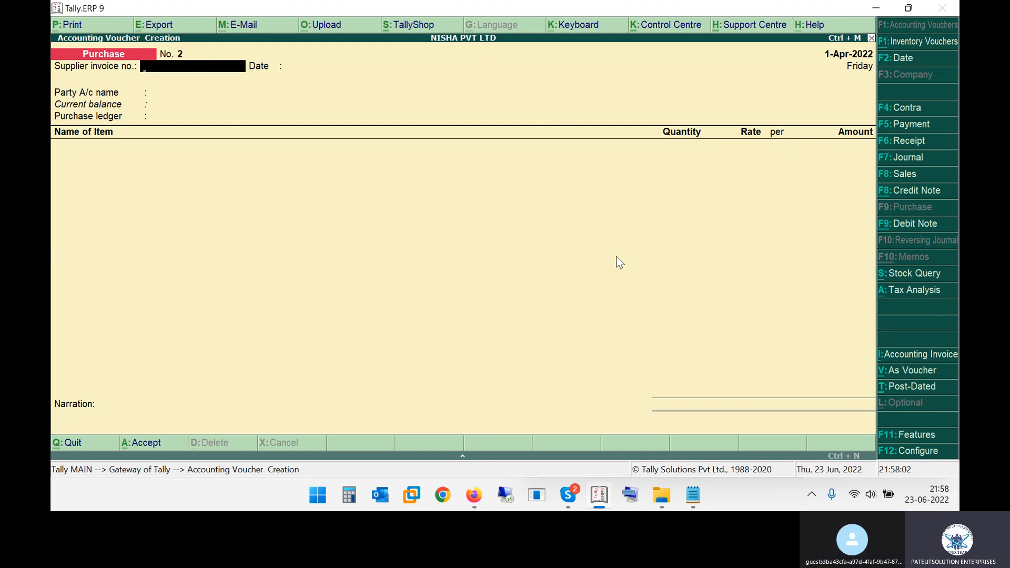
View the invoice PDF, cycle through all open windows in the window switcher, and return to Tally.ERP 9
key(alt+Tab)
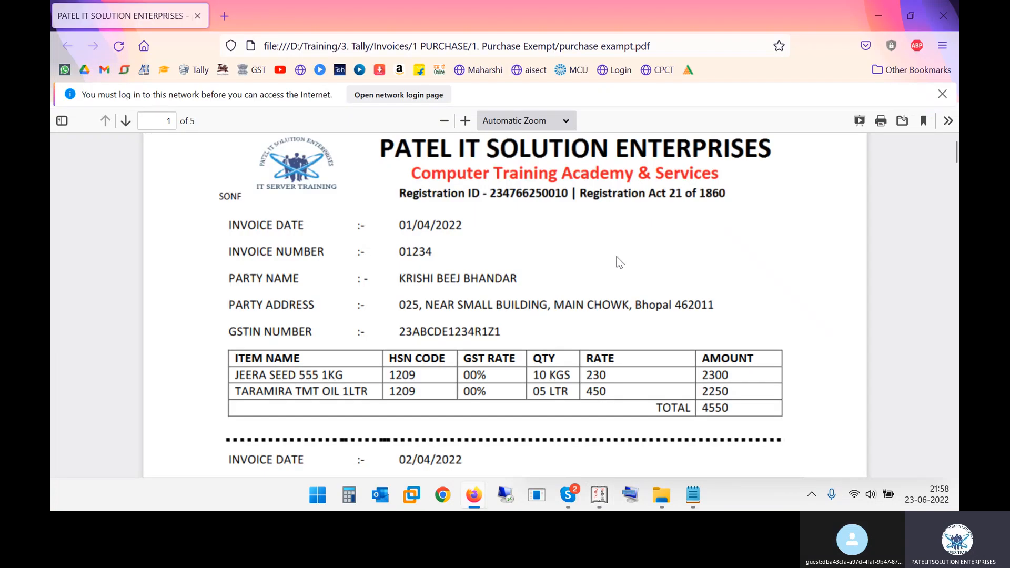
key(alt+Tab)
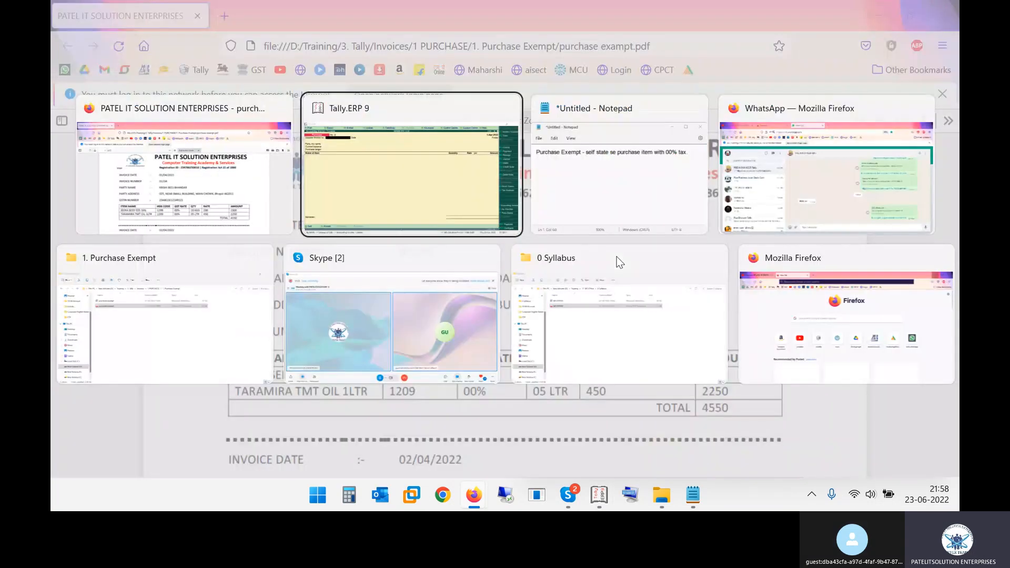
key(Tab)
key(Tab)
key(Tab)
key(Tab)
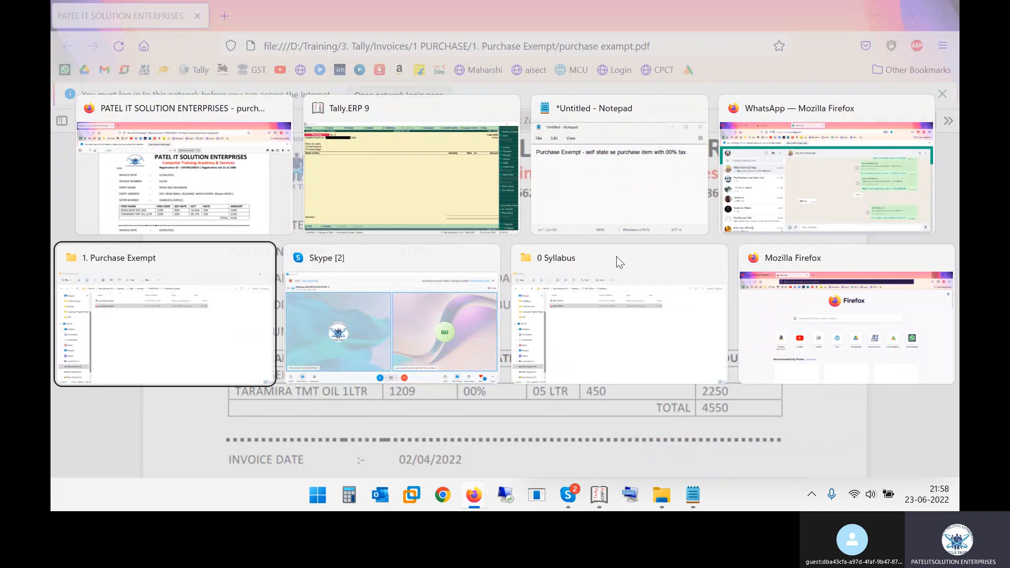
key(Tab)
key(Tab)
key(Tab)
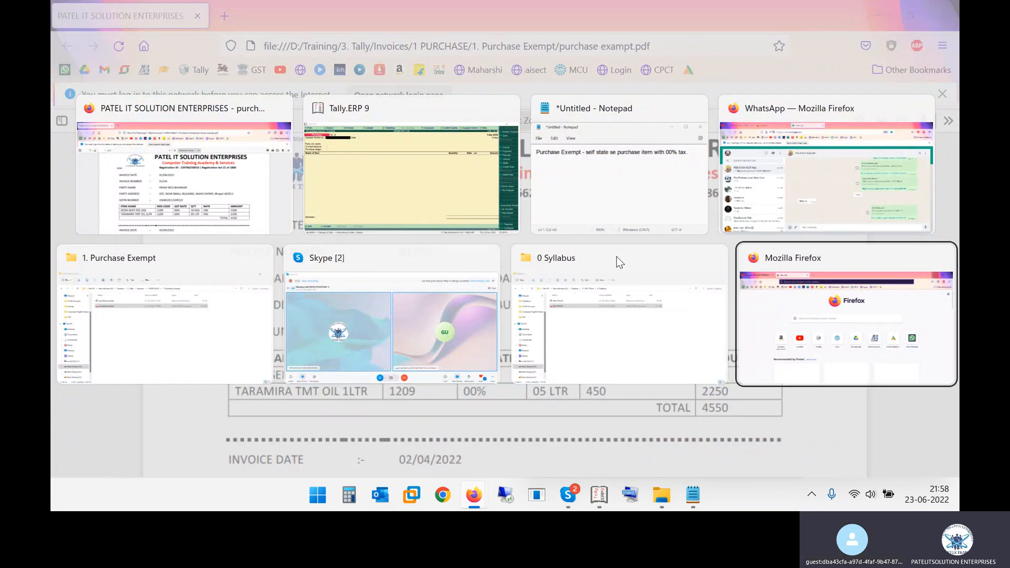
key(Tab)
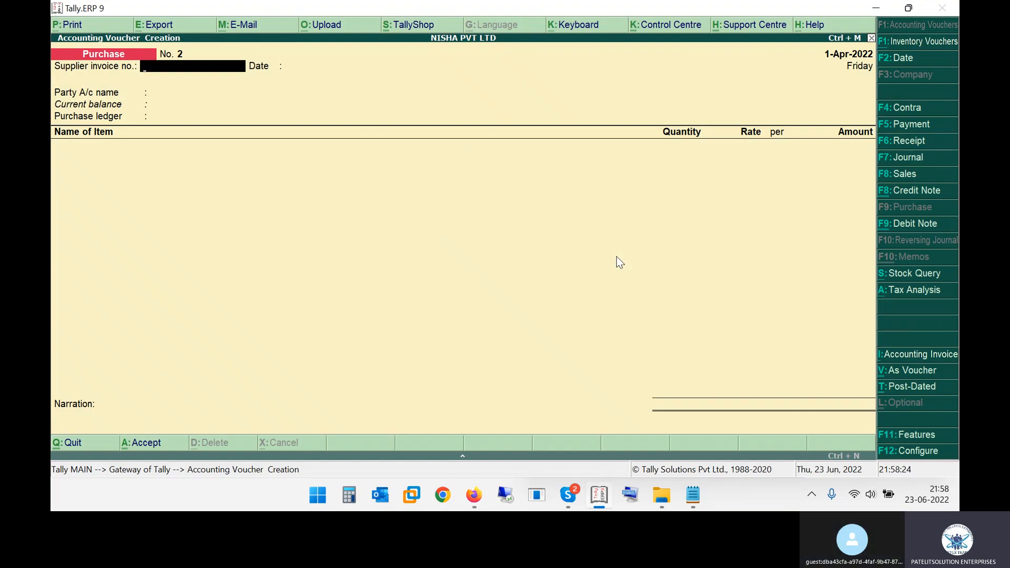
Repeat the window cycling demonstration starting from the purchase voucher, ending back in Tally.ERP 9
key(alt+Tab)
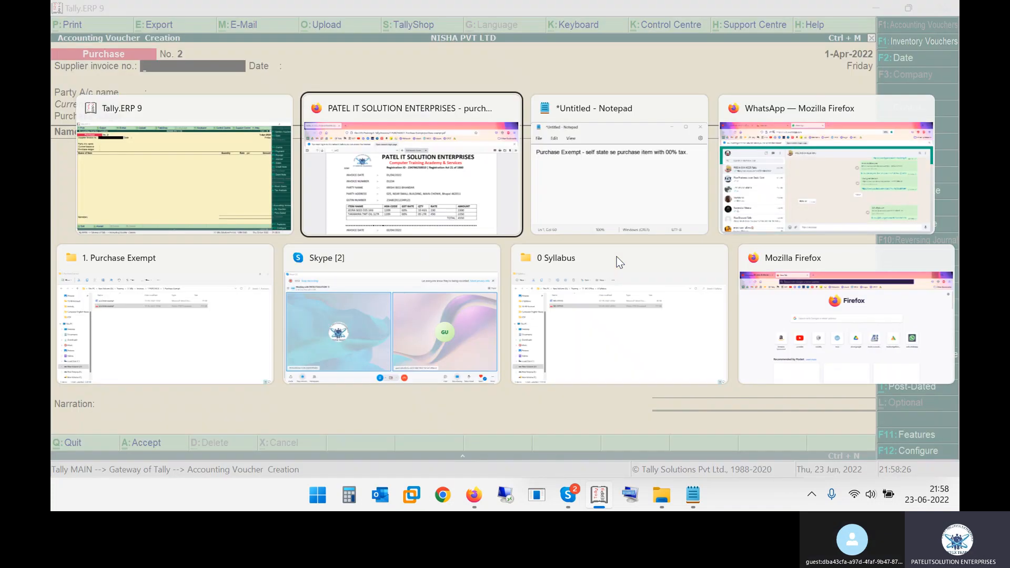
key(alt+Tab)
key(alt+Tab)
key(alt+Tab)
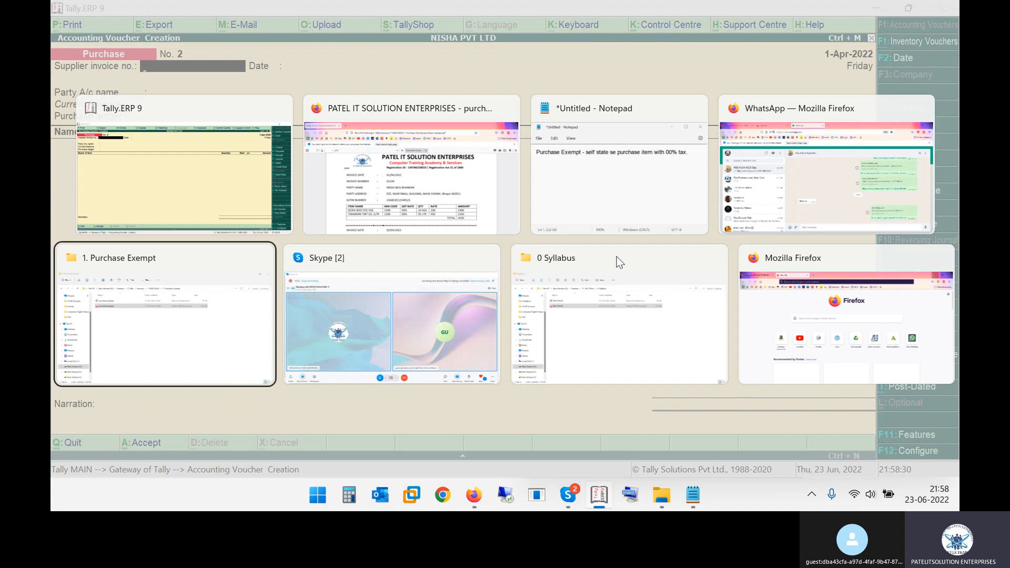
key(alt+Tab)
key(alt+Tab)
key(alt+Tab)
key(alt+Tab)
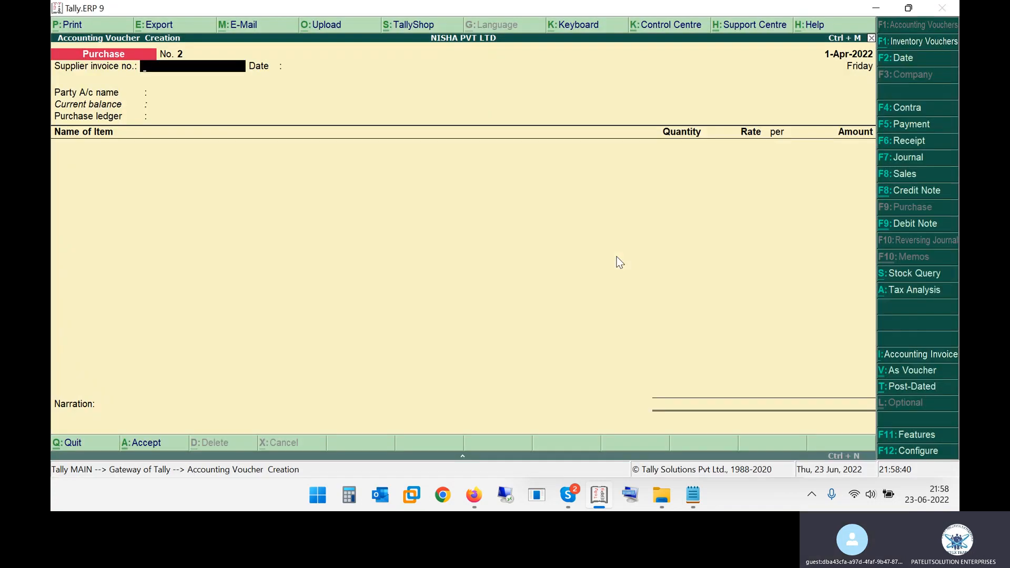
Choose the Patel IT Solution invoice window from the window switcher and switch back to the Tally.ERP 9 purchase voucher
key(alt+Tab)
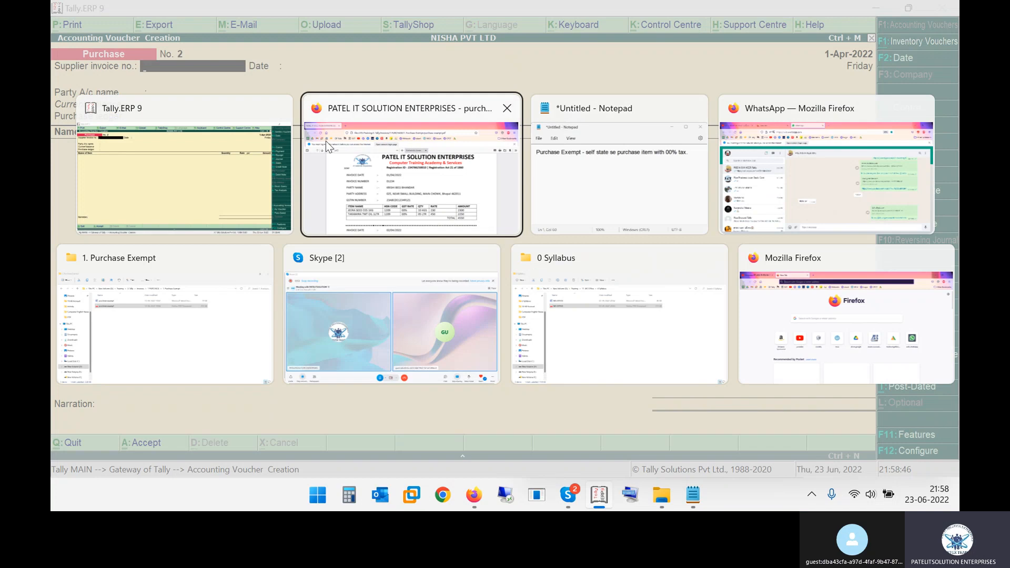
click(416, 135)
key(alt+Tab)
key(alt+Tab)
key(alt+Tab)
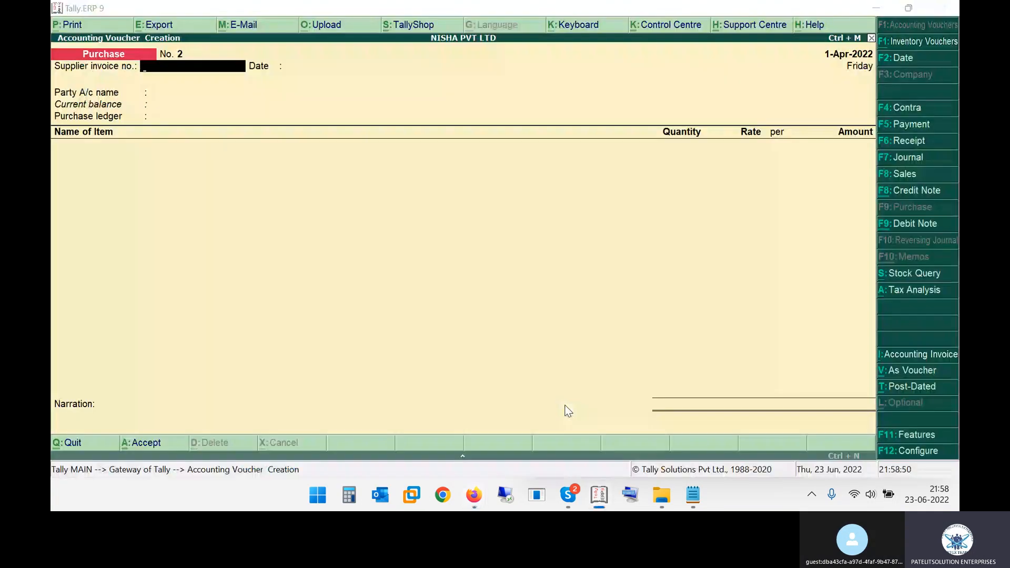
Switch to the invoice PDF in Firefox and highlight the first invoice's date, 01/04/2022
key(alt+Tab)
key(alt+Tab)
key(alt+Tab)
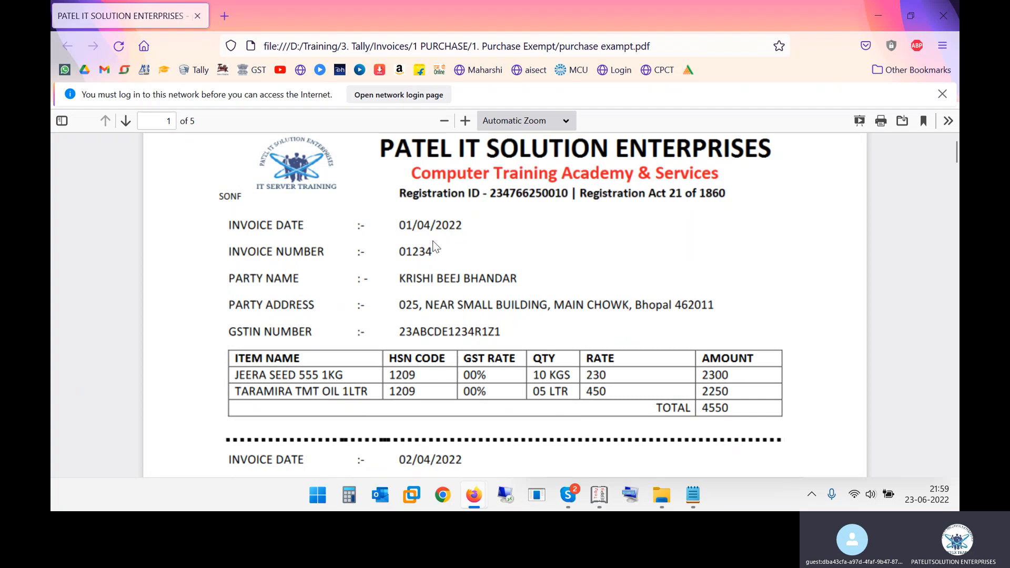
drag(399, 226, 464, 226)
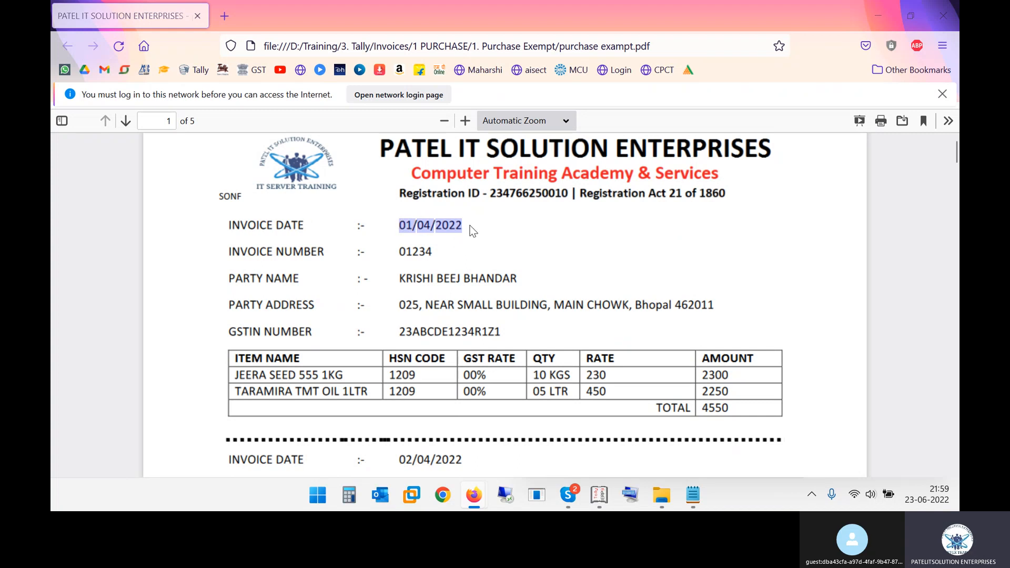
Switch to Tally.ERP 9 and set the purchase voucher date to 01-04 to match the first invoice
key(alt+Tab)
key(F2)
text(01)
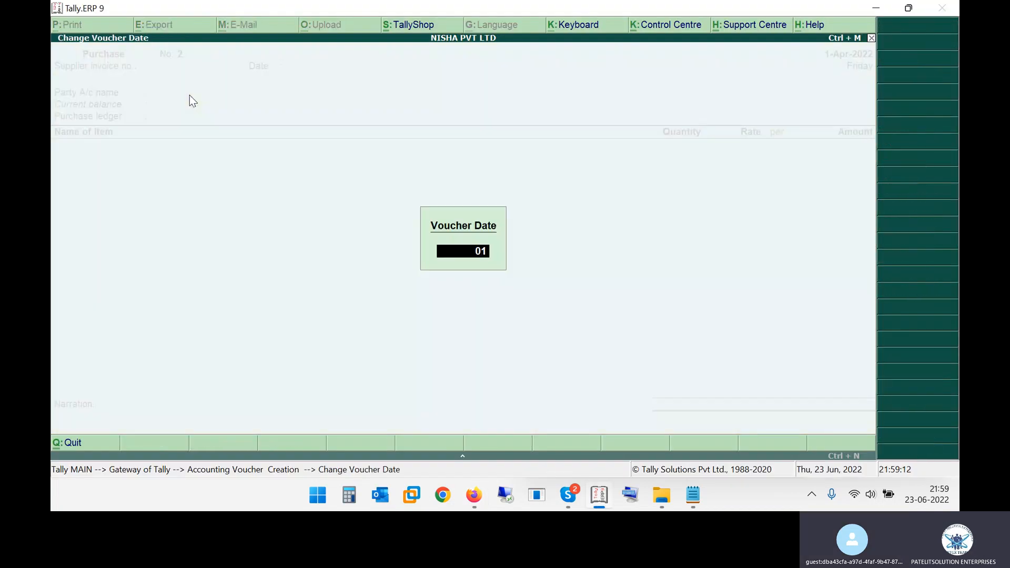
text(-04)
key(Return)
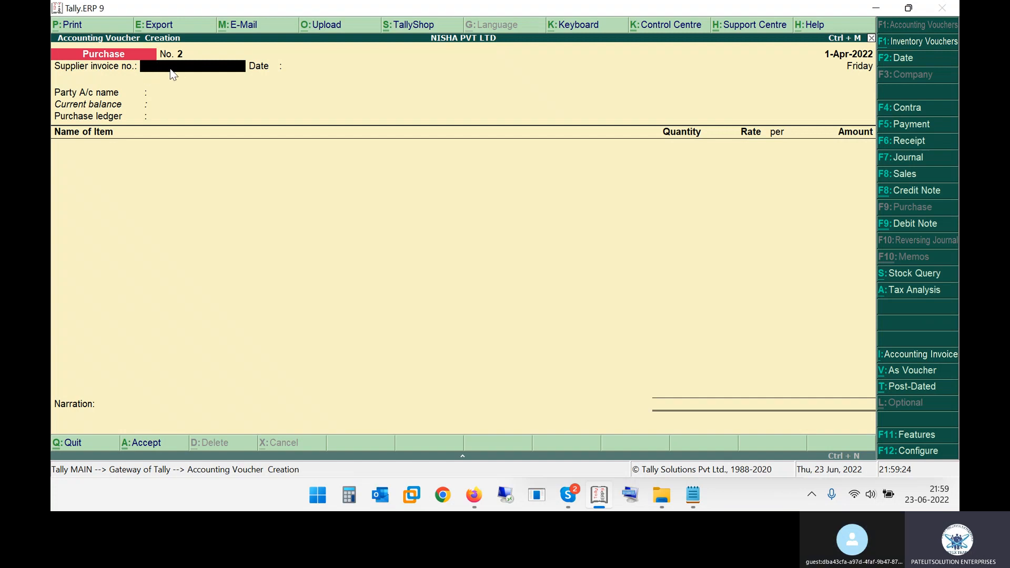
Look up the first invoice's number in the Firefox PDF and enter 01234 as the voucher's supplier invoice number in Tally.ERP 9
key(alt+Tab)
double_click(400, 252)
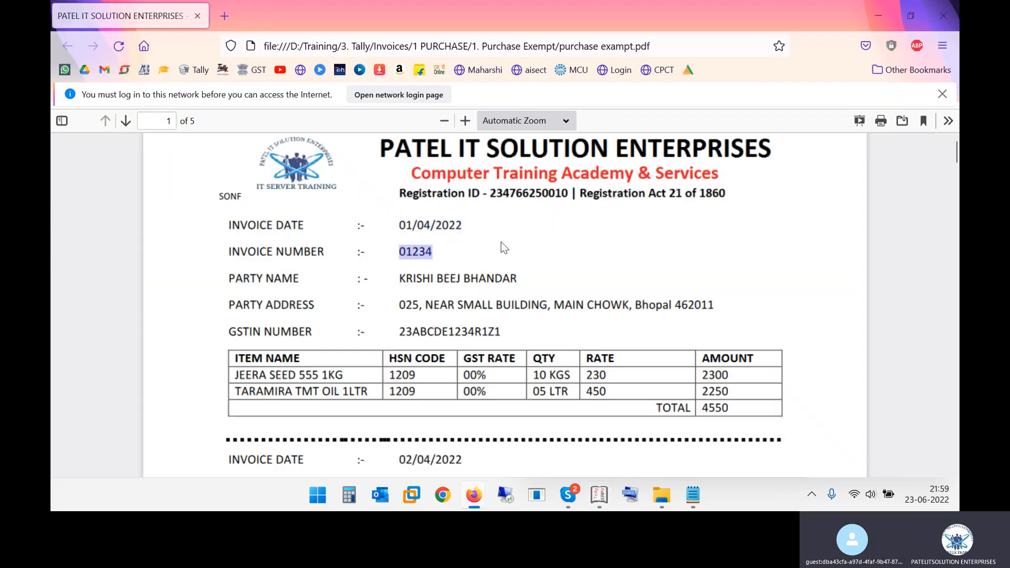
key(alt+Tab)
text(01234)
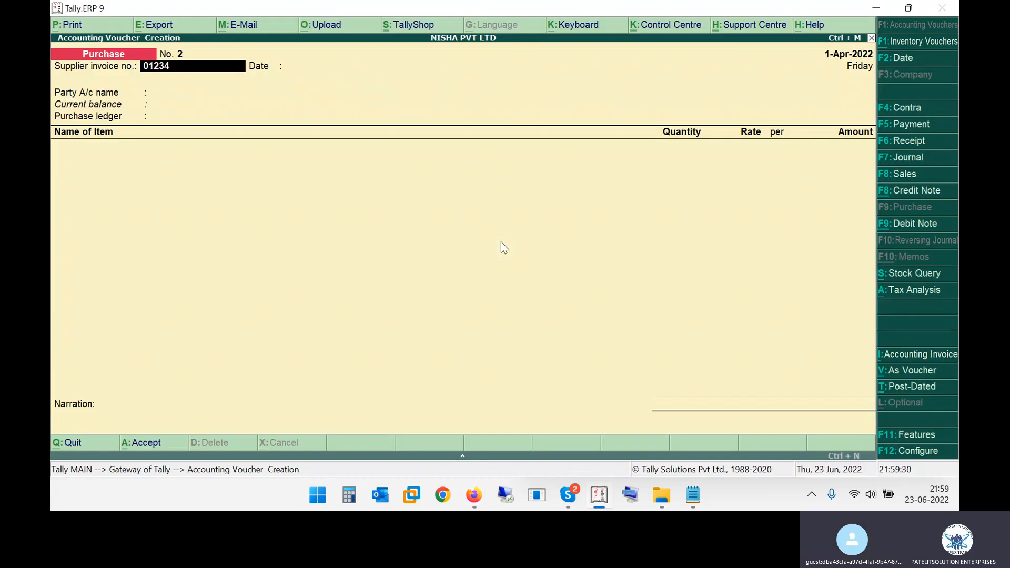
Check the first invoice's party name in the PDF and accept the supplier invoice date 1-Apr-2022 in the Tally.ERP 9 voucher
key(alt+Tab)
key(alt+Tab)
key(alt+Tab)
drag(413, 278, 526, 306)
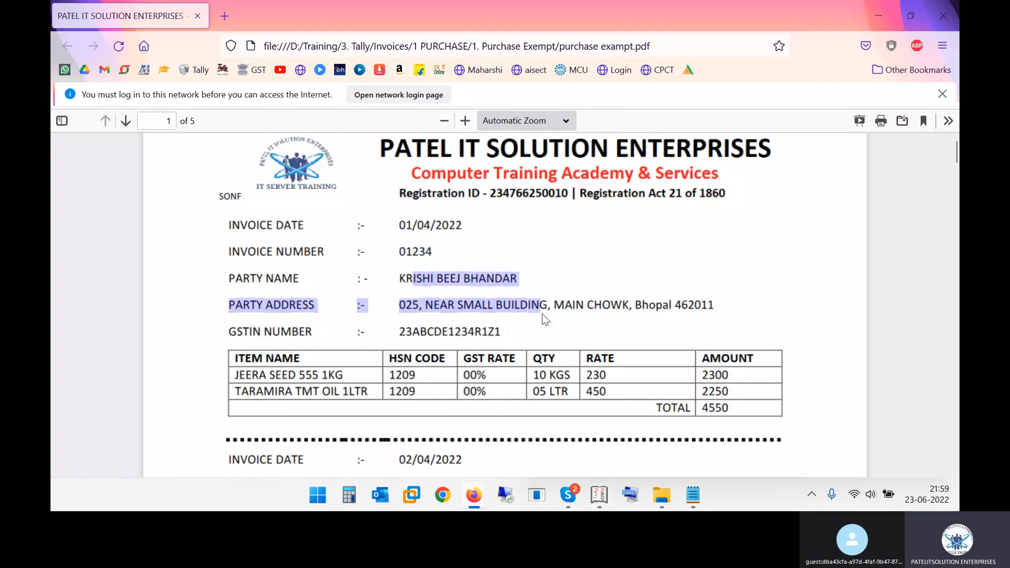
click(515, 280)
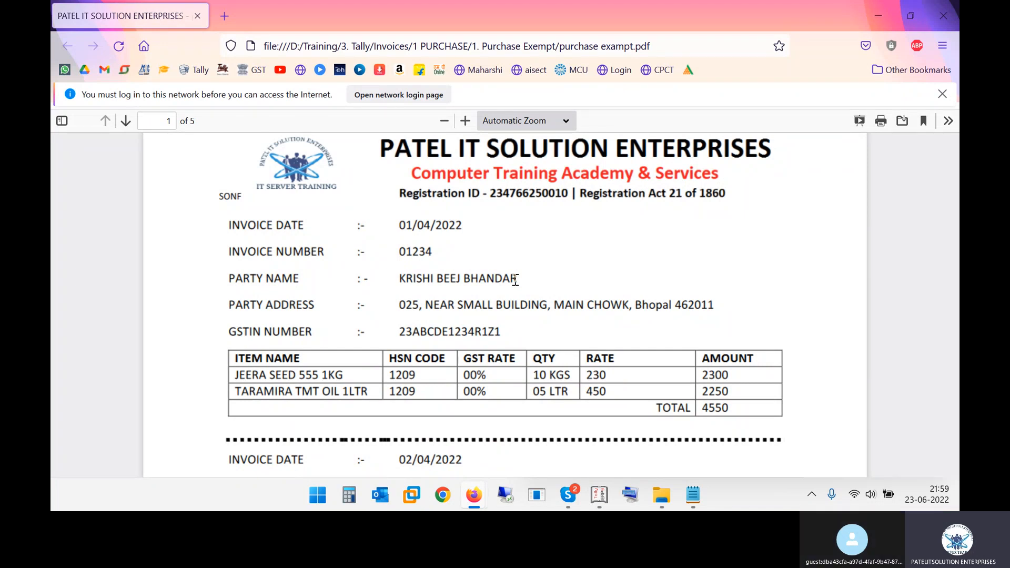
key(alt+Tab)
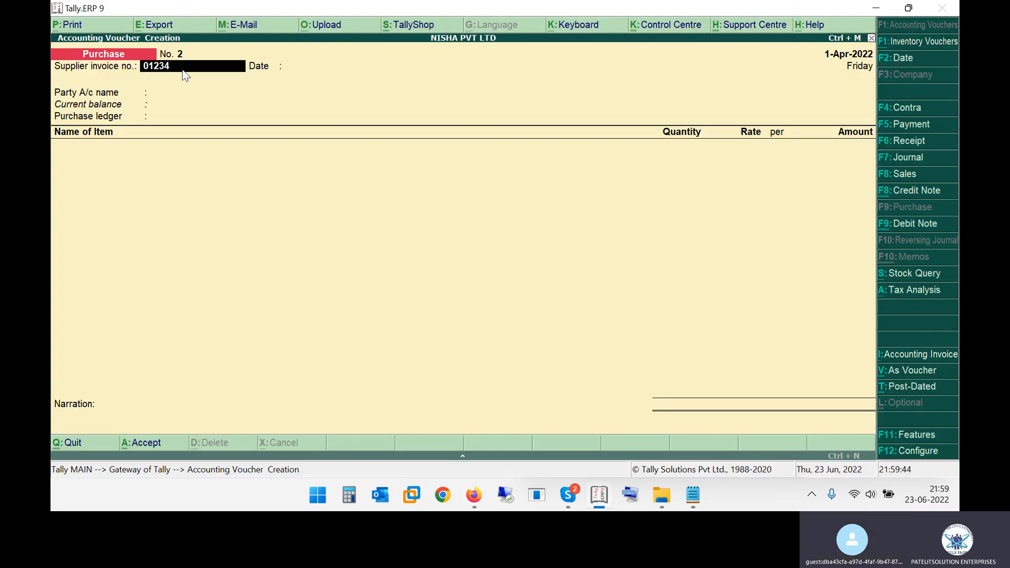
key(Return)
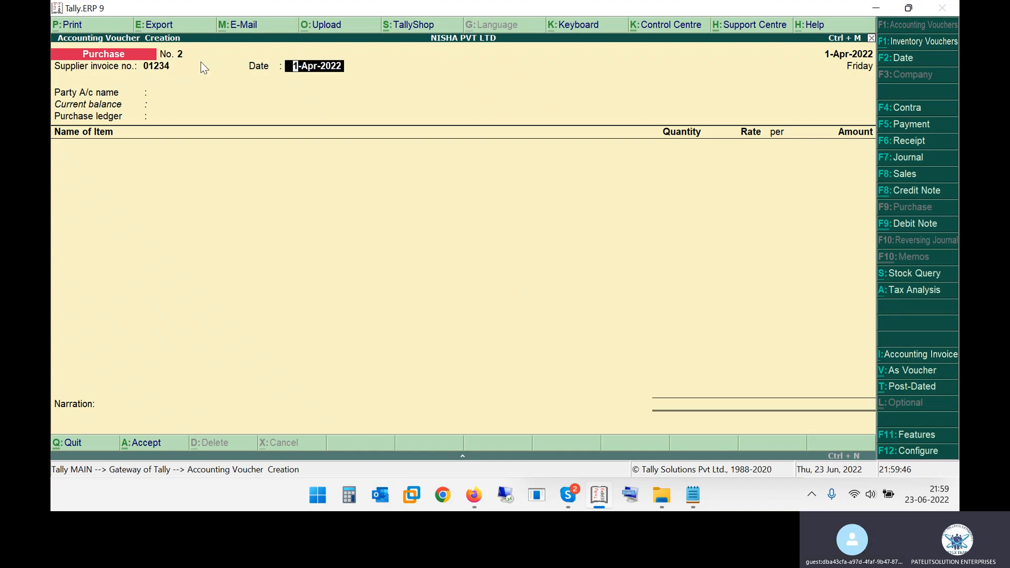
key(Return)
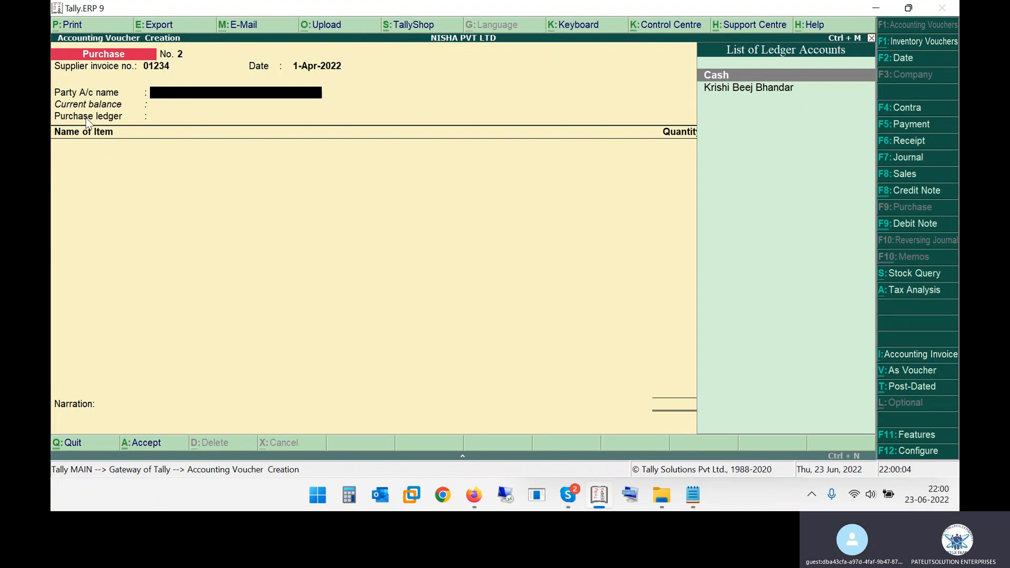
Switch the purchase voucher through As Voucher, As Invoice and Accounting Invoice modes back to Item Invoice, and advance to the party account name
click(913, 370)
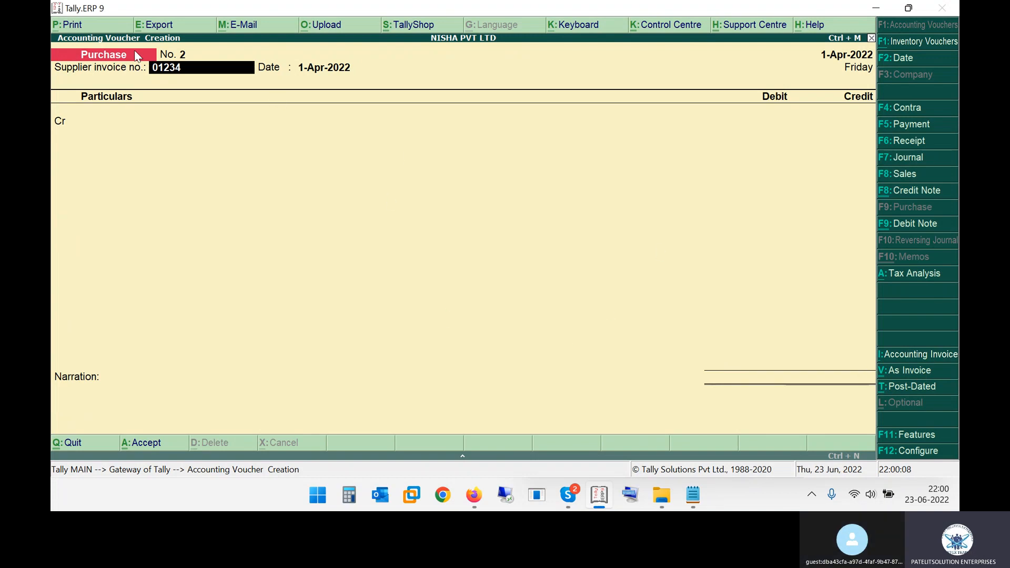
click(899, 376)
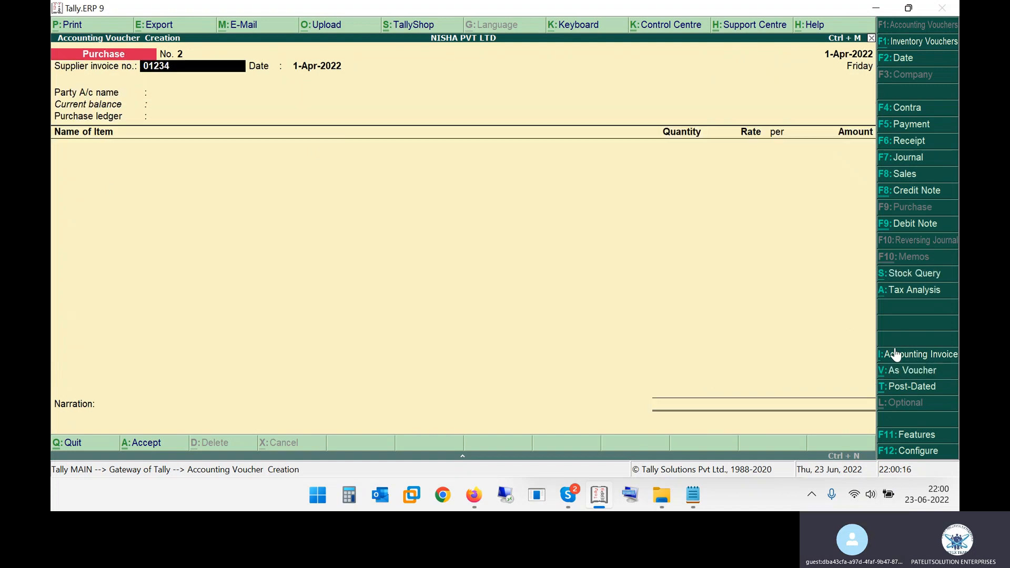
click(911, 354)
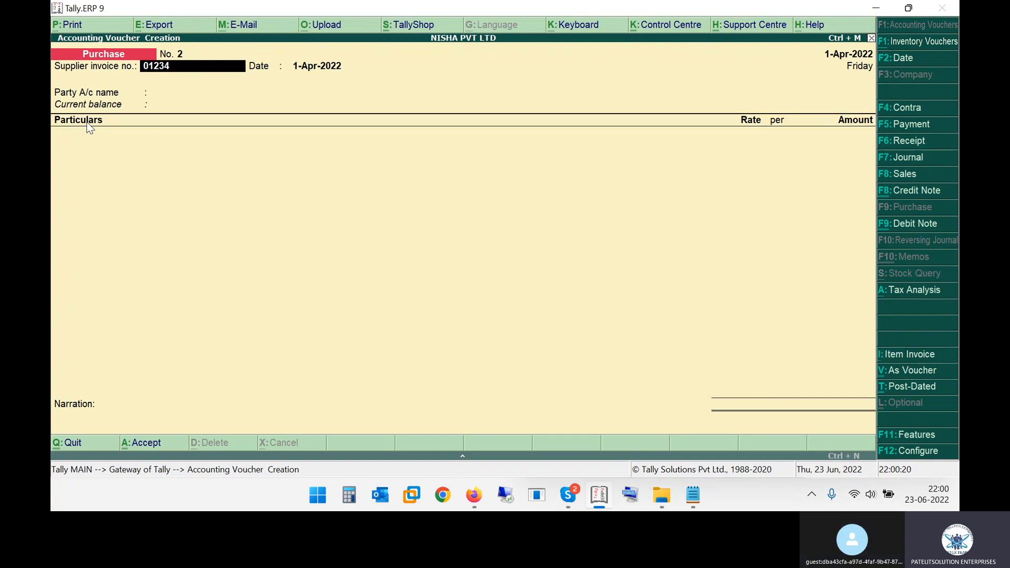
click(910, 352)
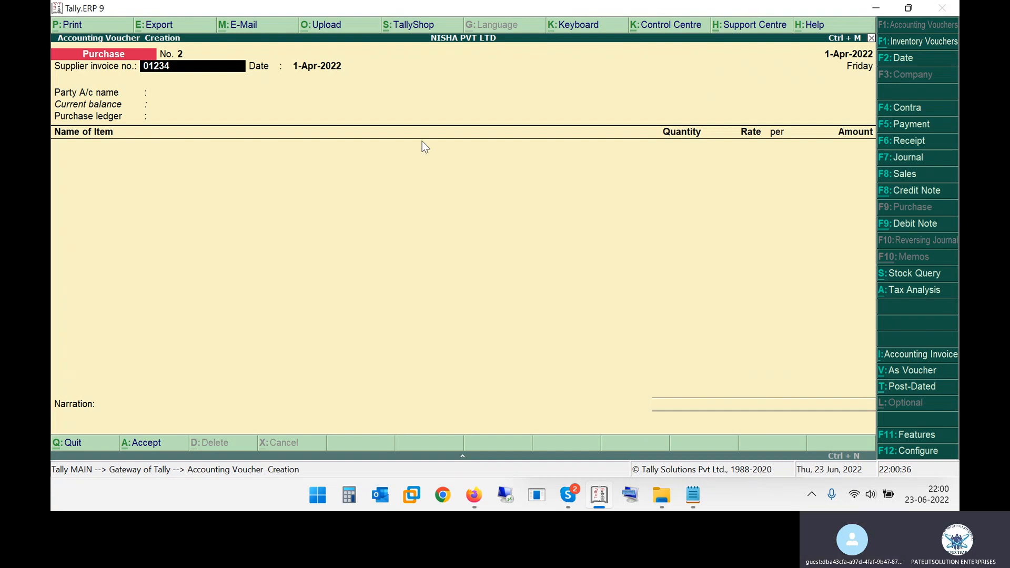
key(Return)
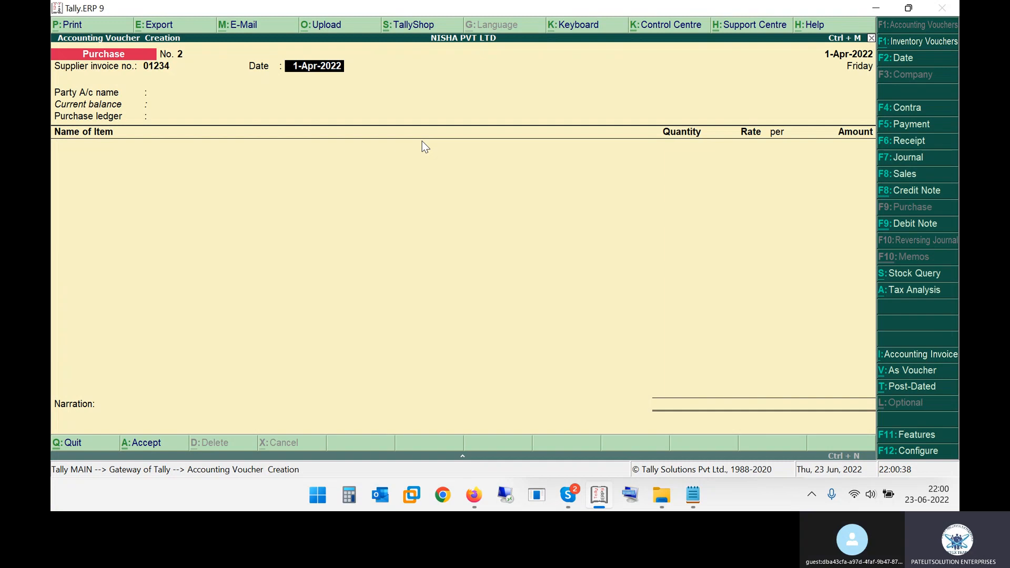
key(Return)
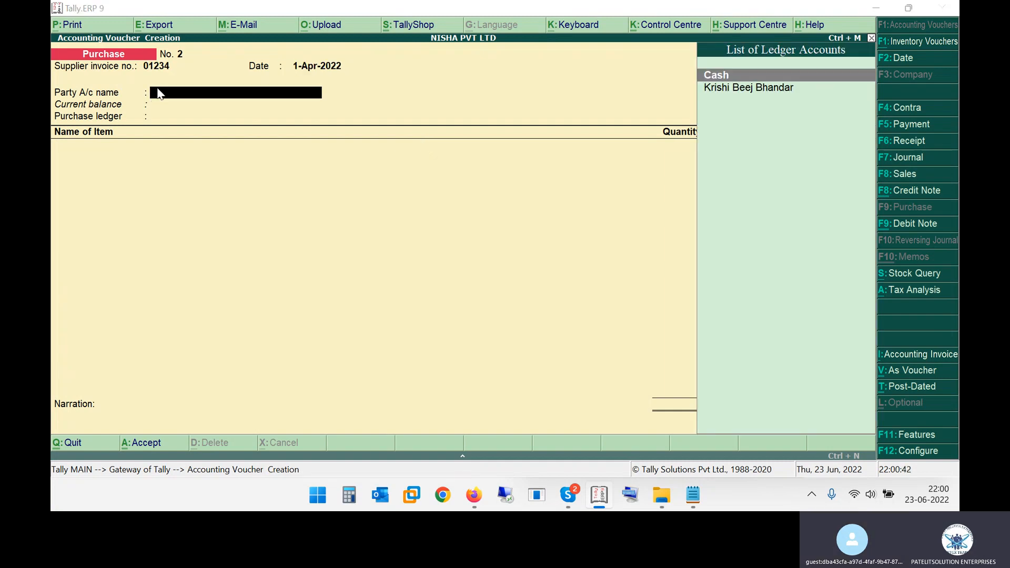
Review the first invoice's party name and item details in the Firefox PDF, and highlight the second invoice's date and number lines
key(alt+Tab)
drag(406, 278, 506, 280)
key(alt+Tab)
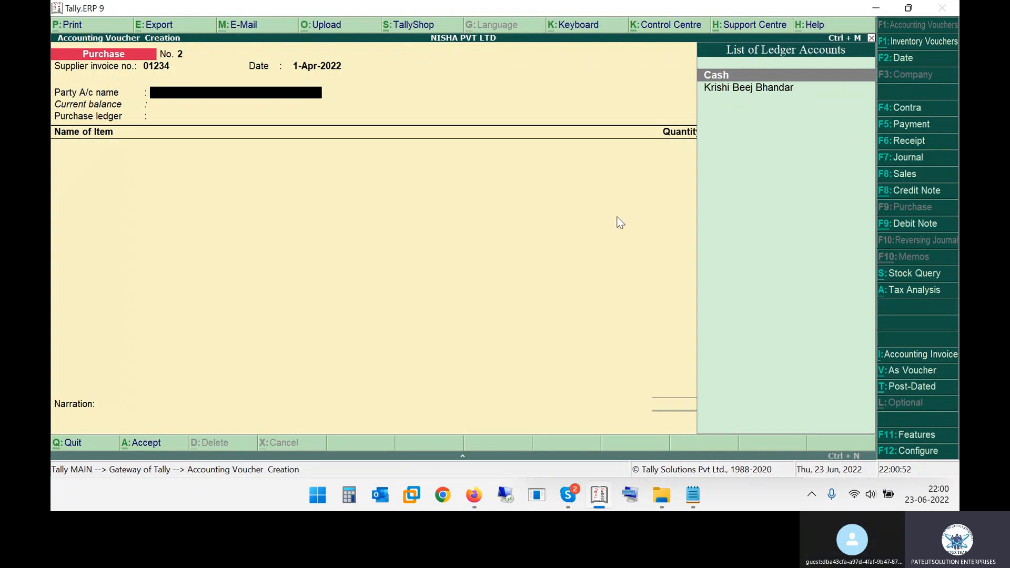
key(alt+Tab)
drag(240, 225, 776, 409)
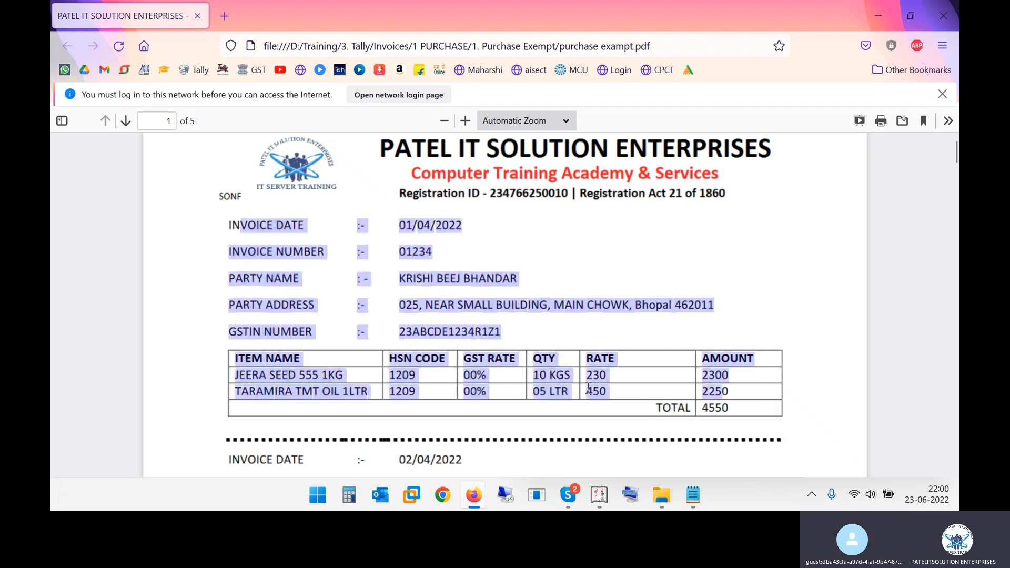
scroll(587, 387, down, 2)
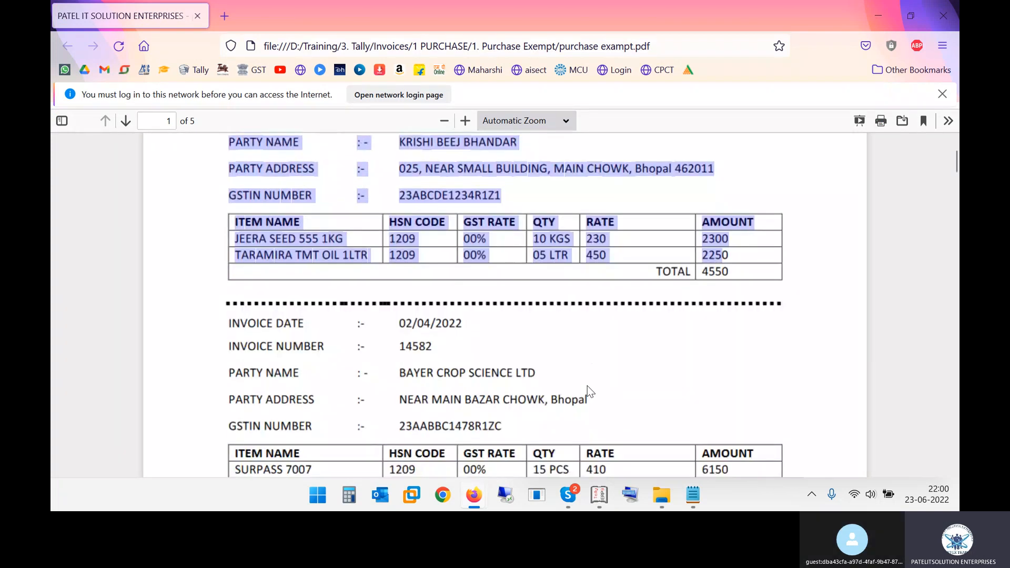
key(alt+Tab)
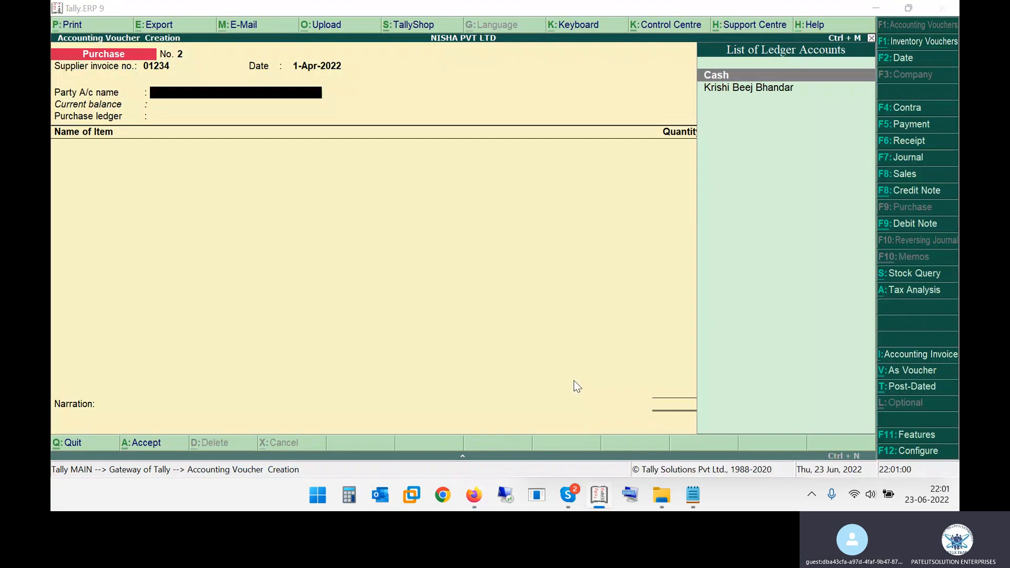
key(alt+Tab)
scroll(435, 365, down, 1)
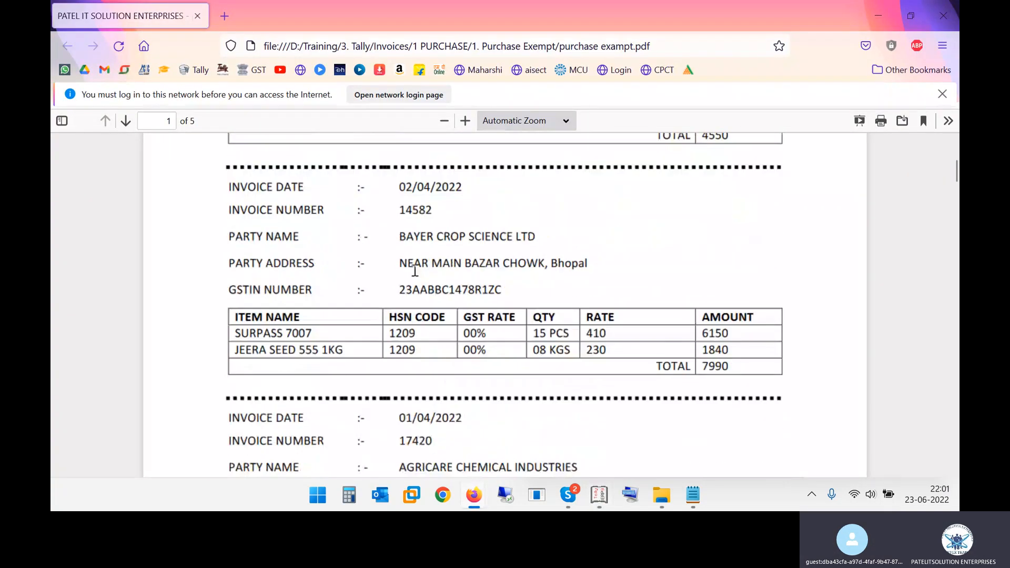
drag(232, 188, 345, 240)
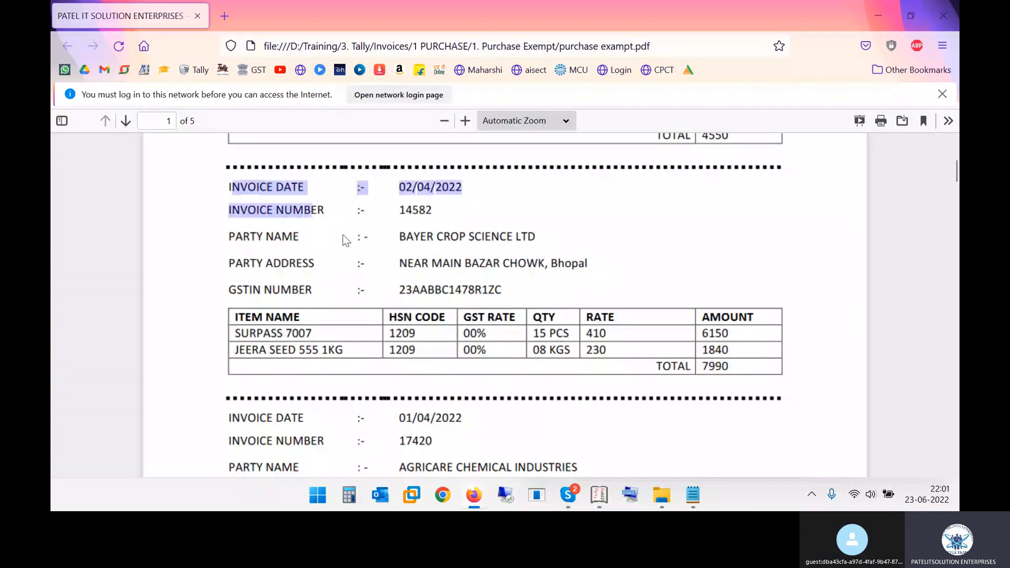
Return to Tally.ERP 9 and change the voucher date to 02-04, checking it against the second invoice in the PDF
key(alt+Tab)
key(BackSpace)
key(BackSpace)
key(F2)
key(alt+Tab)
drag(397, 188, 469, 188)
key(alt+Tab)
text(02-04)
key(Return)
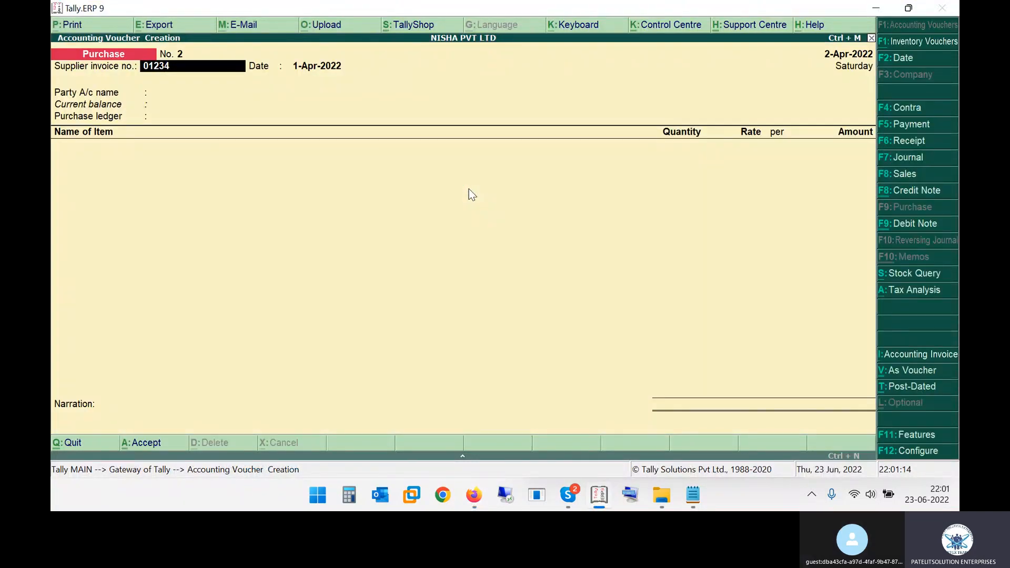
Discard the partly filled purchase voucher, reopen a blank one and set its voucher date to 02-04
key(Escape)
key(Escape)
key(Return)
key(Return)
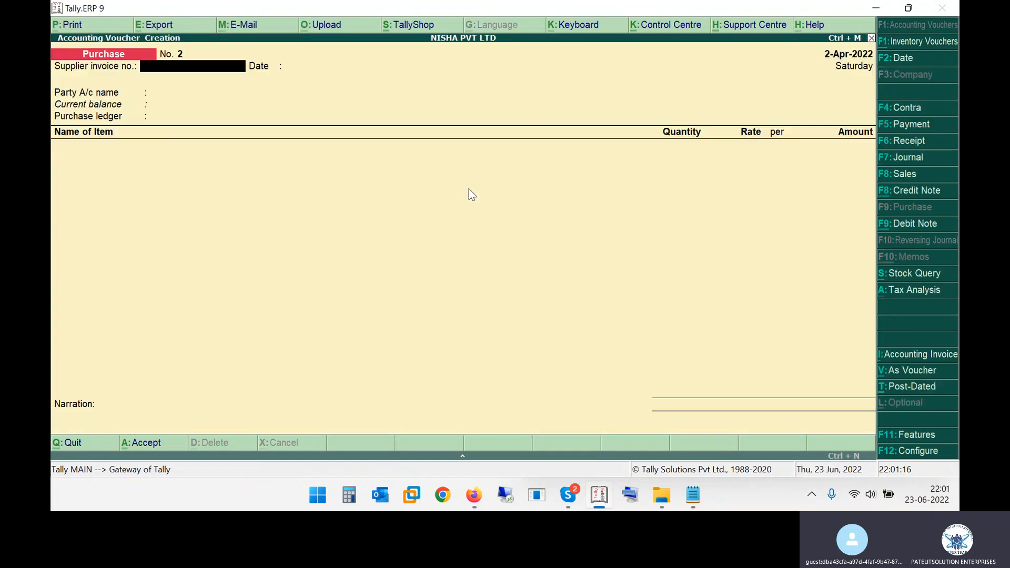
key(F2)
text(02-04)
key(Return)
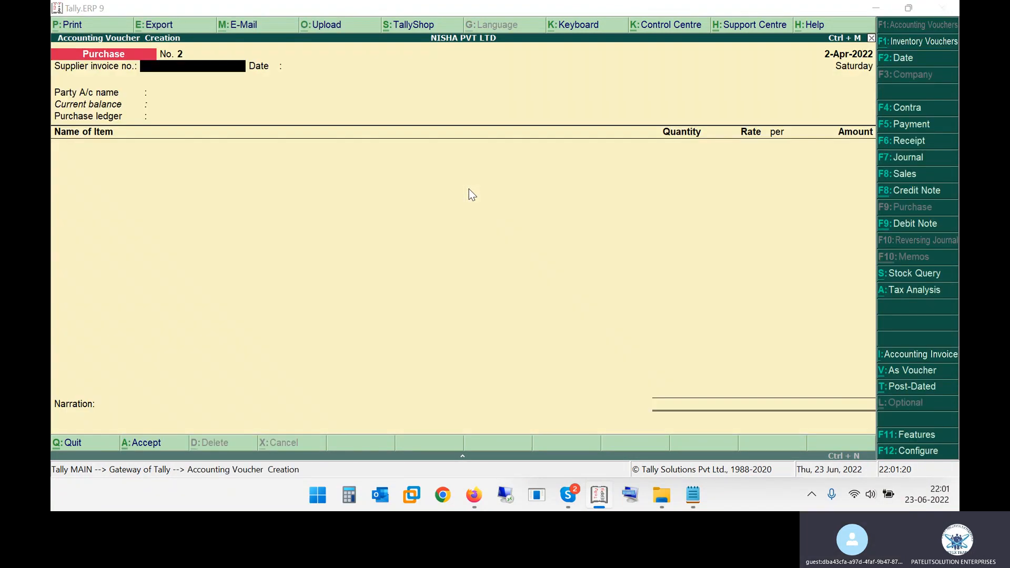
Look up the second invoice's number in the PDF, enter 14582 as the supplier invoice number and accept the date 2-Apr-2022
key(alt+Tab)
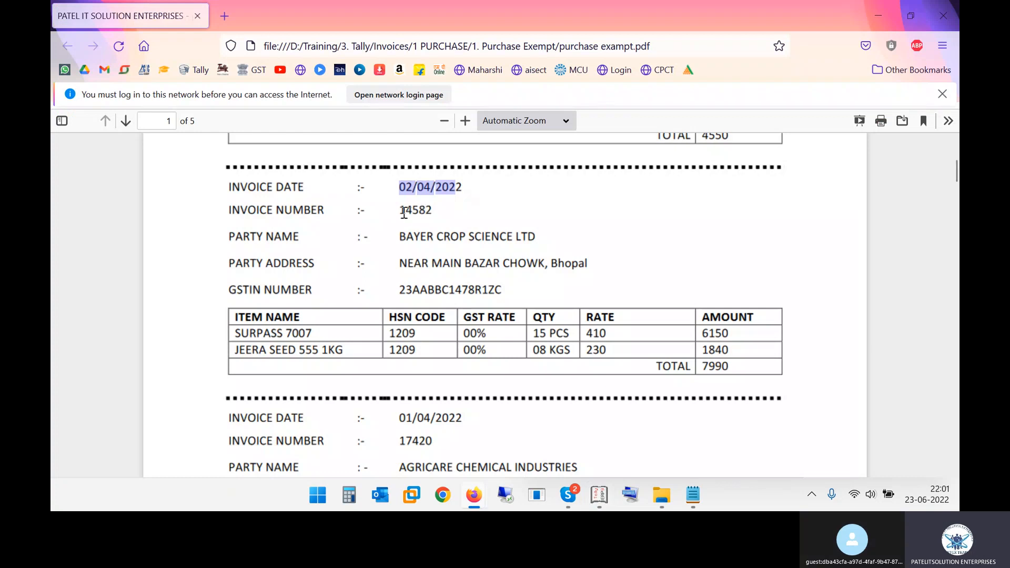
drag(404, 212, 419, 210)
key(alt+Tab)
text(14582)
key(Return)
key(Return)
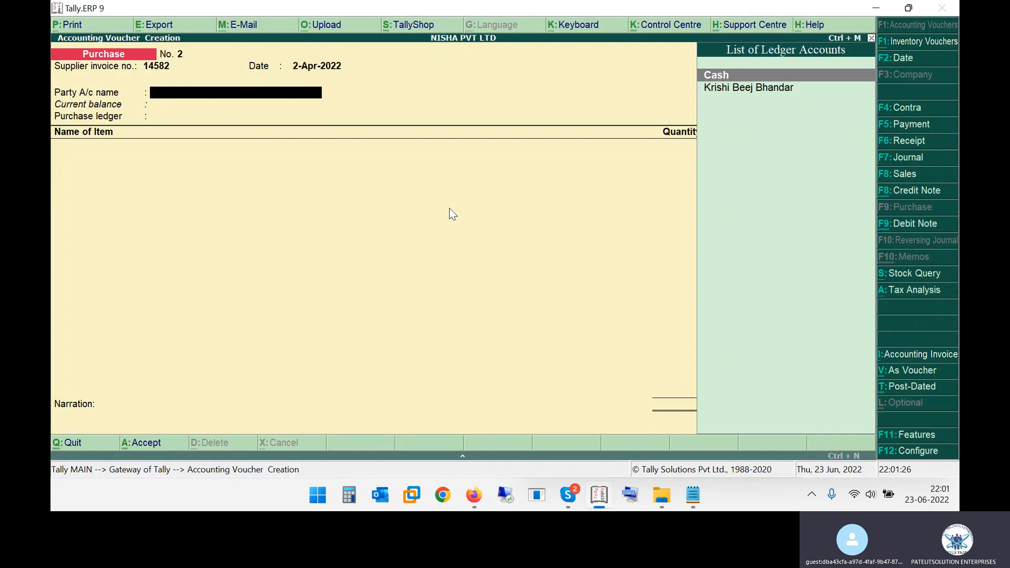
Check the second invoice's party name in the PDF and start creating a new ledger from the voucher's party account name
key(alt+Tab)
drag(421, 237, 526, 243)
key(alt+Tab)
text(B)
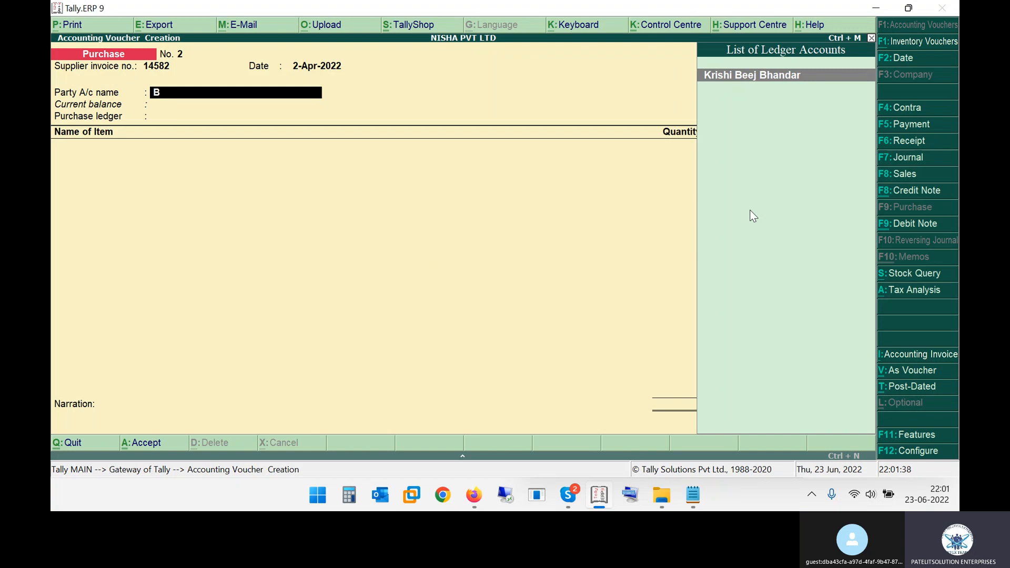
key(alt+c)
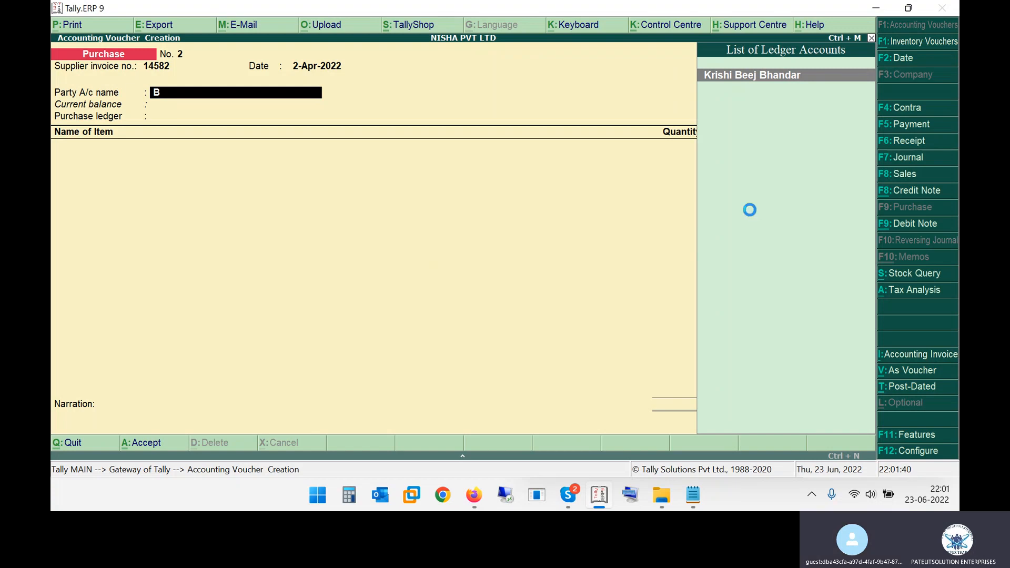
Copy the party name from the second invoice and name the new ledger "Bayer Crop Science Ltd.", leaving the alias blank
key(alt+Tab)
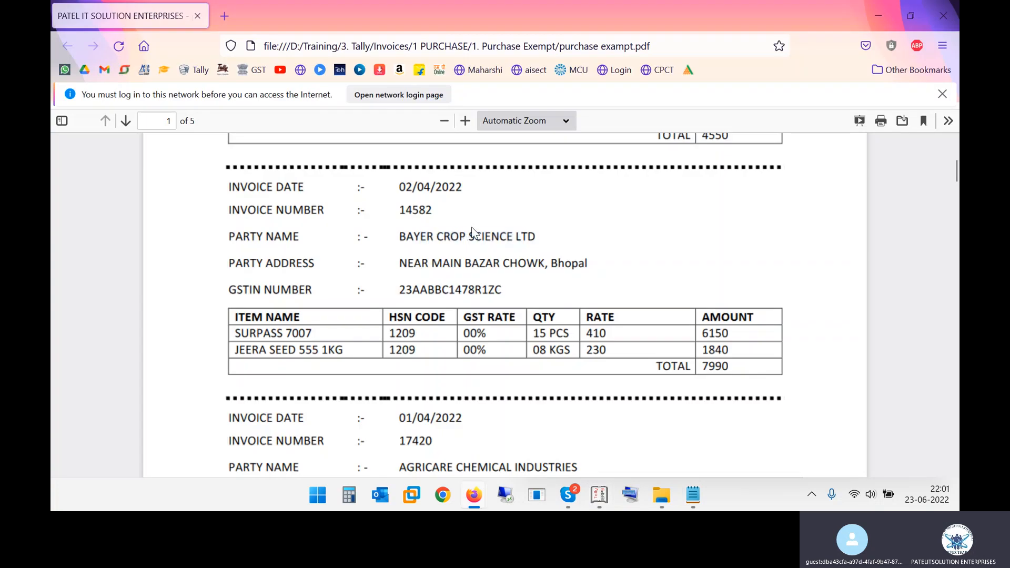
drag(398, 238, 541, 244)
key(ctrl+c)
key(alt+Tab)
text(B)
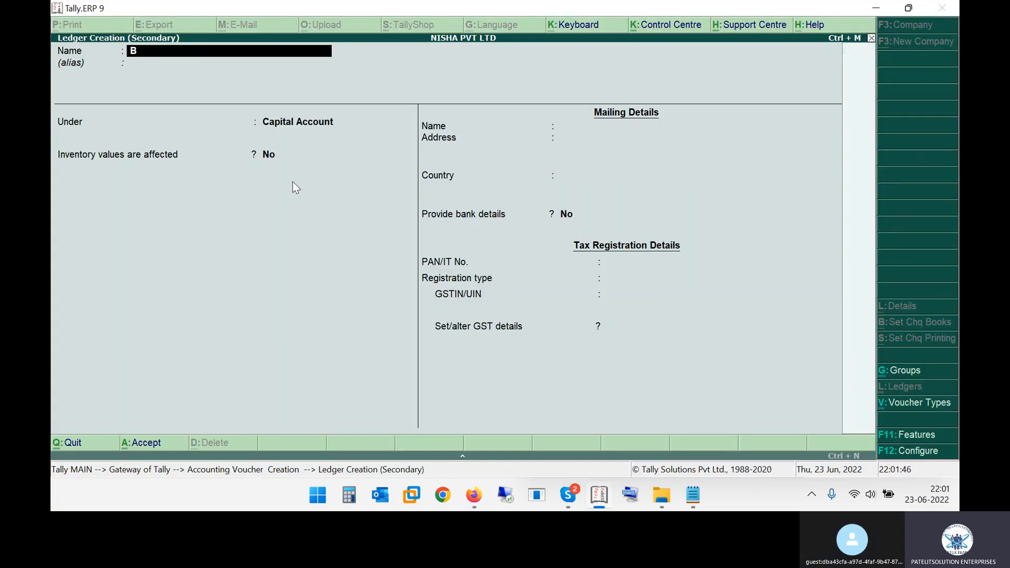
text(ayer Crop Science)
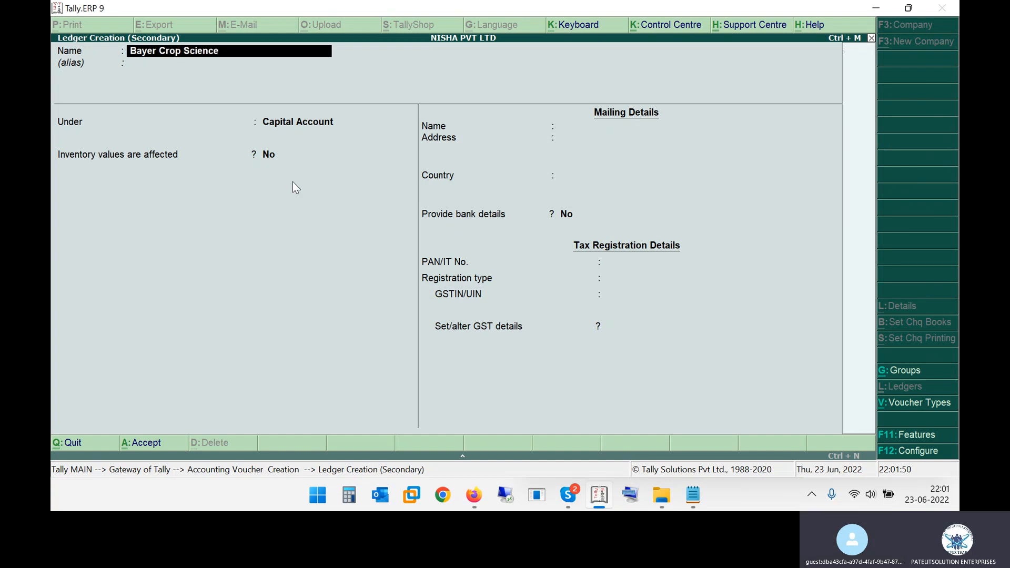
text( Ltd.)
key(alt+Tab)
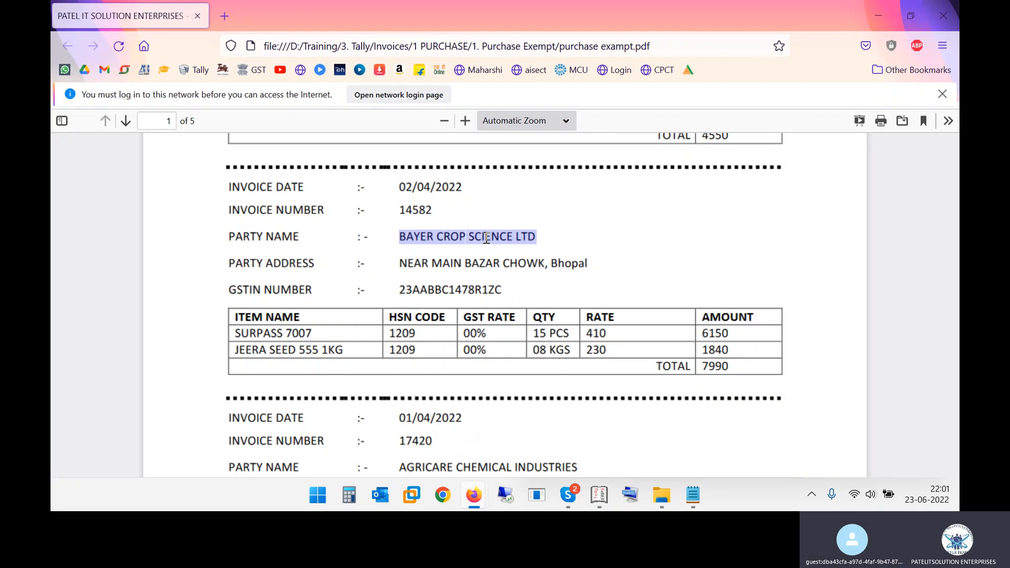
key(alt+Tab)
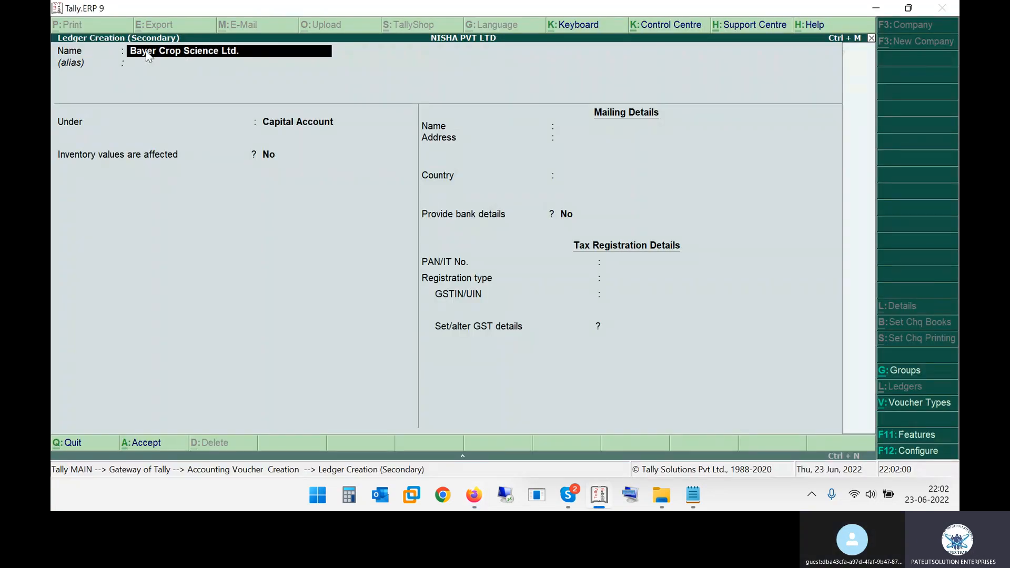
key(Return)
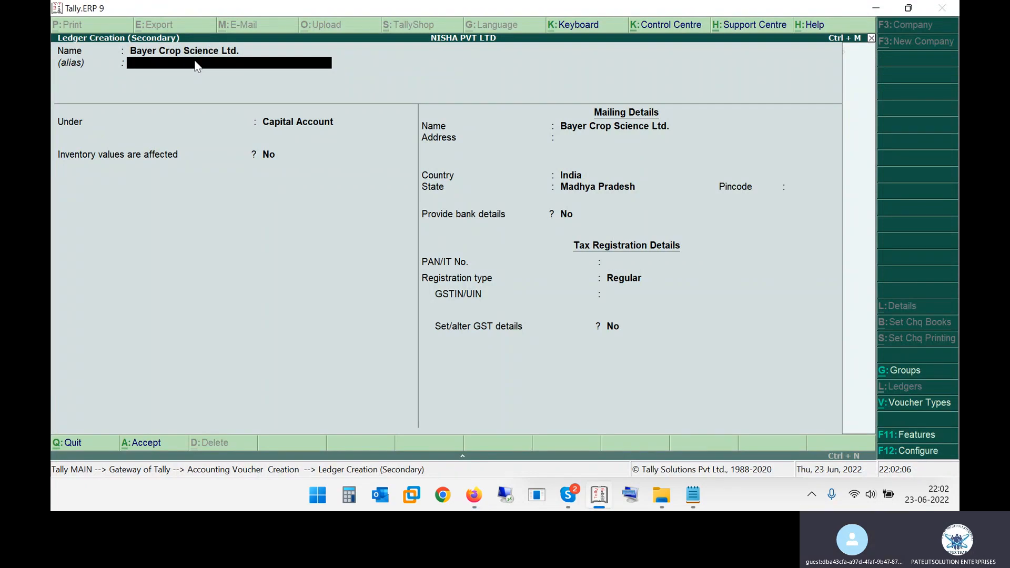
key(Return)
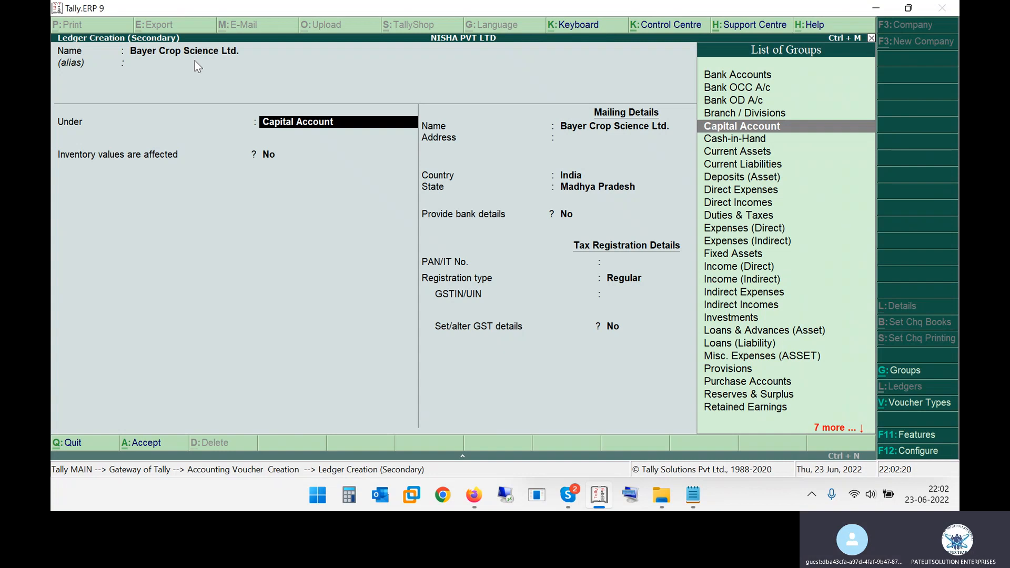
Place the ledger under Sundry Creditors, keeping bill-by-bill balances and inventory values at No and accepting the mailing name
text(Sund)
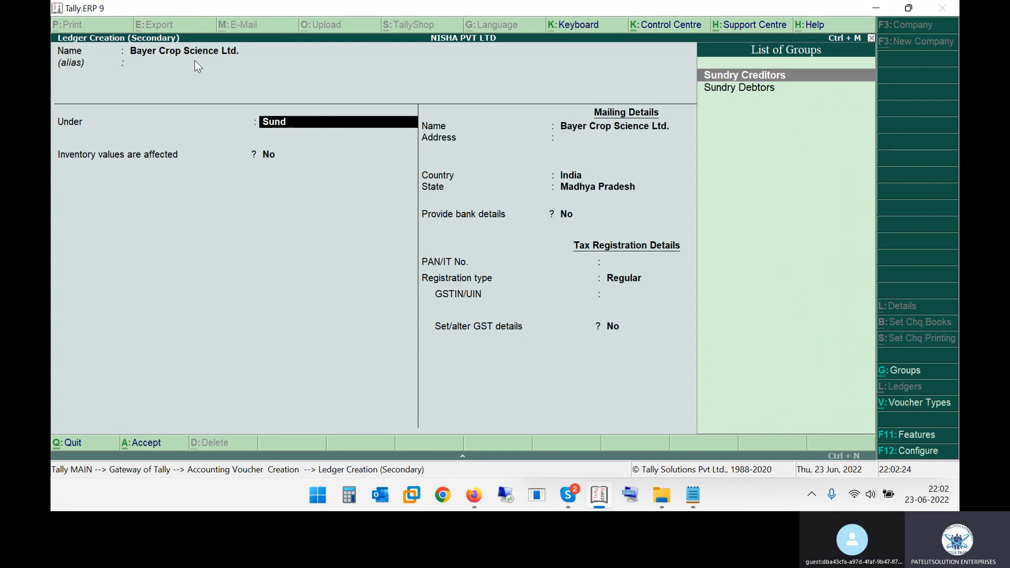
key(Return)
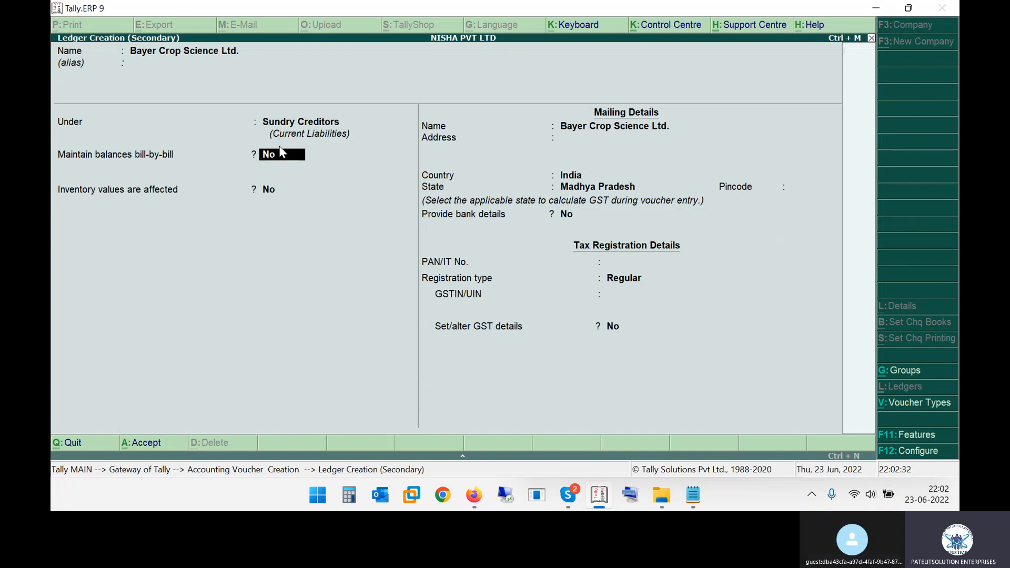
key(Return)
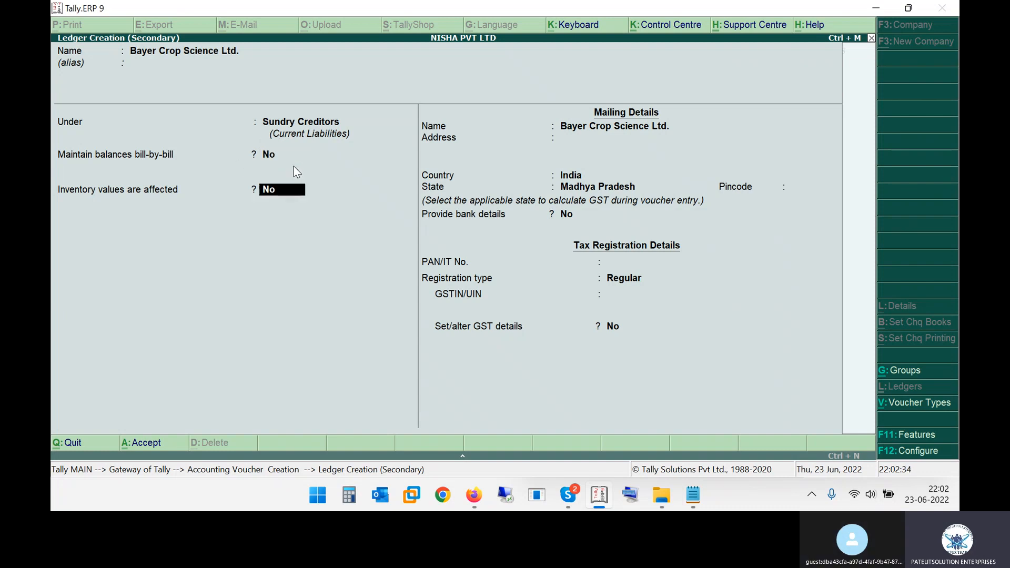
key(Return)
key(Return)
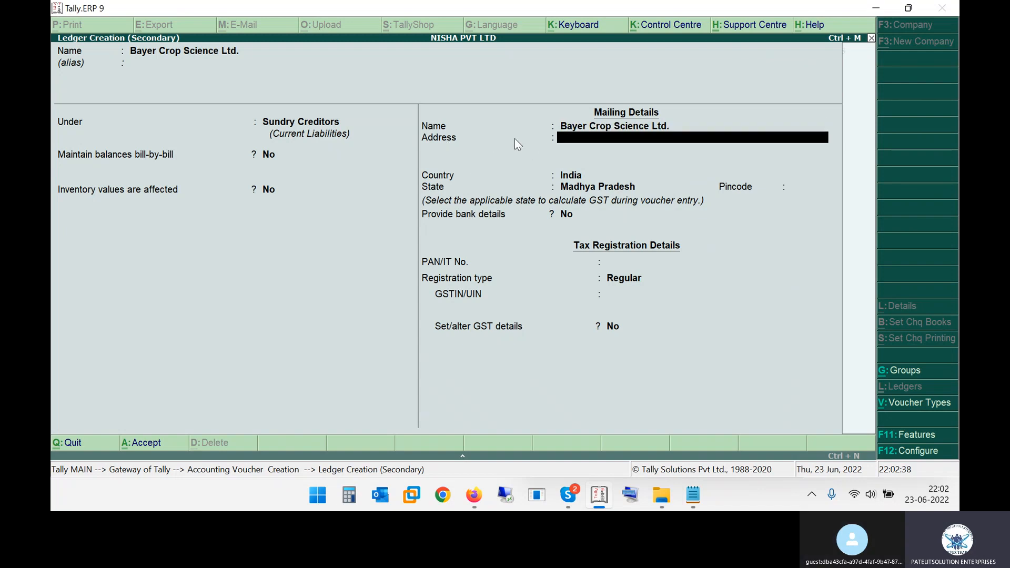
Look up the party address in the second invoice in the PDF and enter it as the ledger's mailing address in Tally.ERP 9
key(alt+Tab)
drag(401, 267, 436, 263)
click(454, 264)
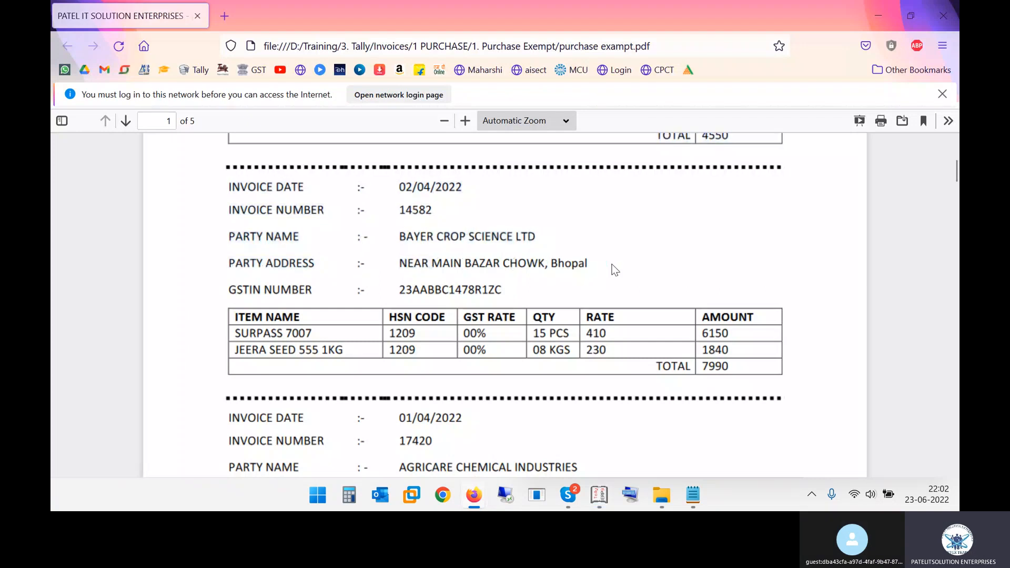
key(alt+Tab)
text(Near)
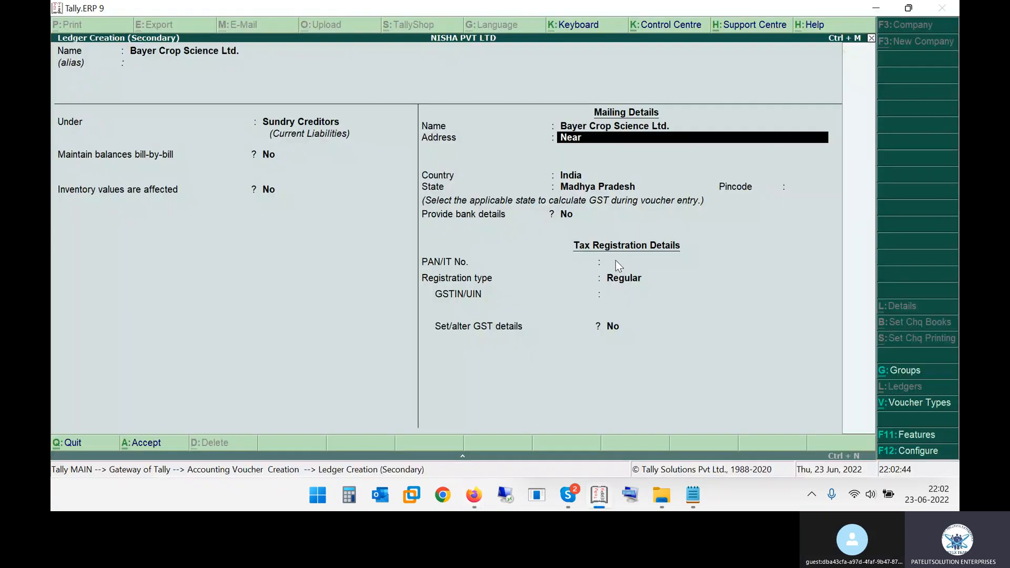
text( Main Bazar Chowk Bhopal)
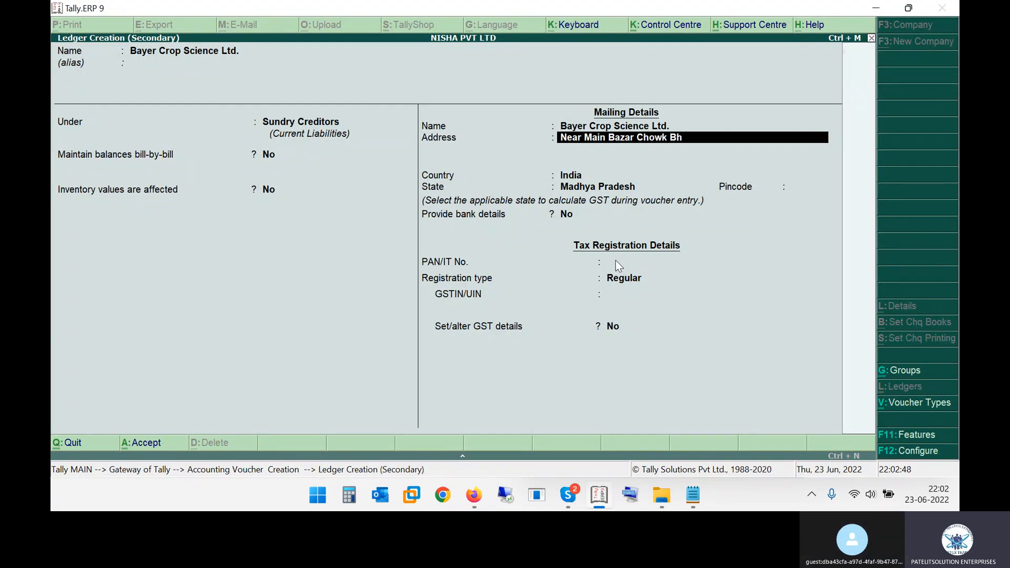
key(alt+Tab)
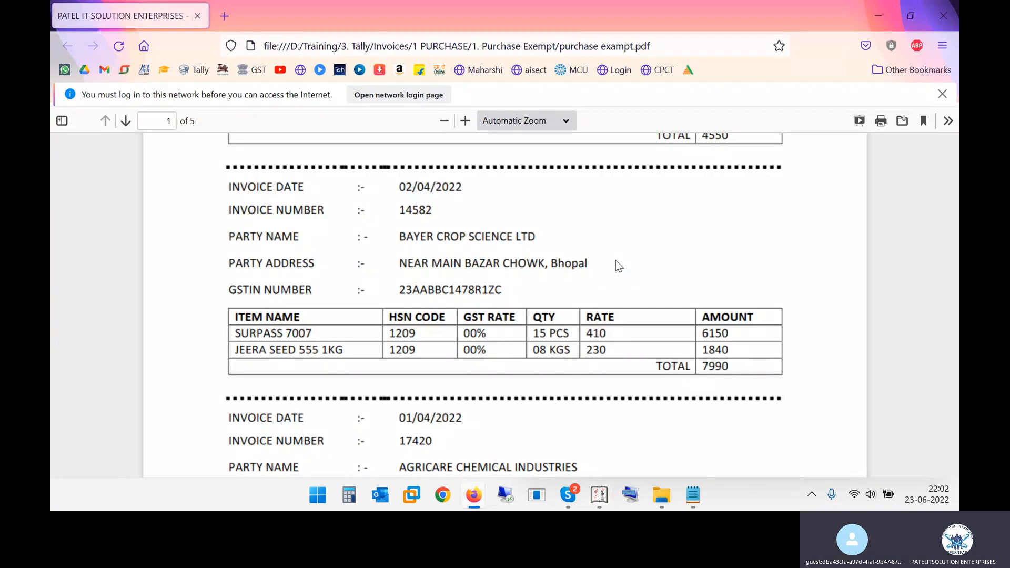
key(alt+Tab)
key(Return)
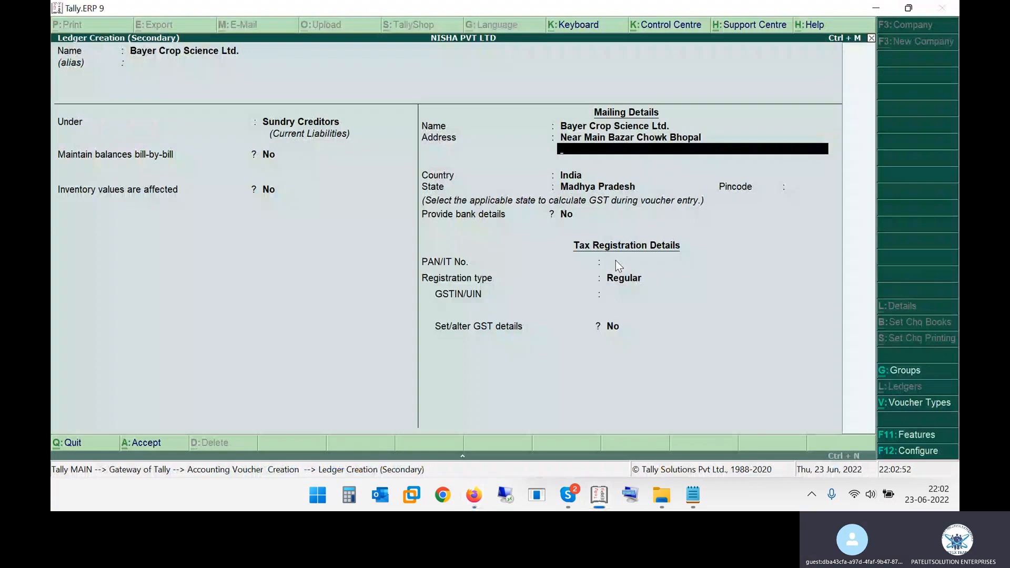
key(Return)
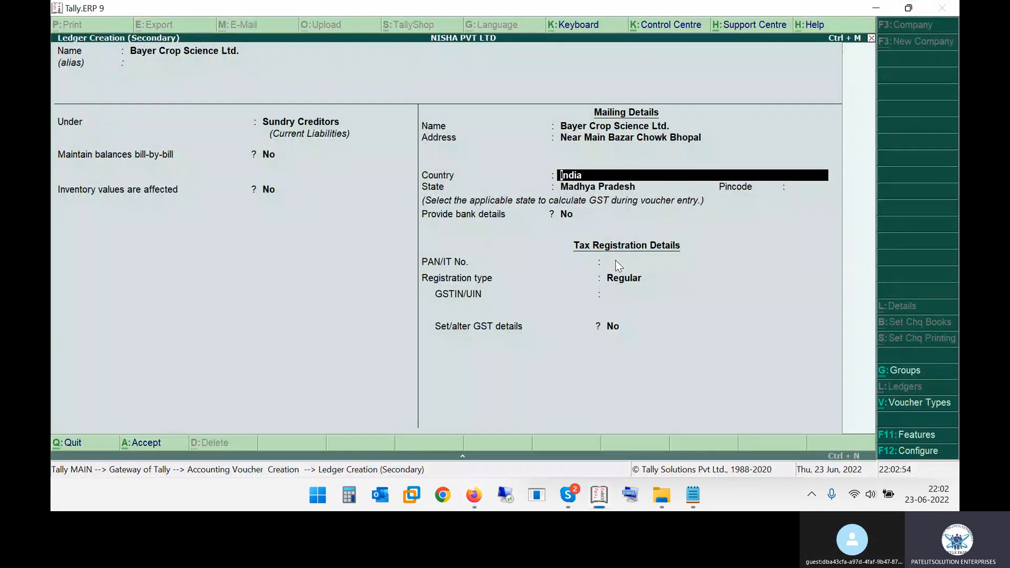
Accept India as the country and Madhya Pradesh as the state, checking the city in the PDF invoice's party address
key(BackSpace)
key(Return)
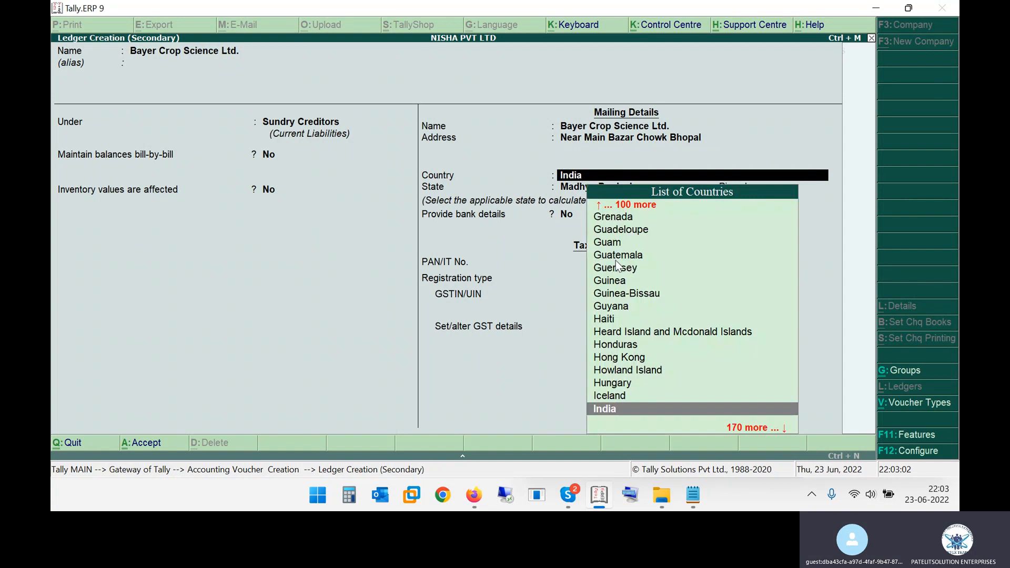
key(Return)
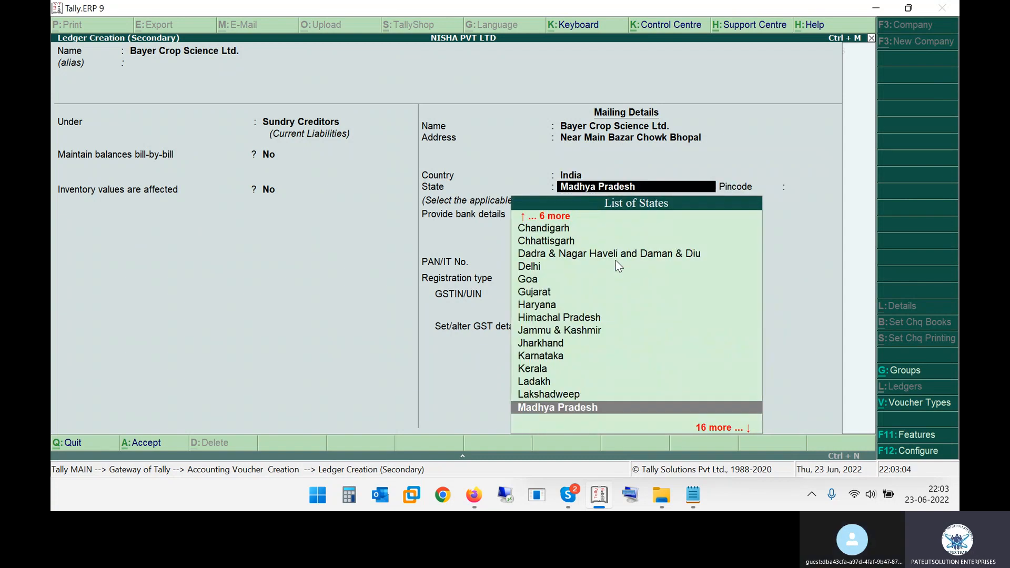
key(Return)
key(alt+Tab)
drag(545, 263, 580, 262)
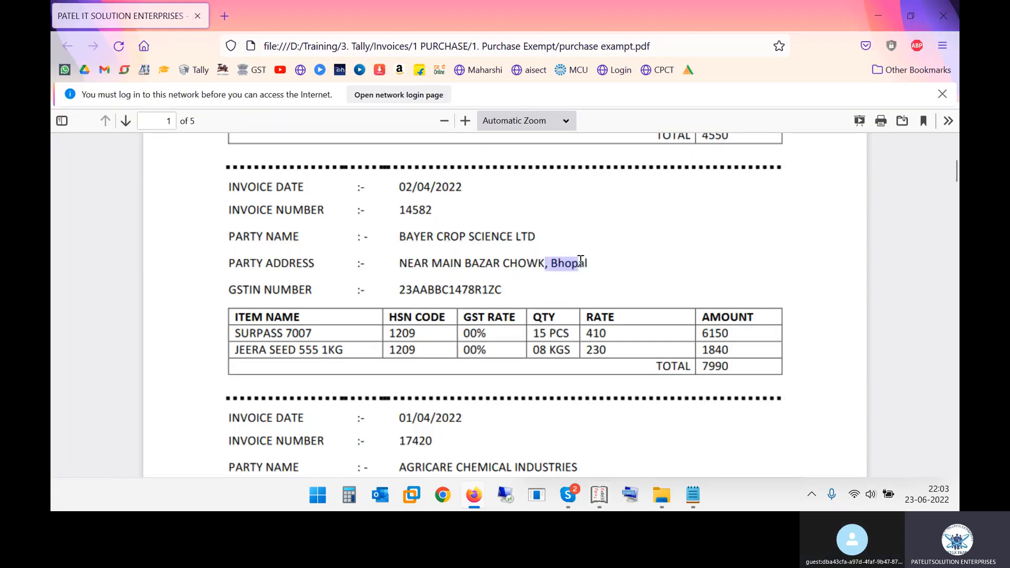
key(alt+Tab)
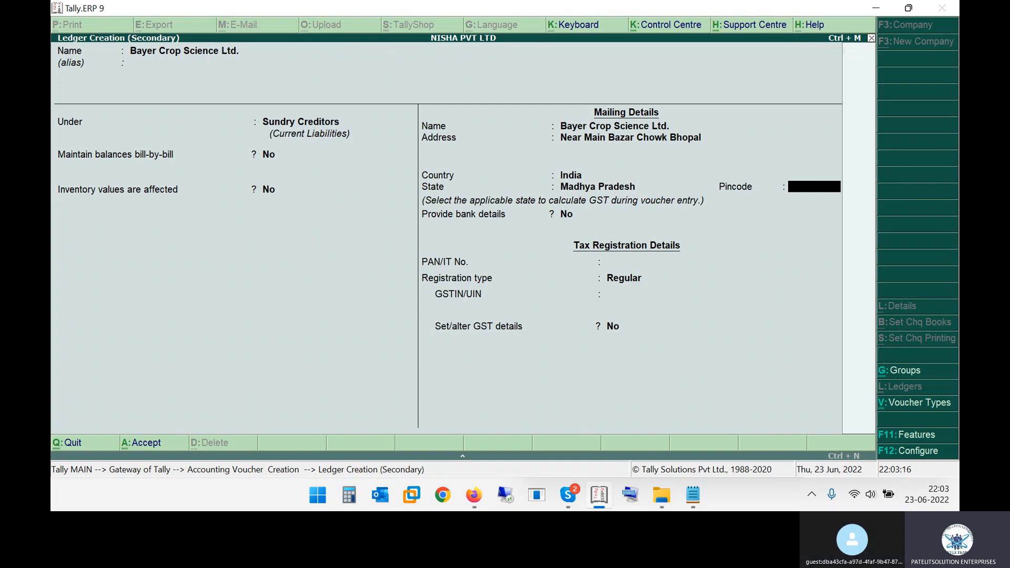
Switch to the WhatsApp Web window, close the network login page and examine the photographed tax invoice beside the PDF sample
key(alt+Tab)
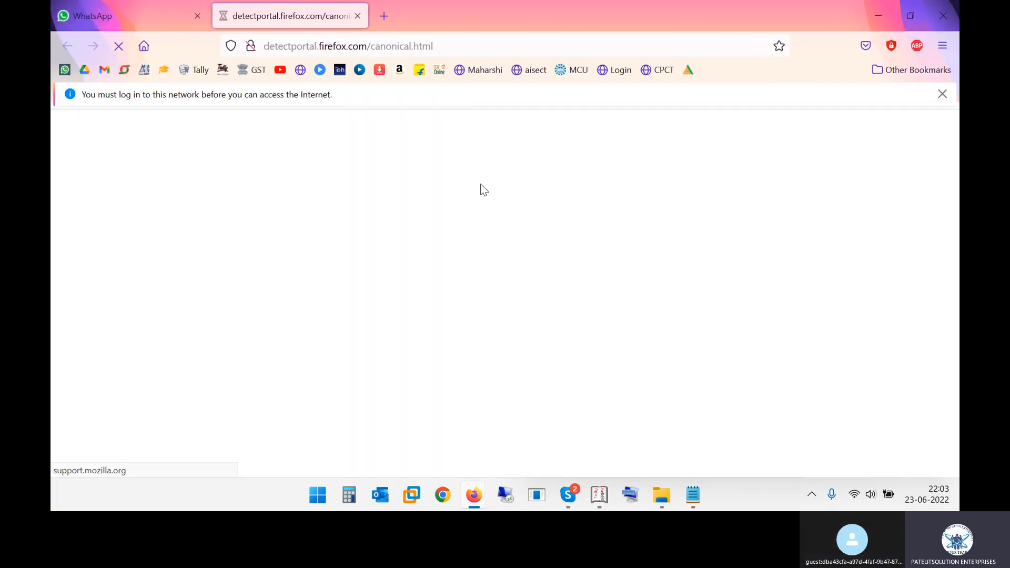
click(357, 16)
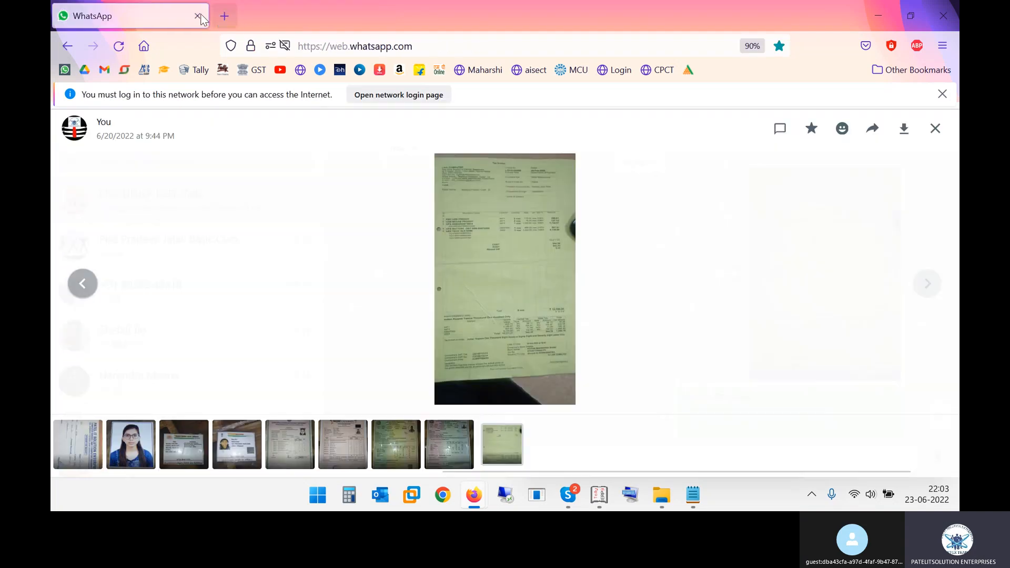
click(494, 269)
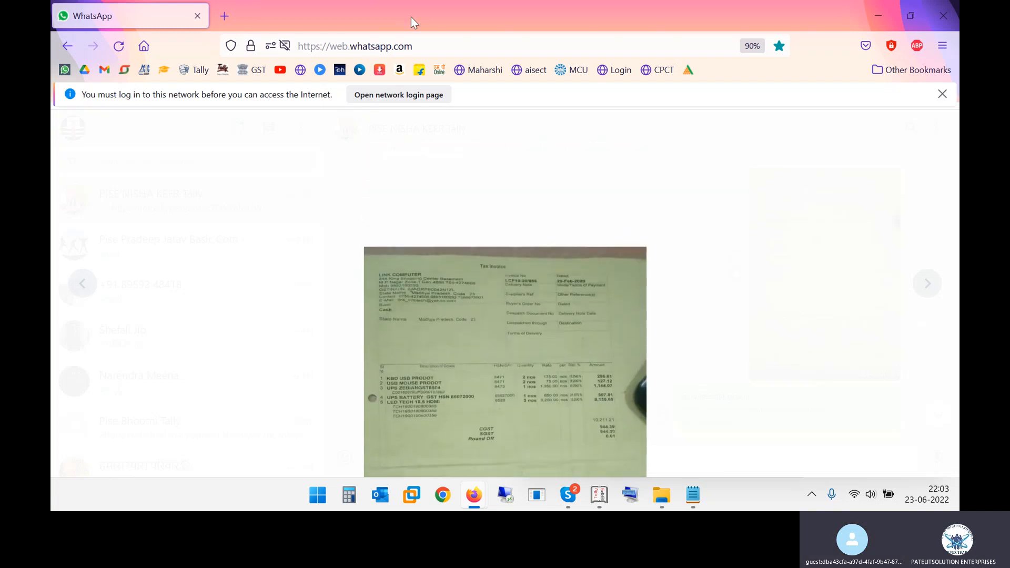
key(alt+Tab)
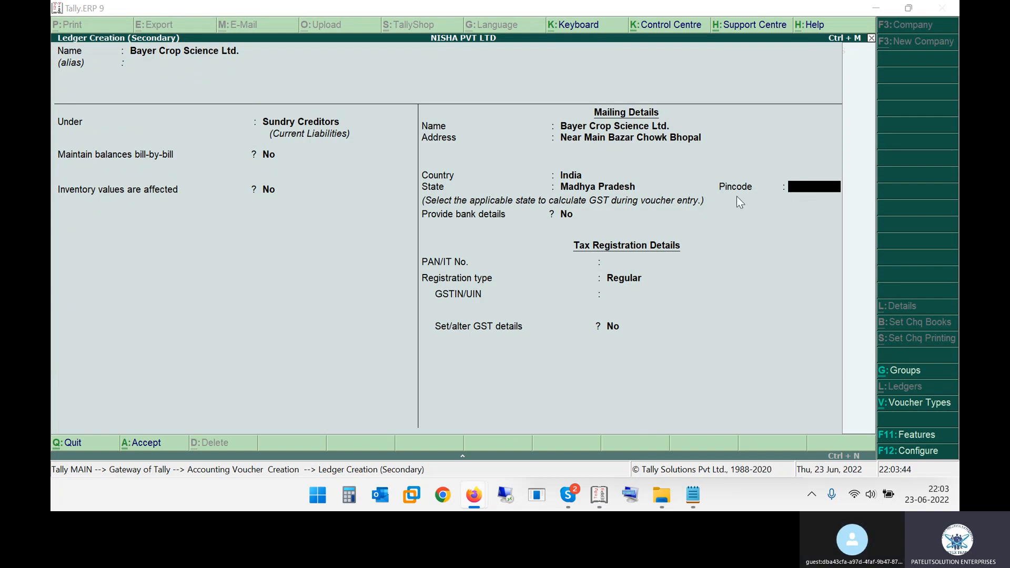
key(alt+Tab)
click(790, 170)
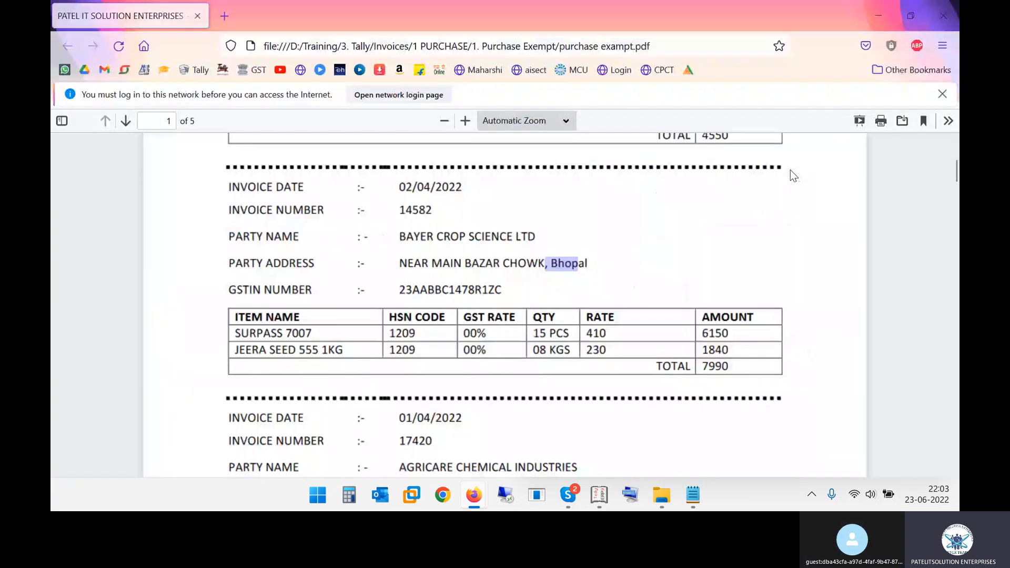
key(alt+Tab)
key(Tab)
key(Tab)
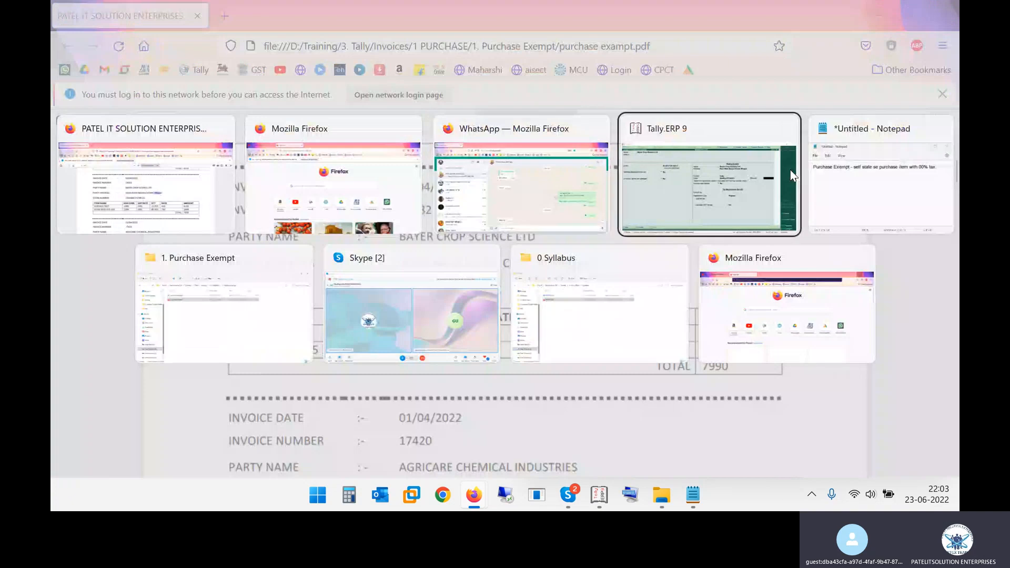
key(alt+Tab)
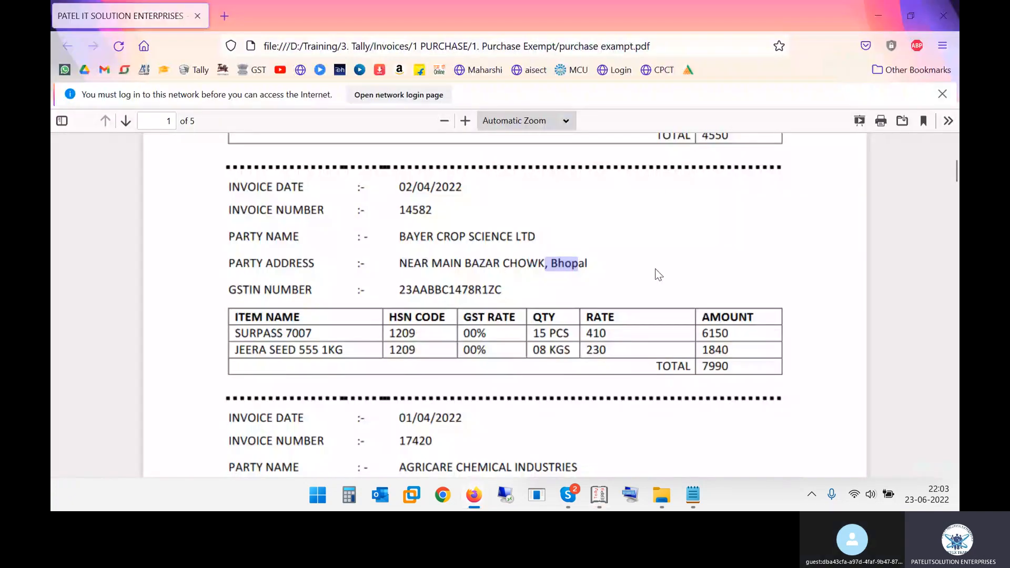
Back in Tally.ERP 9, leave the ledger's pincode and PAN blank, keep bank details at No and choose Regular registration
key(alt+Tab)
key(Return)
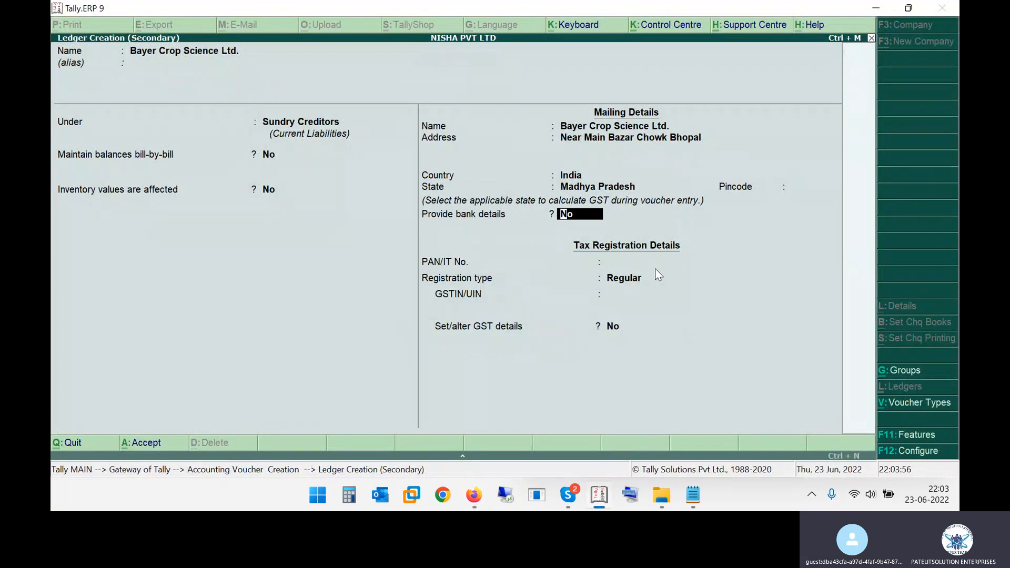
key(Return)
key(Return)
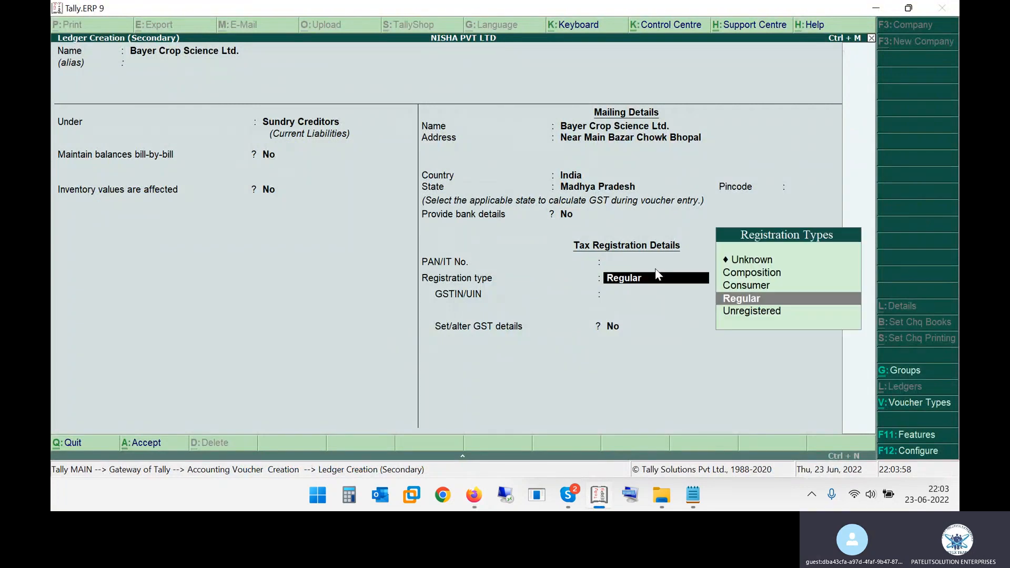
key(Return)
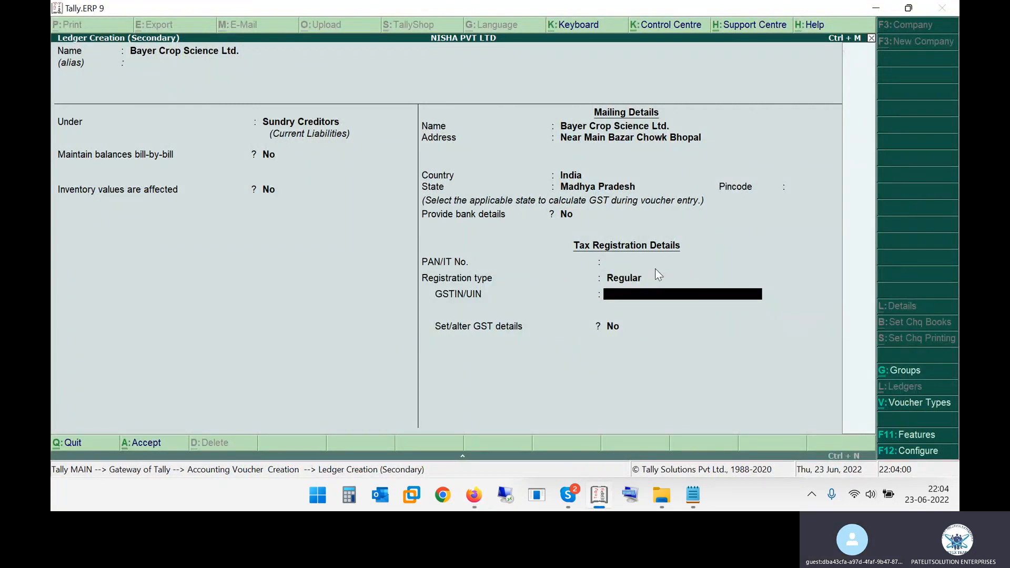
Copy the supplier's GSTIN number from the second invoice in the PDF and paste it into the ledger's GSTIN/UIN in Tally.ERP 9
key(alt+Tab)
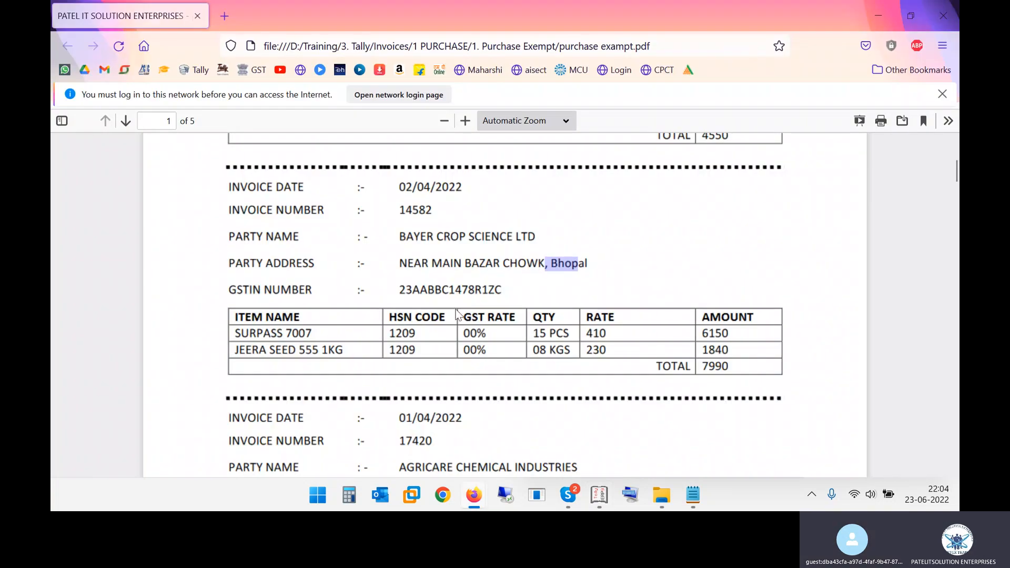
drag(403, 290, 498, 291)
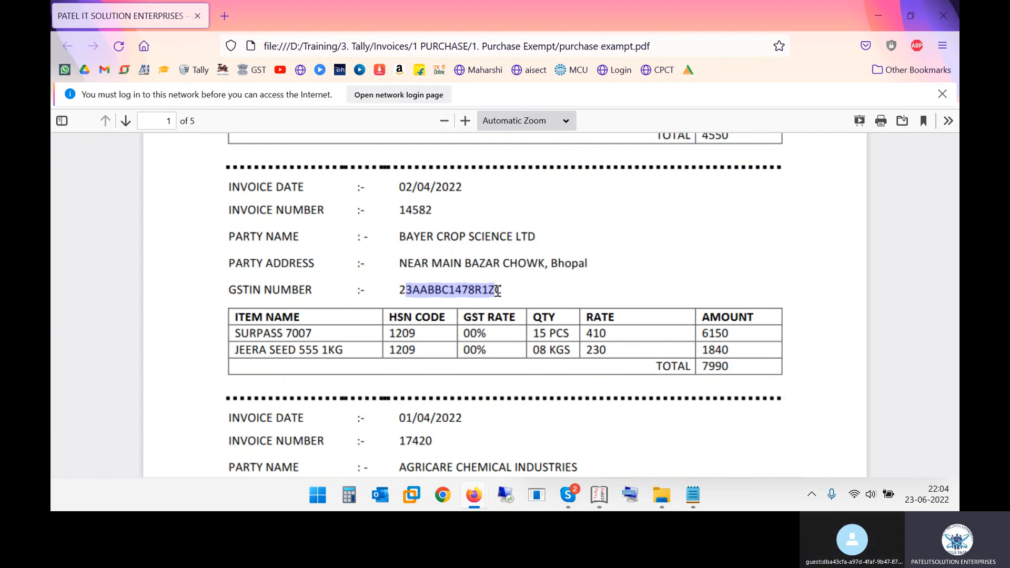
click(498, 290)
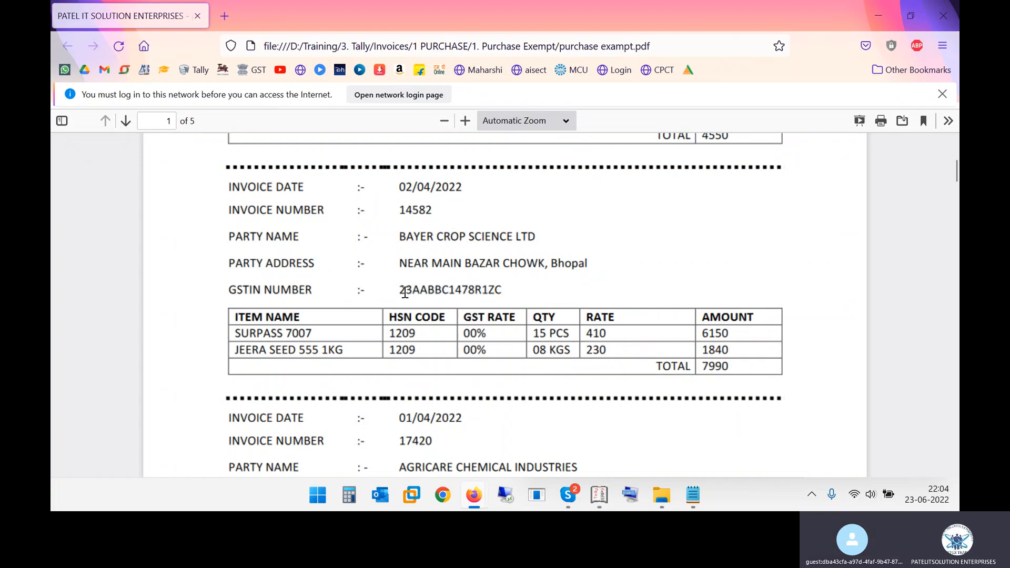
drag(401, 290, 514, 293)
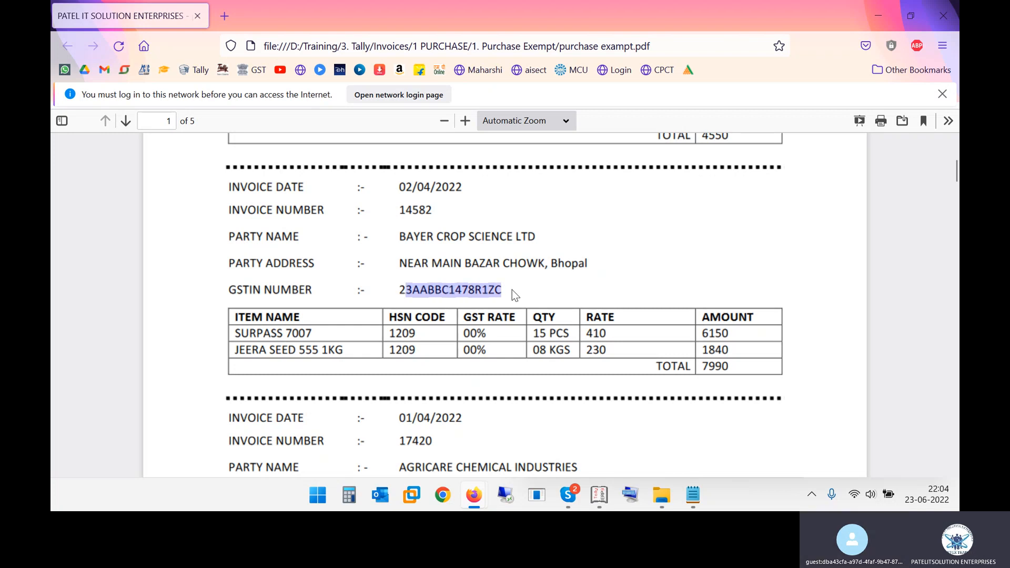
click(443, 293)
drag(401, 290, 516, 290)
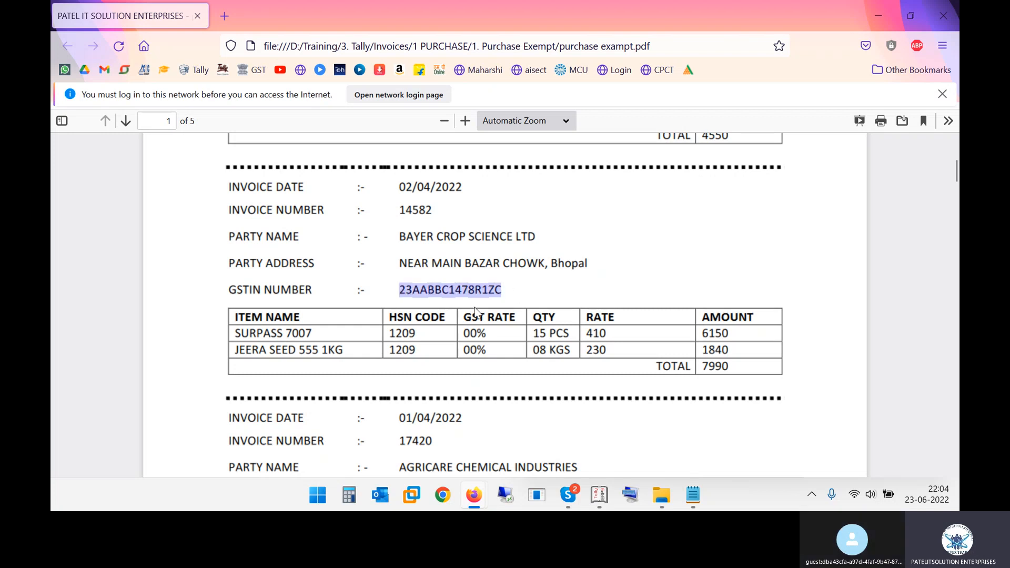
key(alt+Tab)
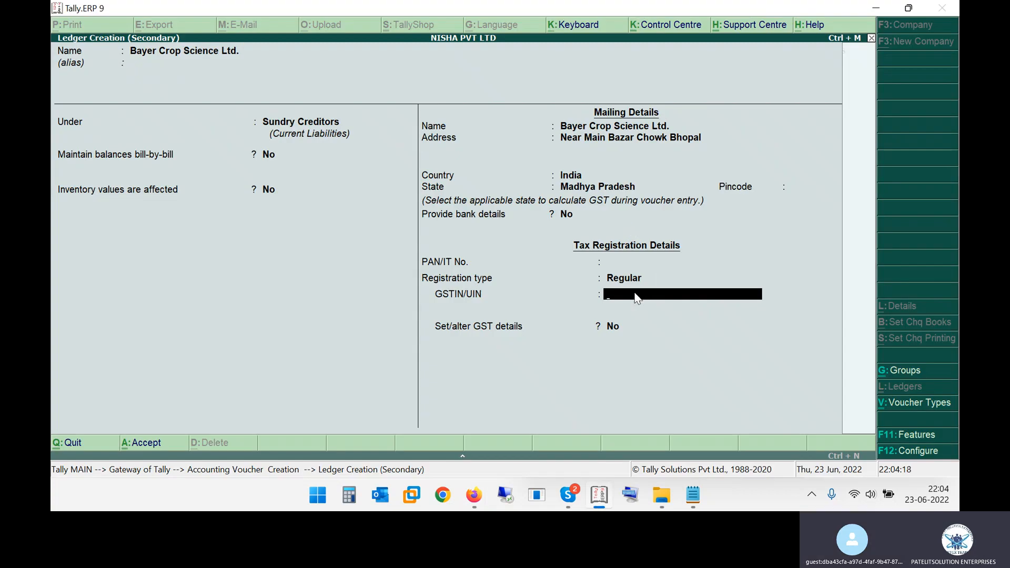
key(ctrl+alt+v)
Add the lines "tally copy - ctrl+alt+c" and "paste - ctrl+alt+v" below the existing note in Notepad
click(691, 494)
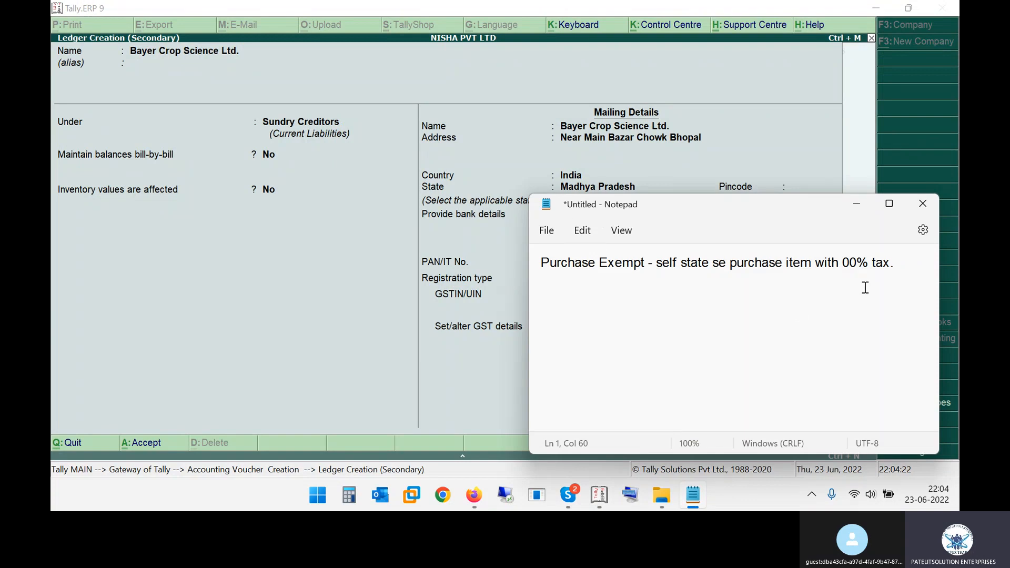
key(Return)
key(Return)
text(ta)
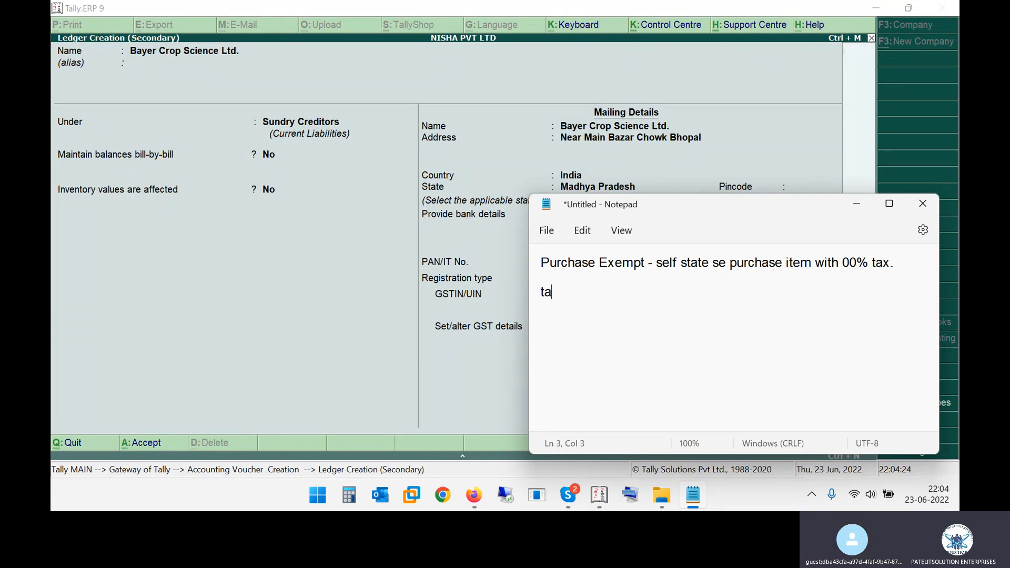
text(lly copy - ctrl+alt+c)
key(Return)
key(Tab)
text(paste )
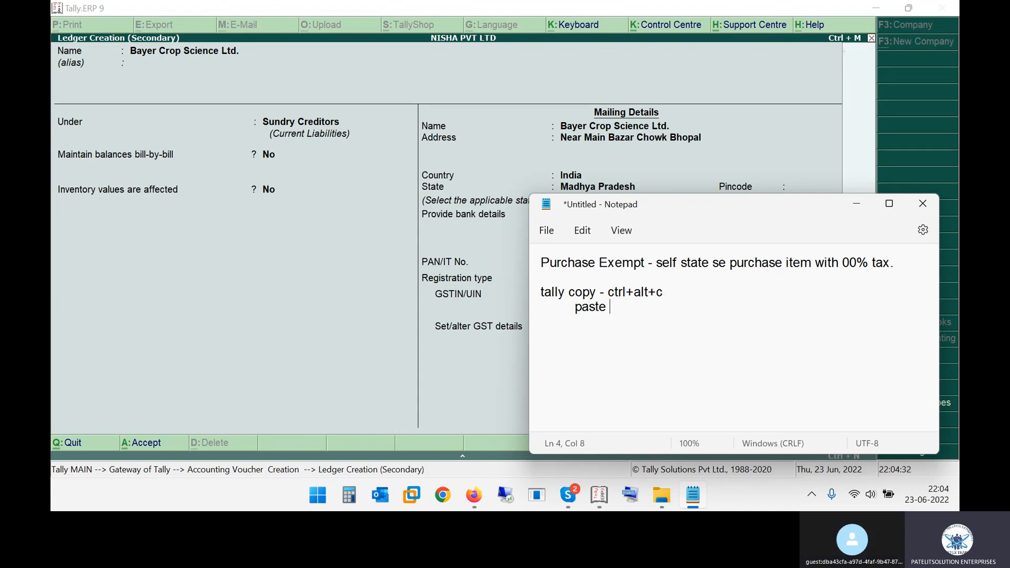
text(- ctrl+alt+v)
Return to Tally.ERP 9, accept the GSTIN, keep Set/alter GST details at No and save the Bayer Crop Science Ltd. ledger
key(alt+Tab)
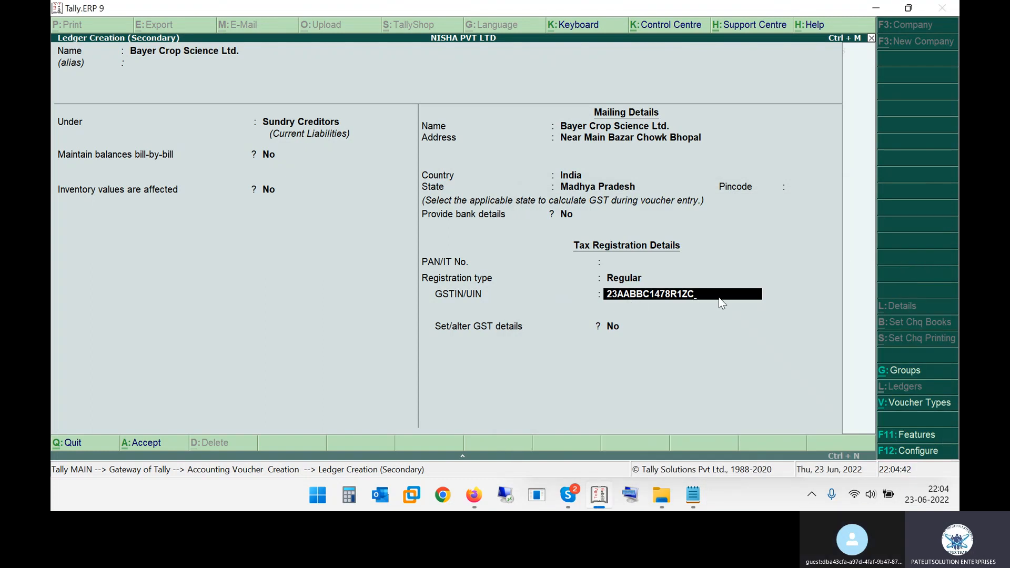
key(Return)
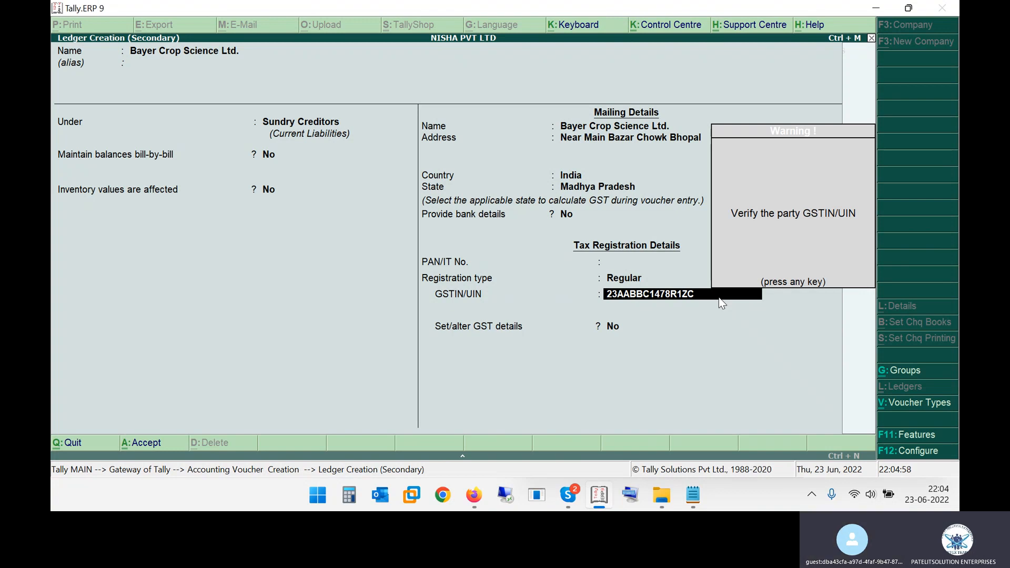
key(Return)
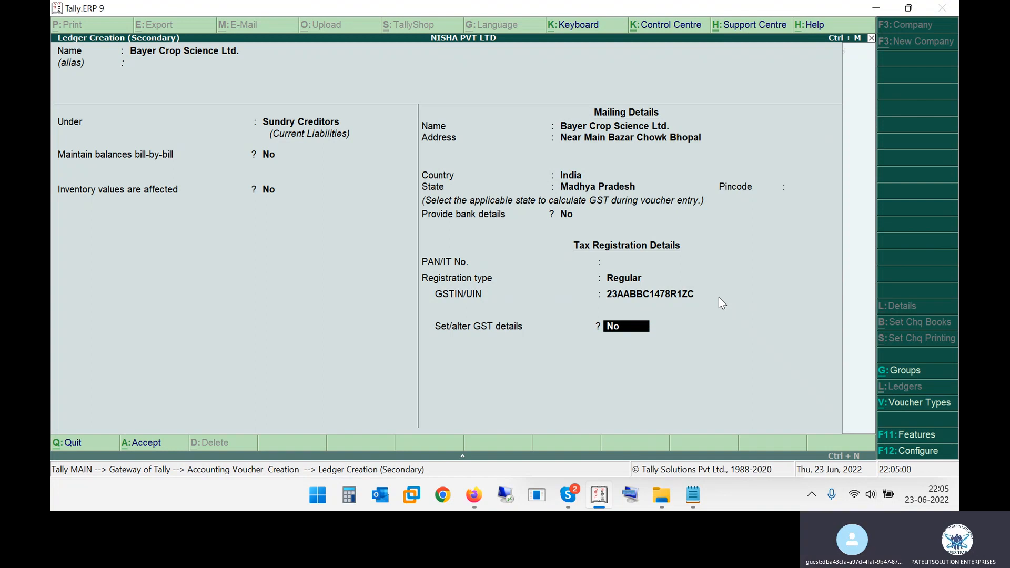
key(Return)
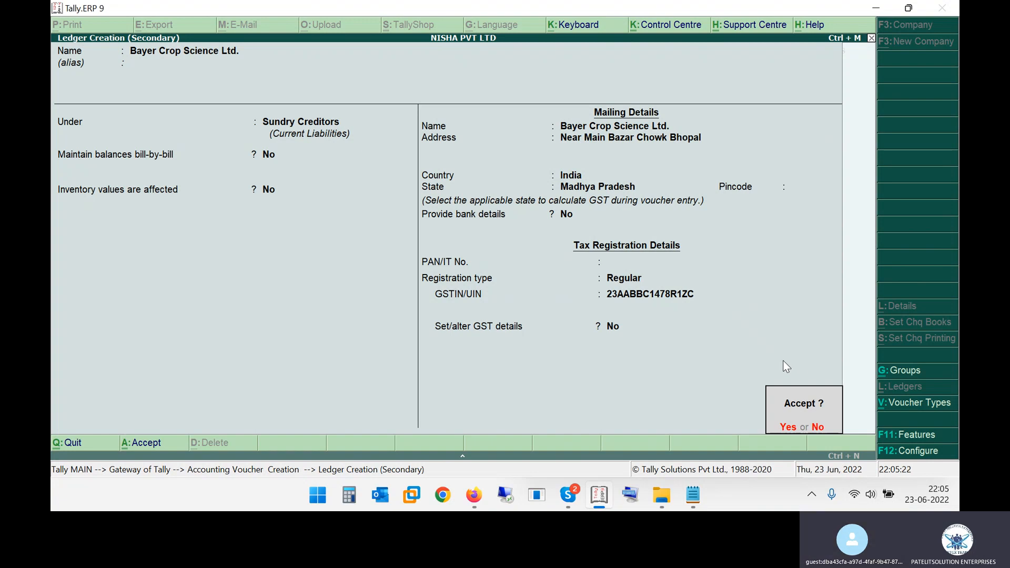
key(Return)
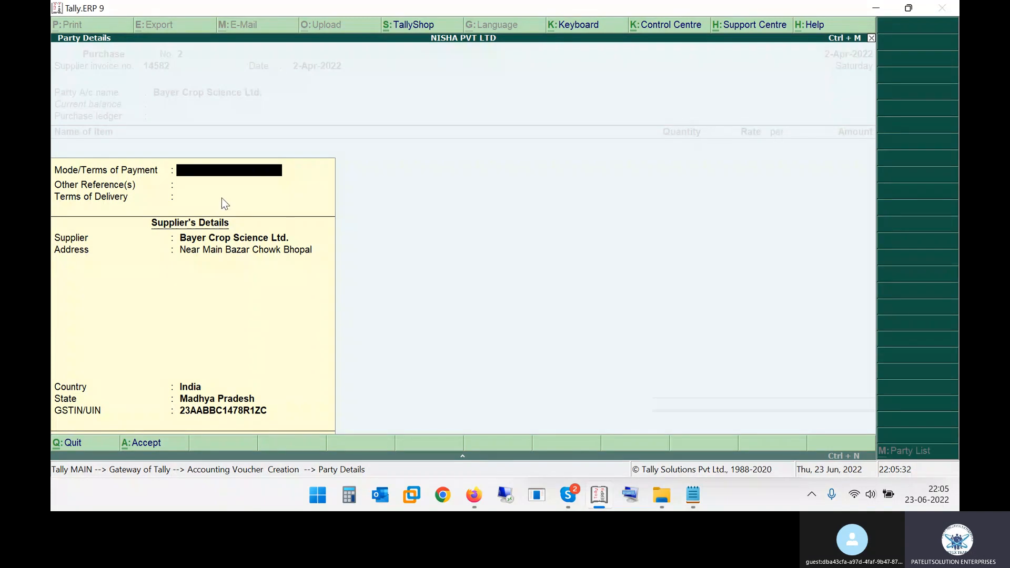
Accept the purchase voucher's party details for Bayer Crop Science Ltd., leaving payment terms, references and delivery terms blank
key(Return)
key(Return)
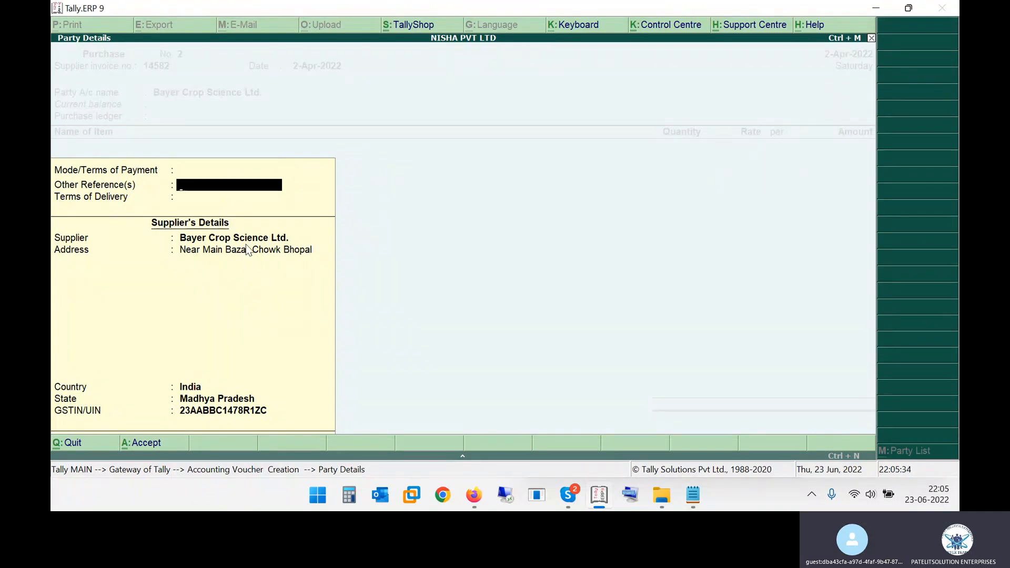
key(Return)
key(Return)
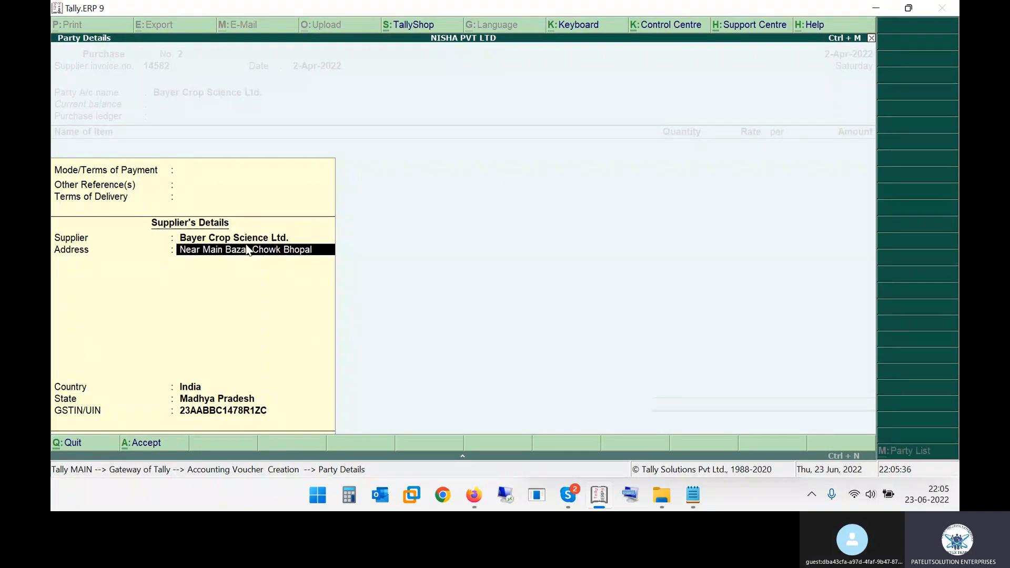
key(Return)
key(Return)
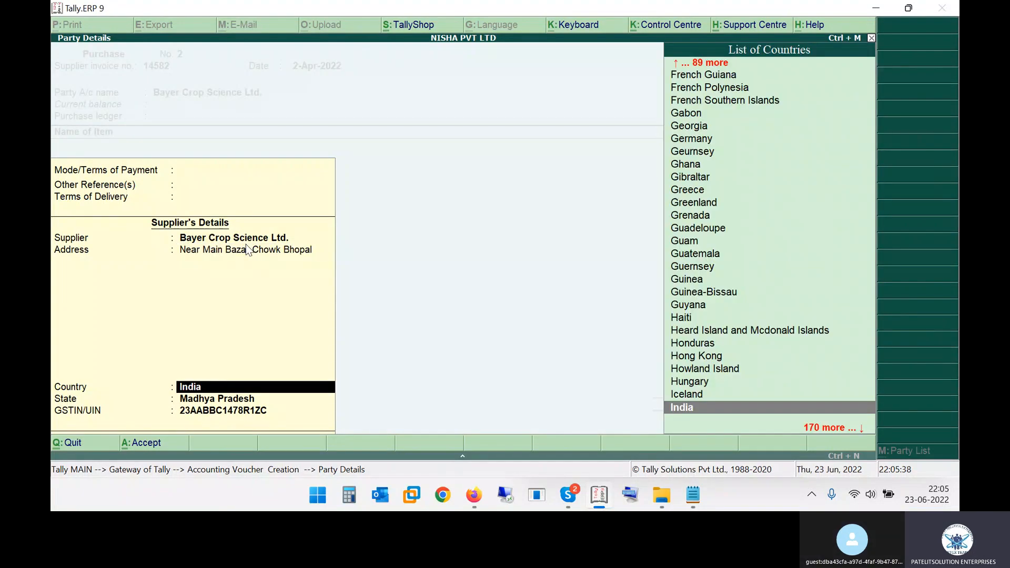
key(Return)
key(Return)
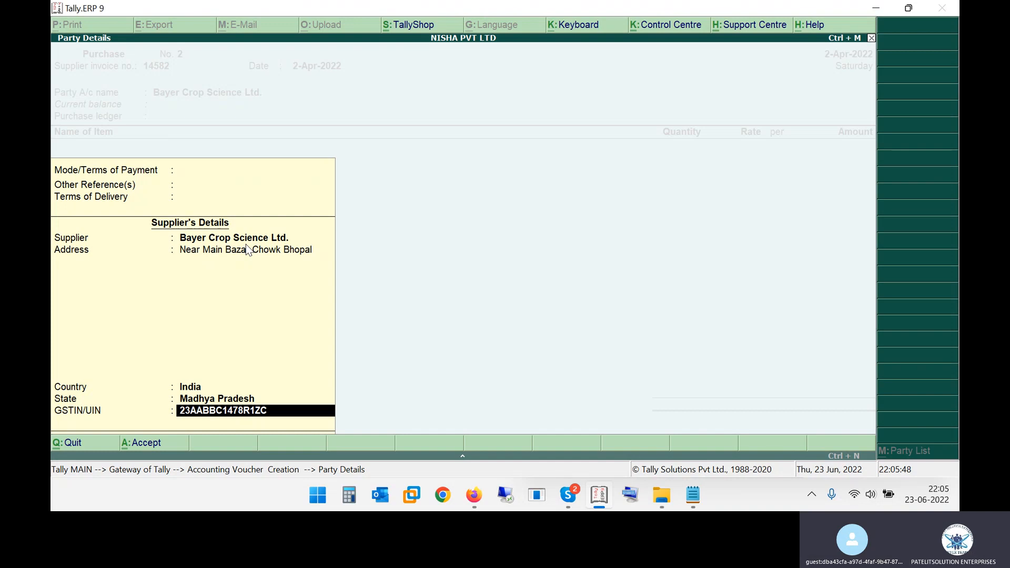
key(Return)
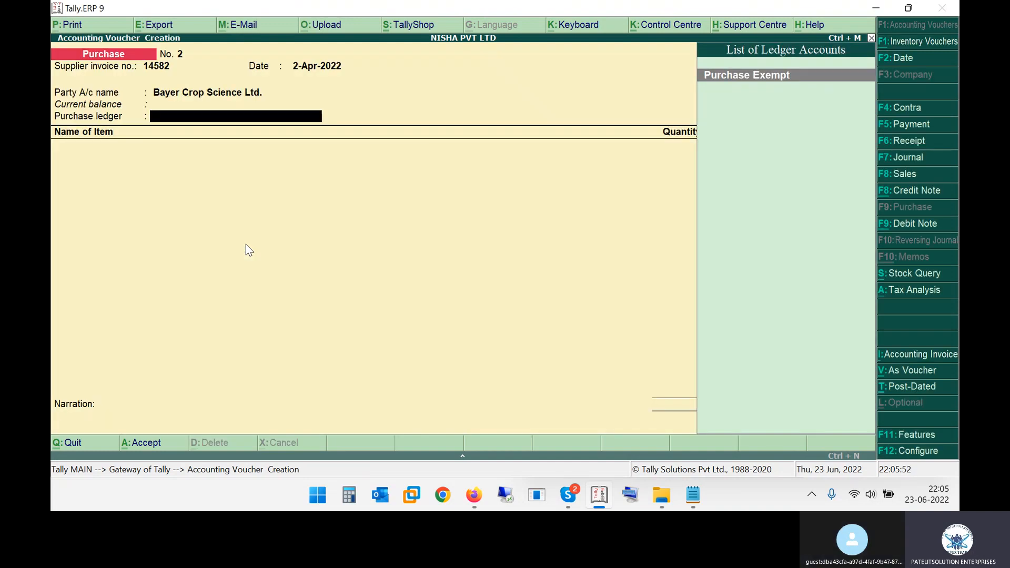
Check the Purchase Exempt note in Notepad against the purchase ledger choice and minimise the note
key(alt+Tab)
drag(550, 262, 638, 263)
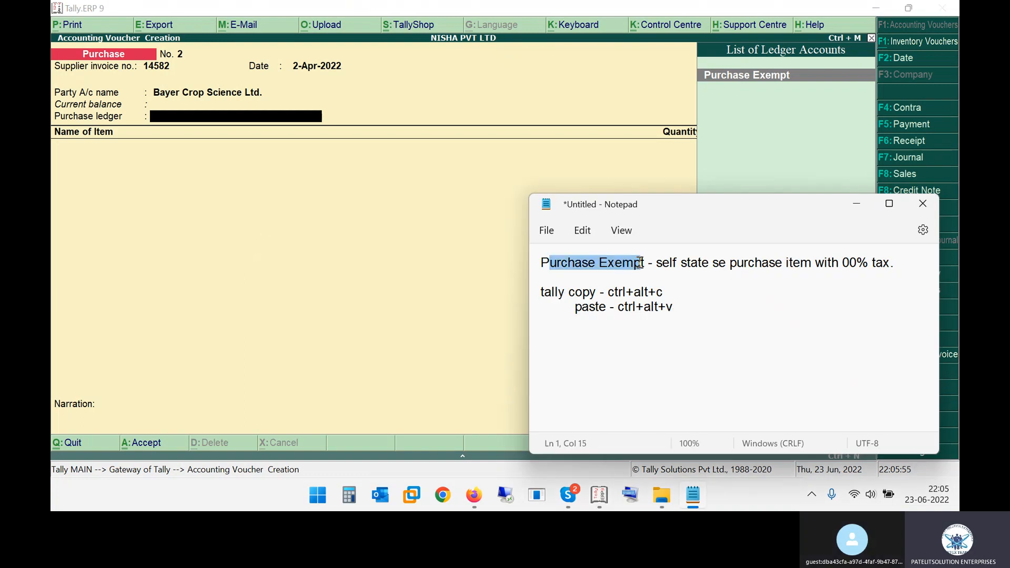
click(856, 204)
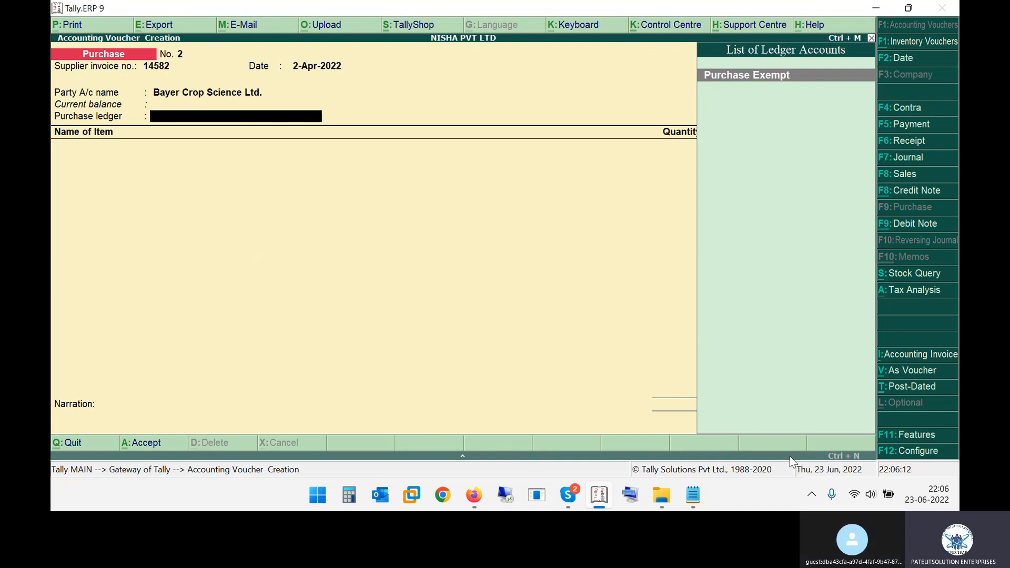
Launch a second Tally.ERP 9 window and skip the company login
right_click(605, 499)
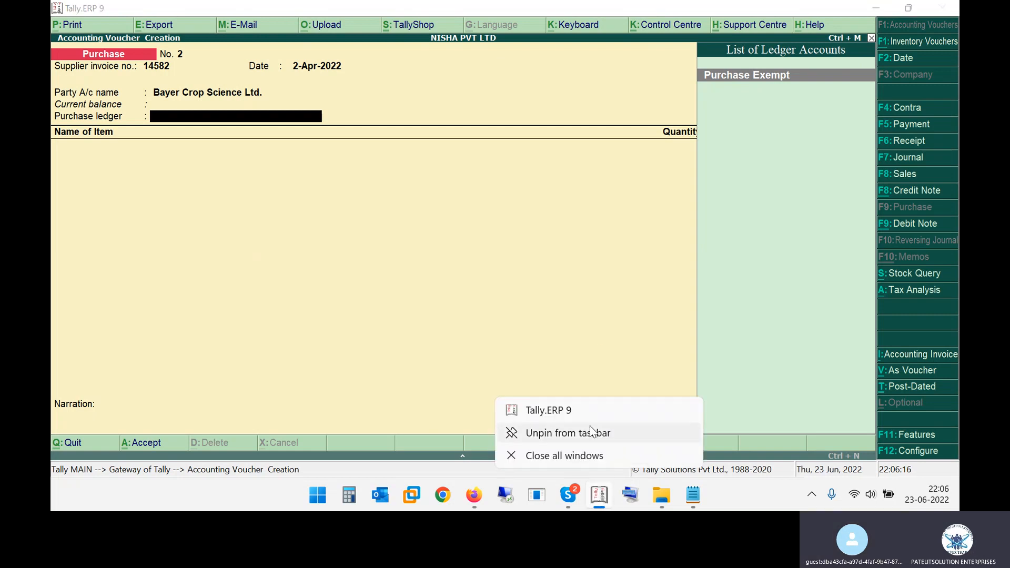
click(565, 410)
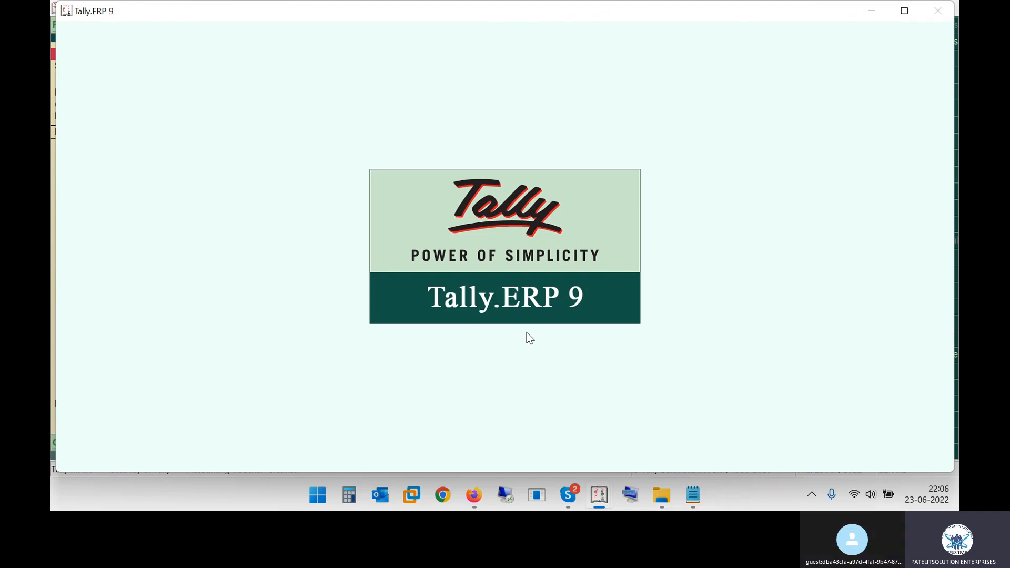
key(w)
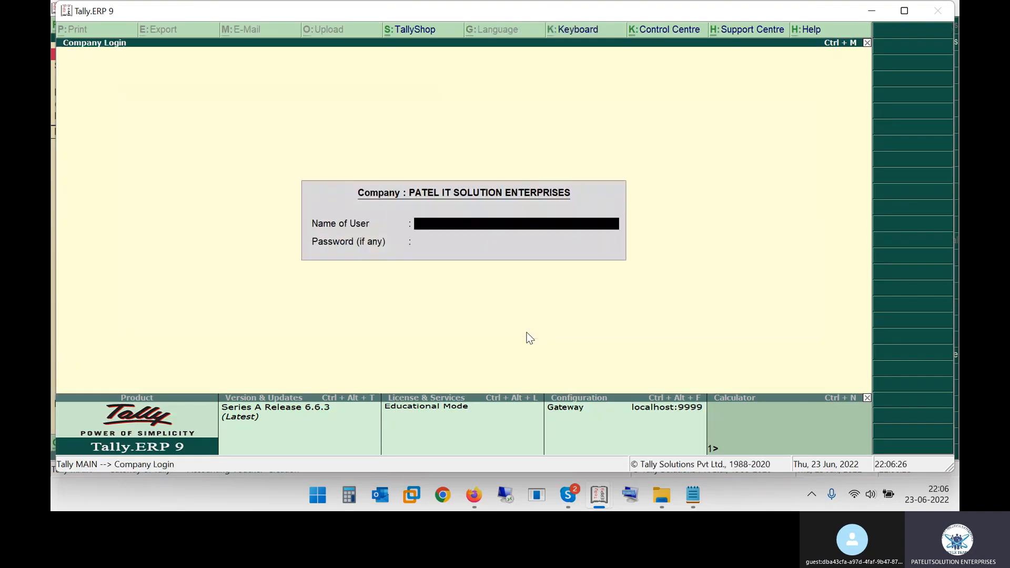
key(Escape)
Create a company named Test with state Madhya Pradesh, leaving the address and contact details blank and the other defaults unchanged
key(c)
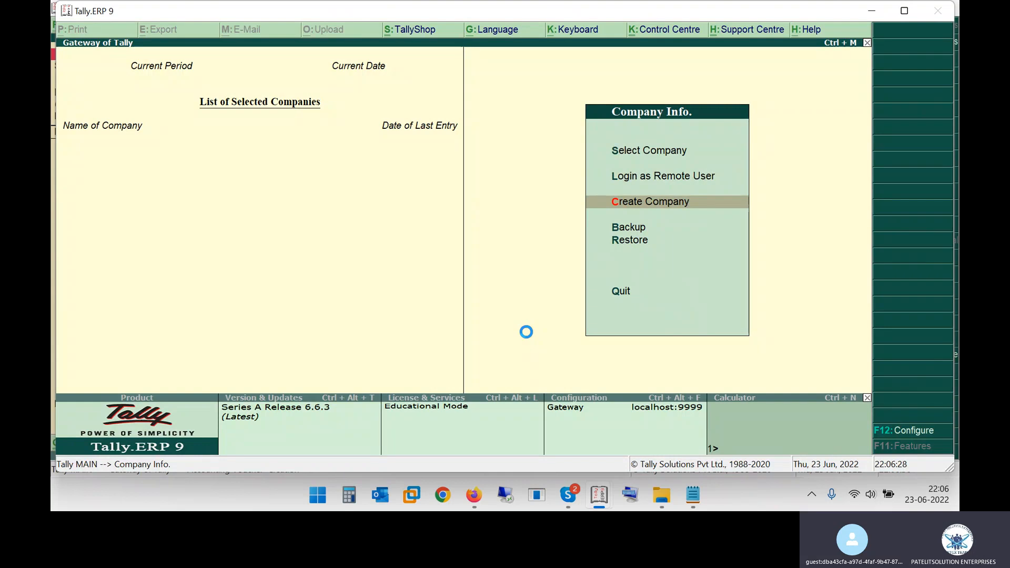
text(Test)
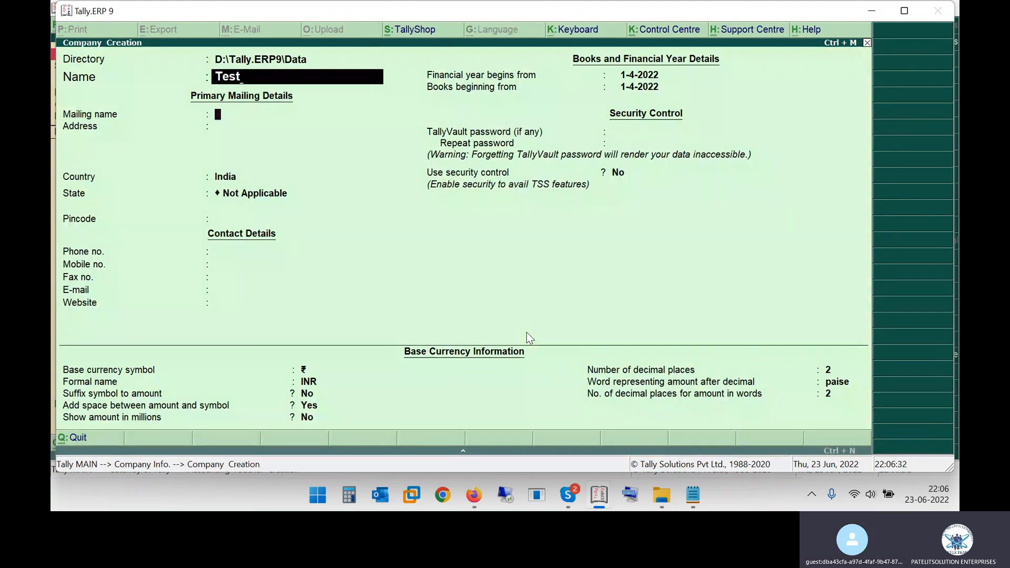
key(Return)
key(Return)
key(Return)
text(Mad)
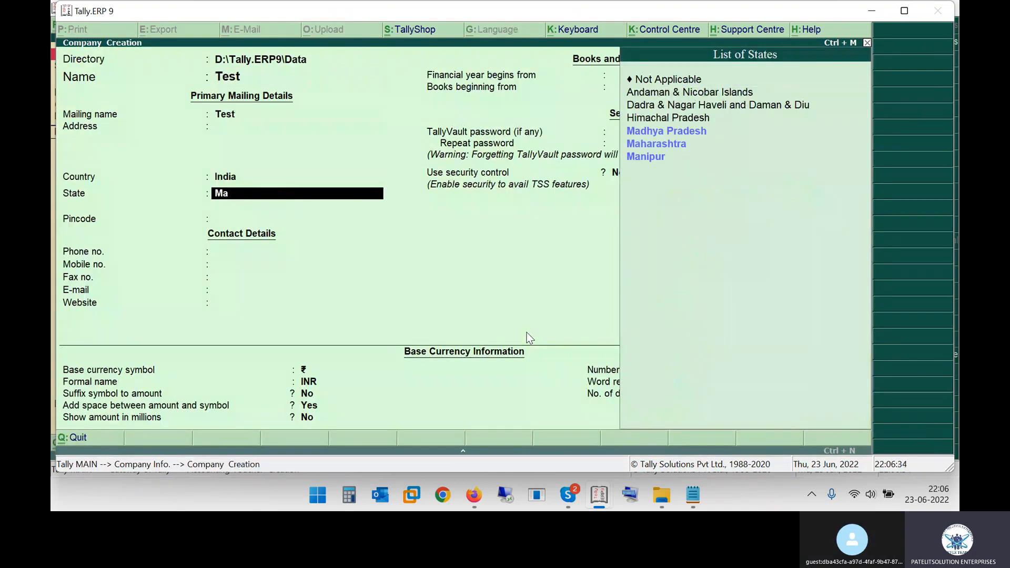
key(Return)
key(Return)
key(Return)
key(Return)
key(Return)
key(Return)
key(Return)
key(Return)
key(Return)
key(Return)
key(Return)
key(Return)
key(Return)
key(Return)
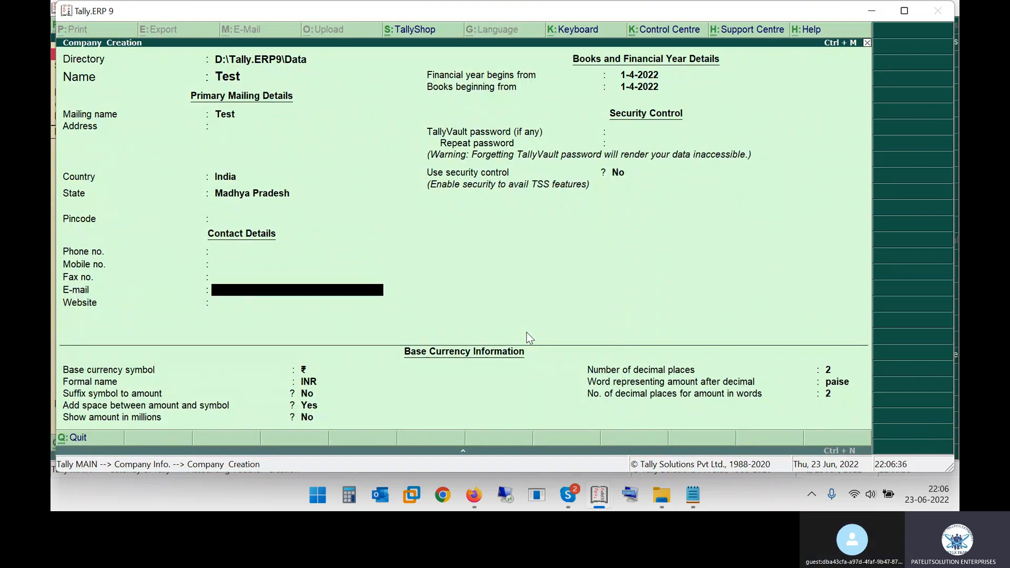
key(Return)
key(Return)
key(Return)
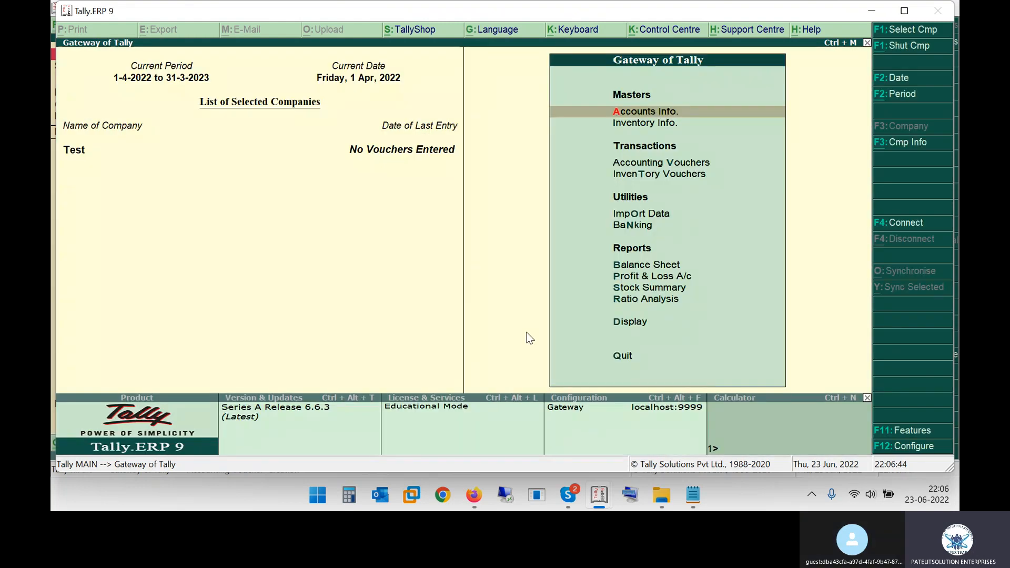
Open a purchase voucher in the Test company and set its date to 2-4-2022
key(Down)
key(Down)
key(Return)
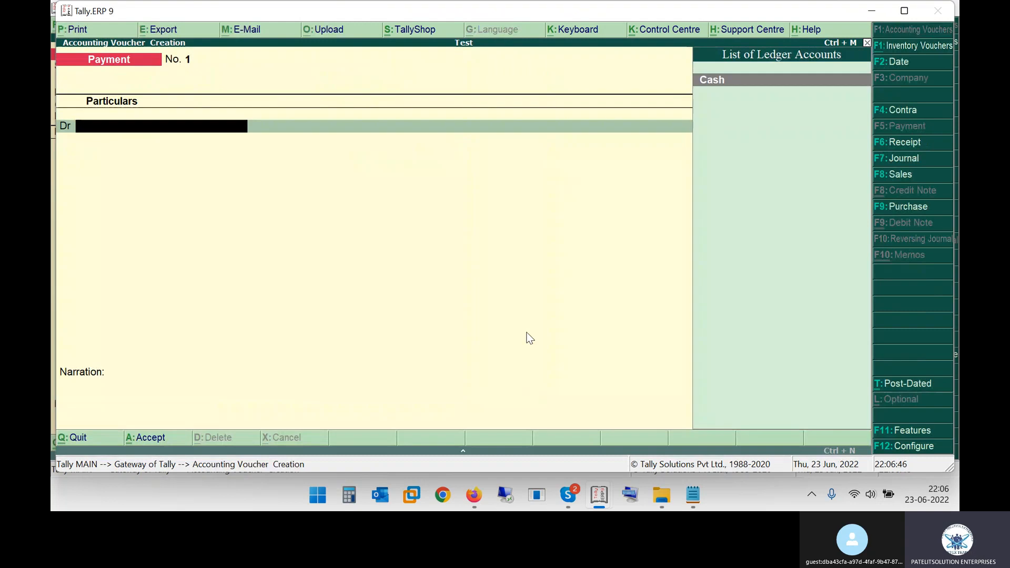
key(F9)
key(F2)
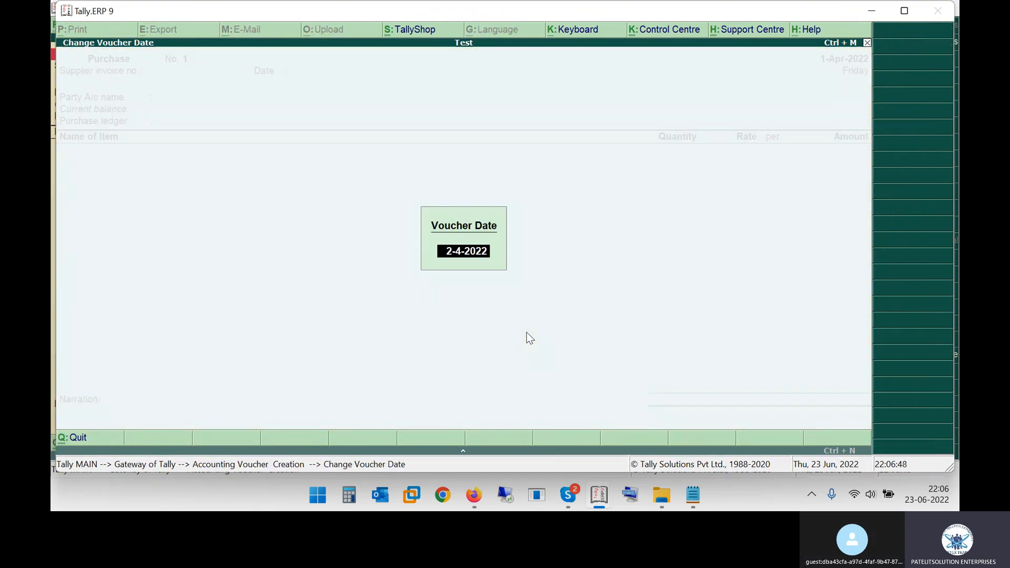
text(02-04)
key(Return)
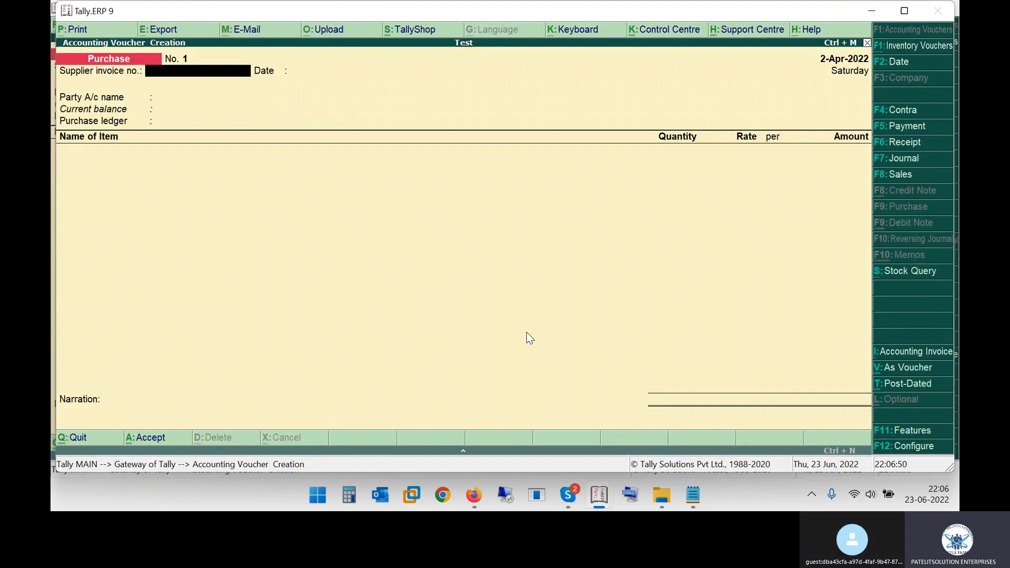
Check the second invoice in the PDF and enter supplier invoice number 14582 dated 2-Apr-2022 in the purchase voucher
key(alt+Tab)
key(alt+Tab)
key(alt+Tab)
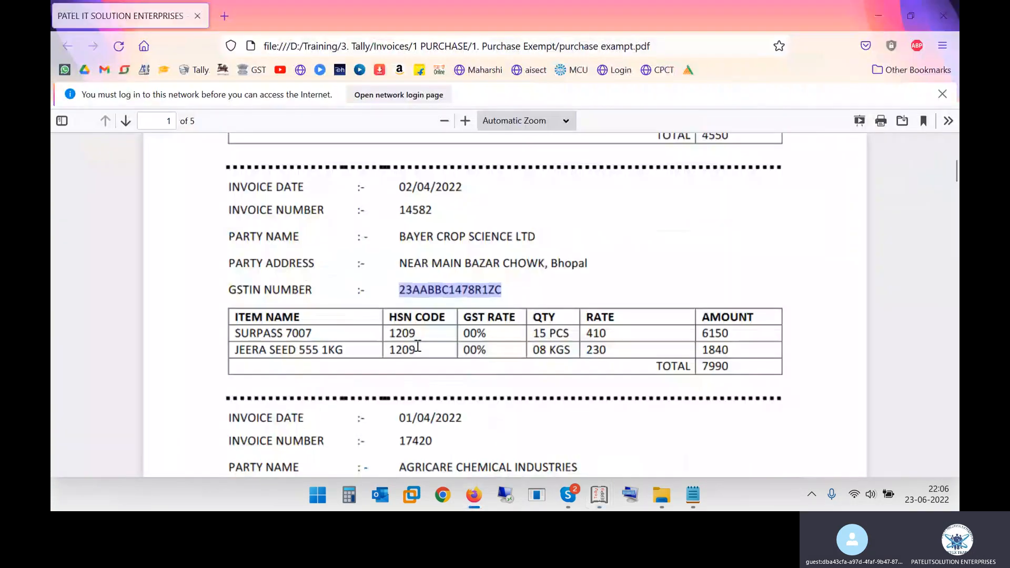
key(alt+Tab)
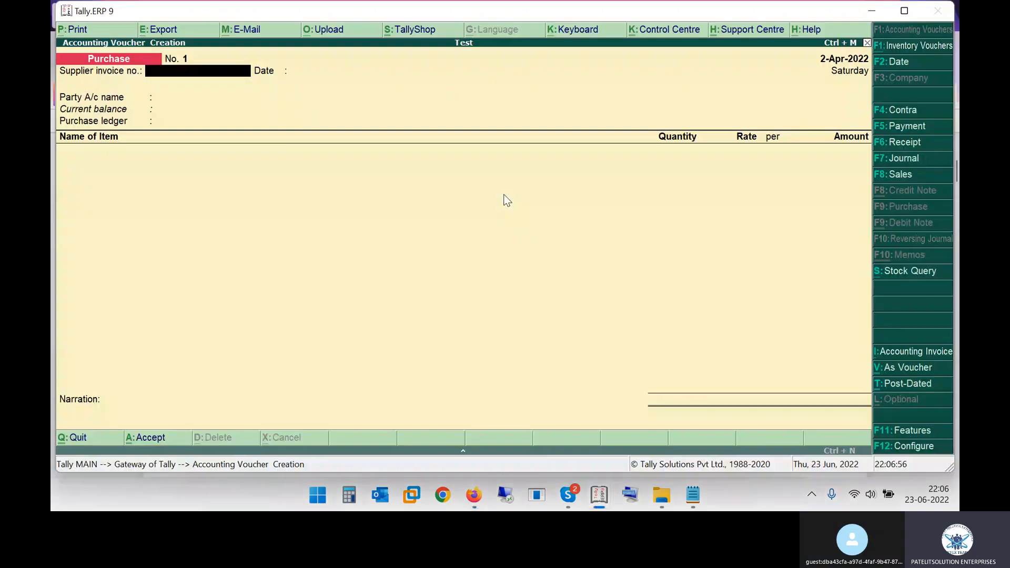
text(14582)
key(Return)
key(Return)
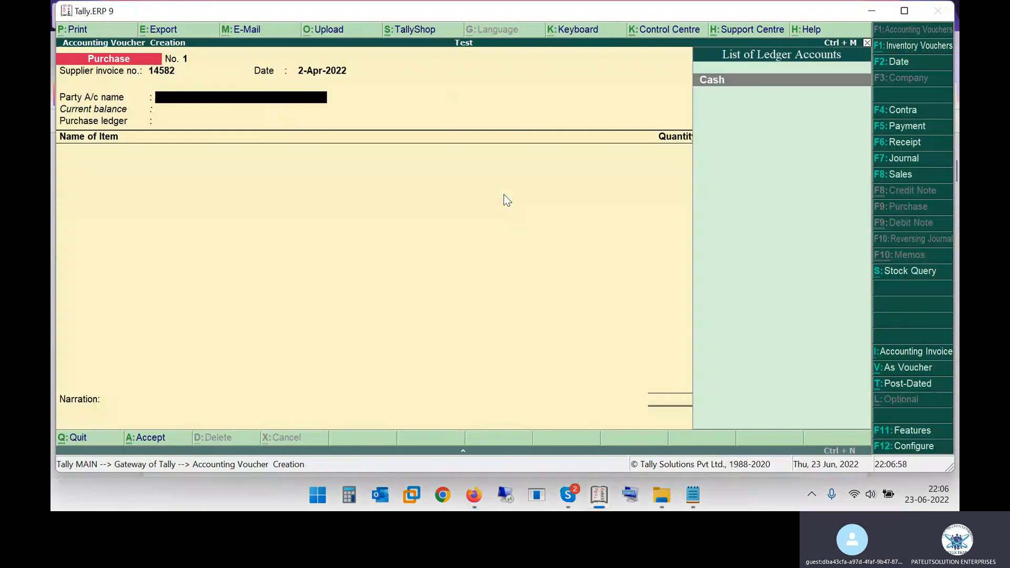
Copy the party name from the PDF and start a new ledger BAYER CROP SCIENCE LTD under Sundry Creditors
key(alt+Tab)
drag(399, 236, 546, 239)
key(ctrl+c)
key(alt+Tab)
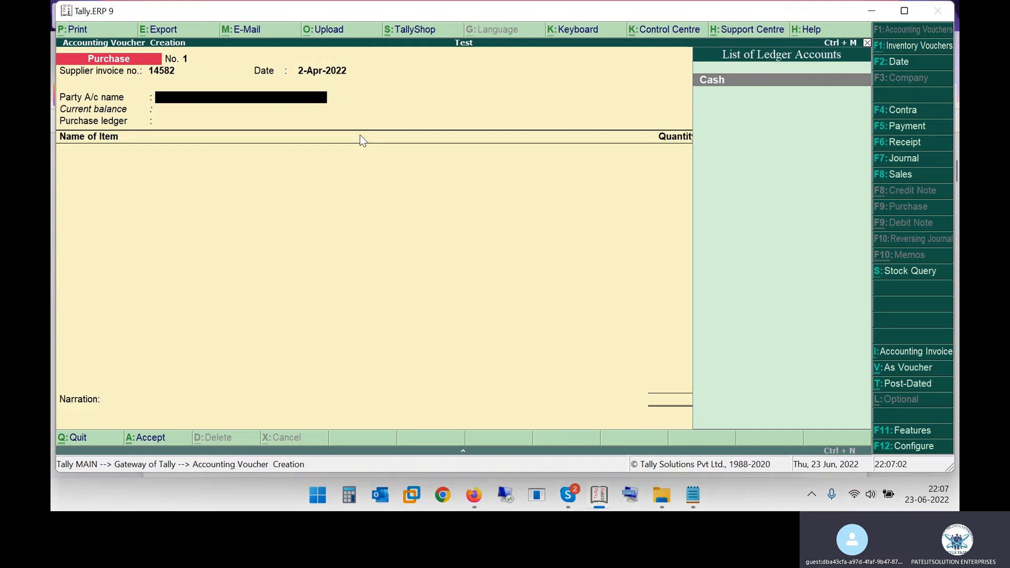
key(ctrl+v)
key(alt+c)
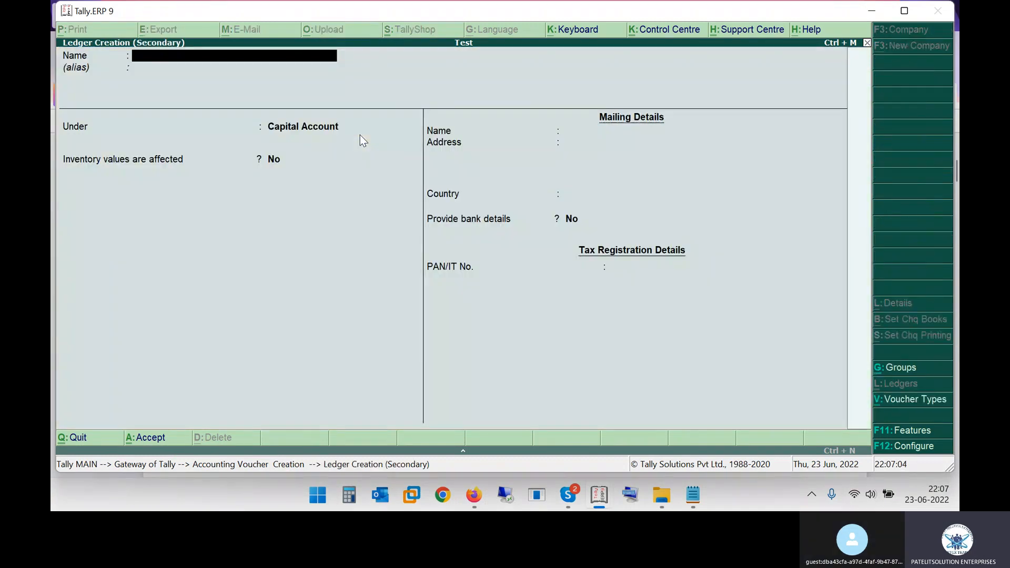
key(Return)
key(Return)
text(Sun)
key(Return)
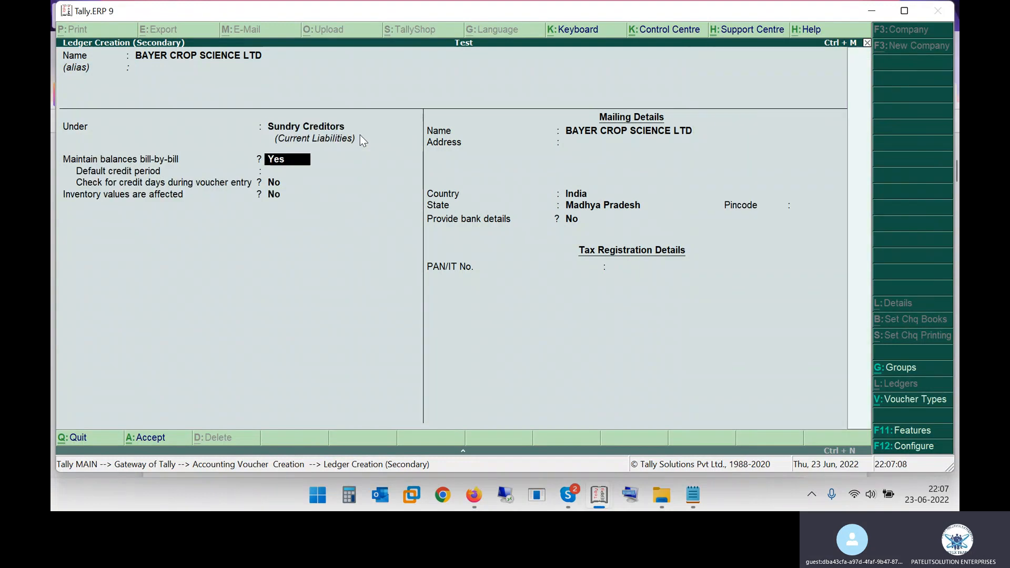
key(n)
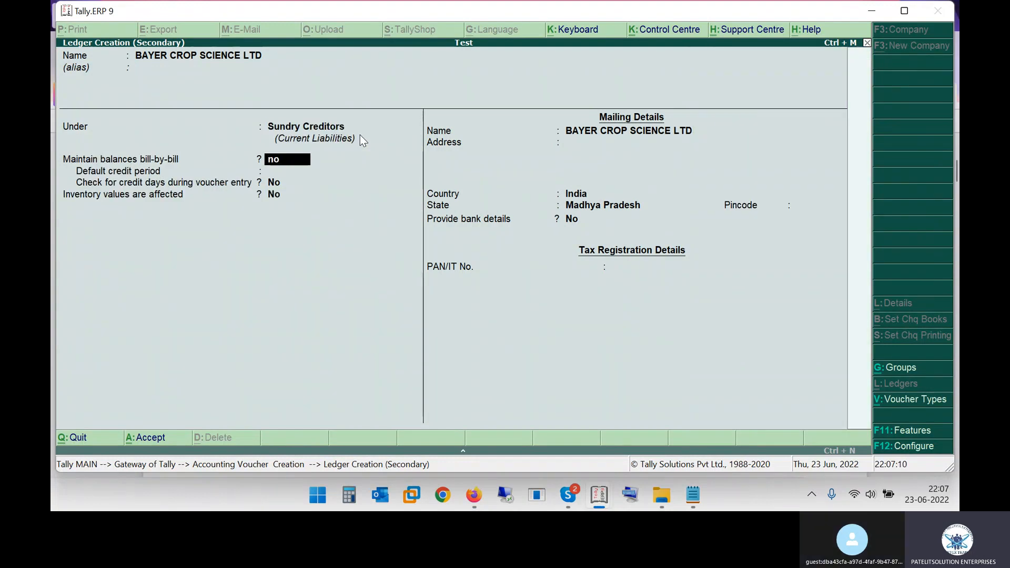
key(Return)
key(Return)
key(Return)
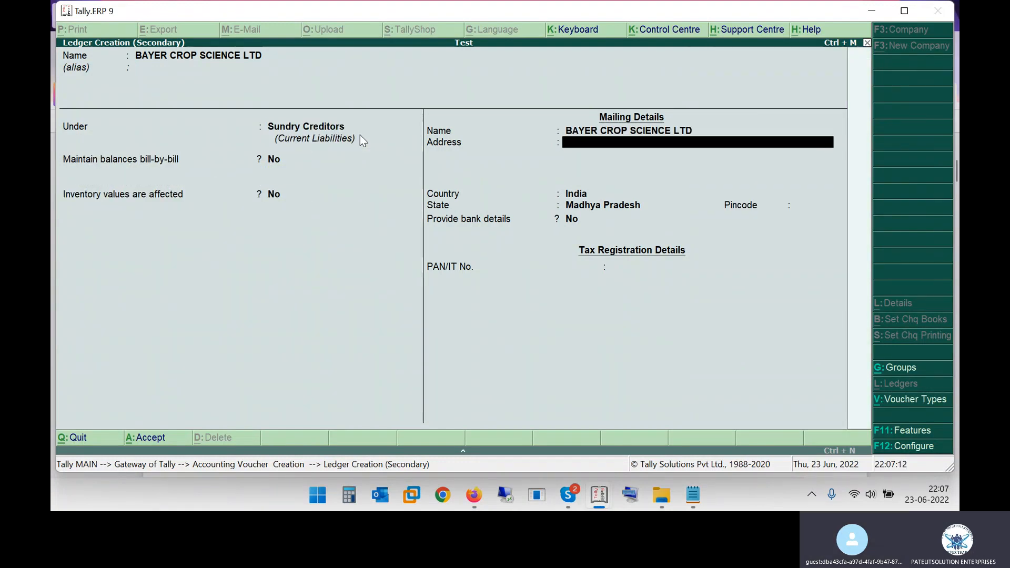
key(Return)
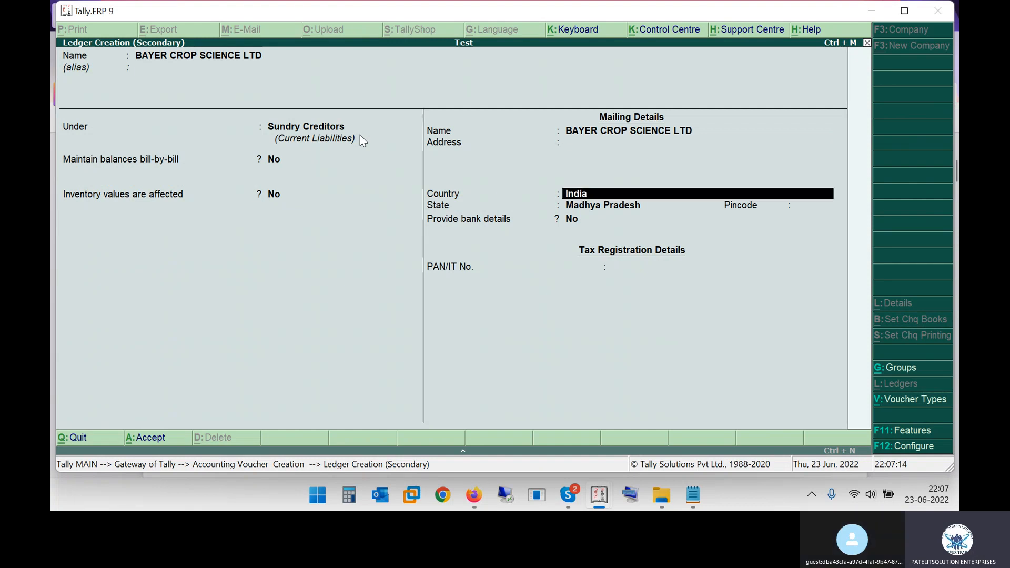
key(Return)
key(Return)
key(Return)
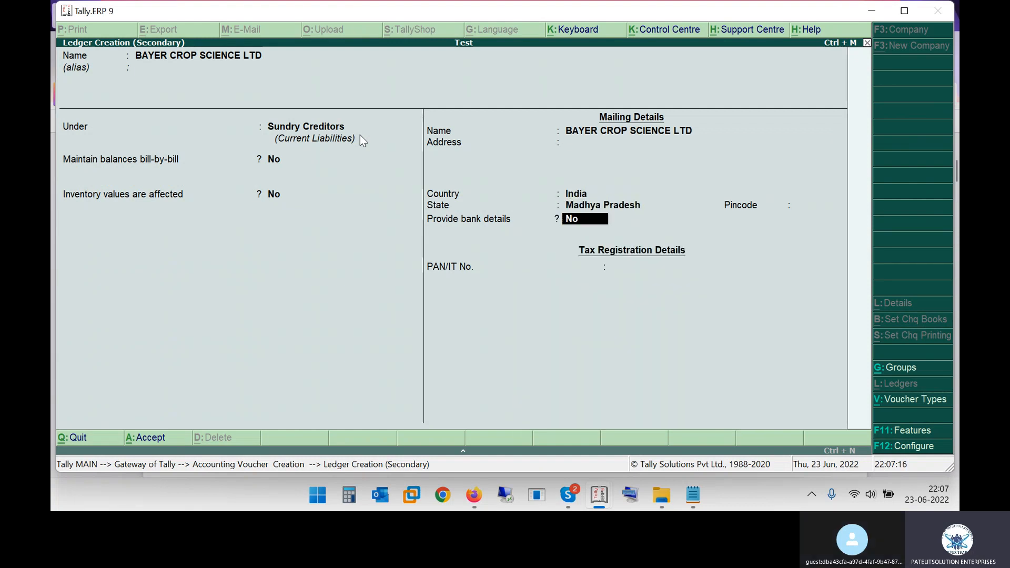
key(Return)
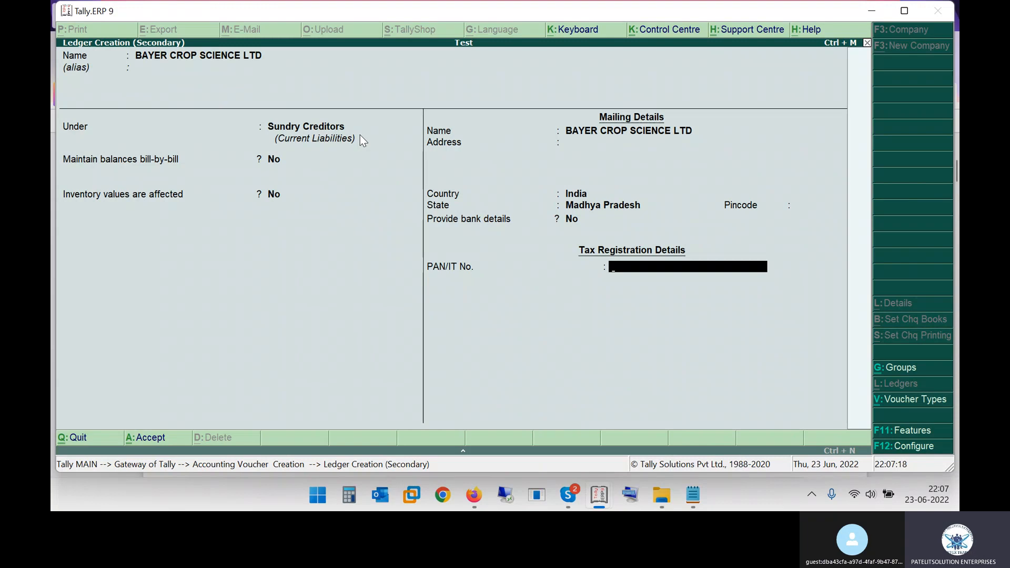
key(Escape)
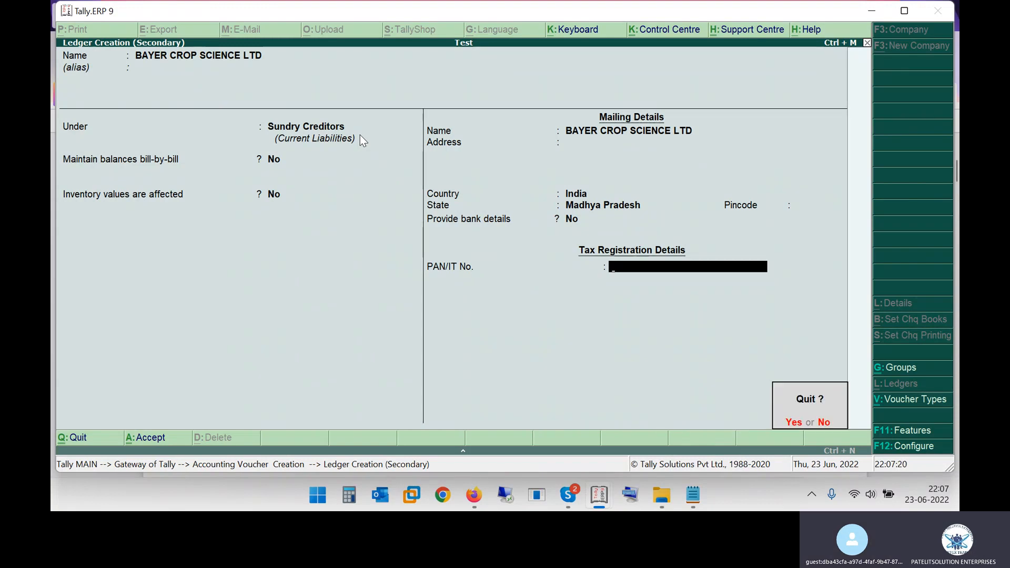
key(y)
key(Escape)
key(y)
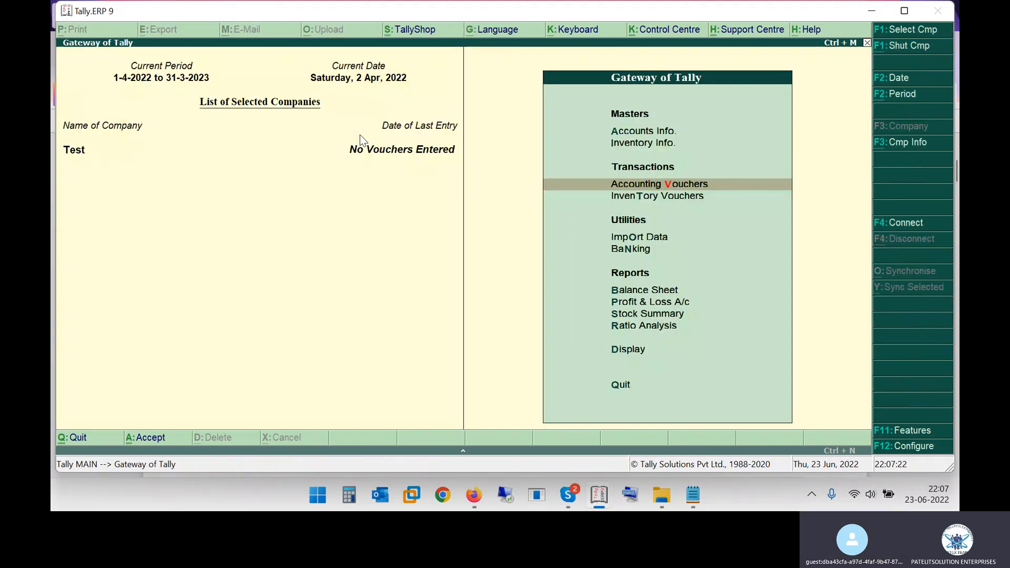
Enable Goods and Services Tax for the Test company and open its GST details
key(F11)
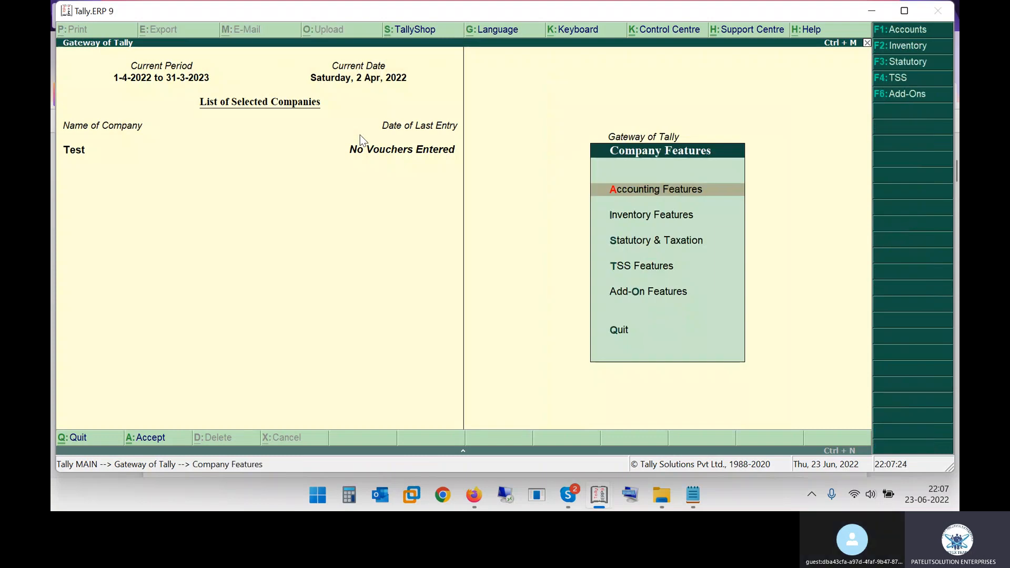
key(F3)
text(y)
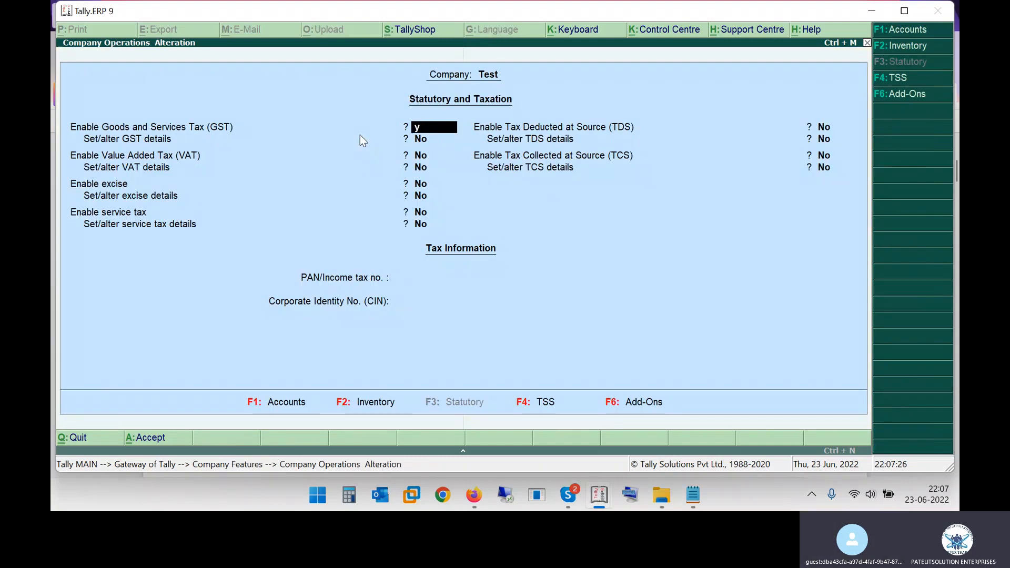
key(Return)
text(t)
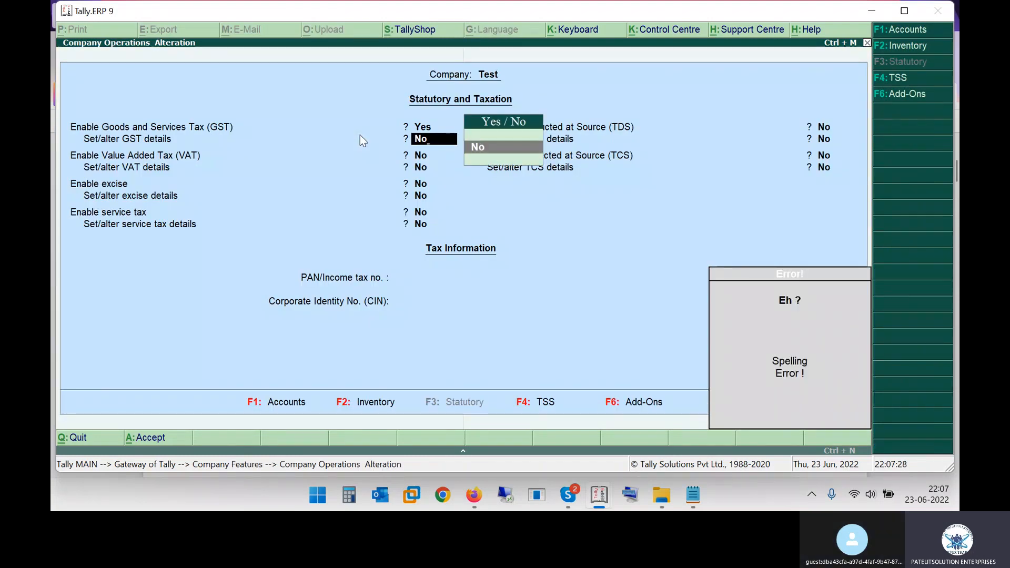
text(y)
key(Return)
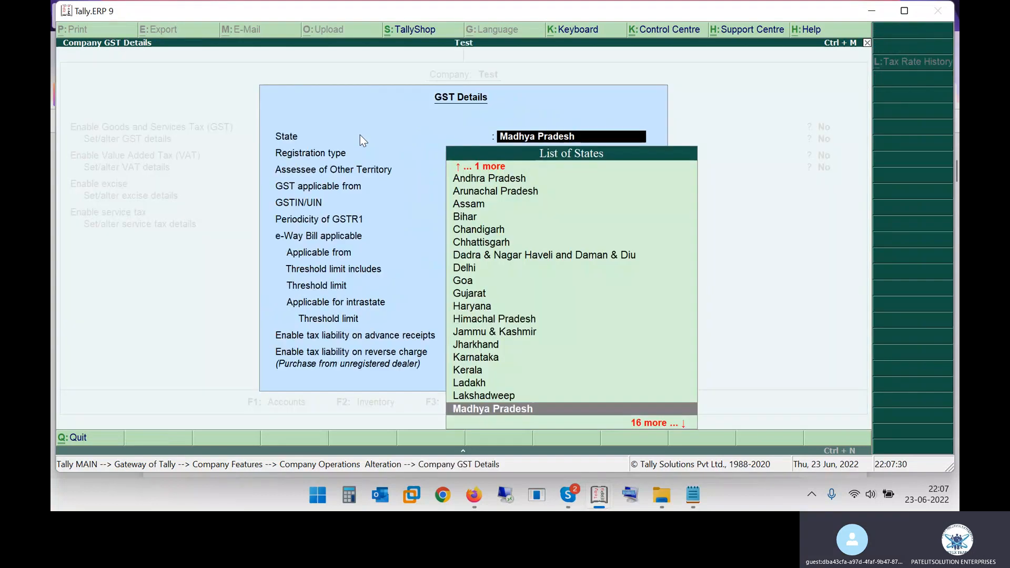
Enter the company's GSTIN with Madhya Pradesh, Regular registration and Monthly GSTR1 periodicity, keep the other defaults, and save the statutory features
key(Return)
key(Return)
key(Return)
key(Return)
text(23ABCDEFGH12ZE)
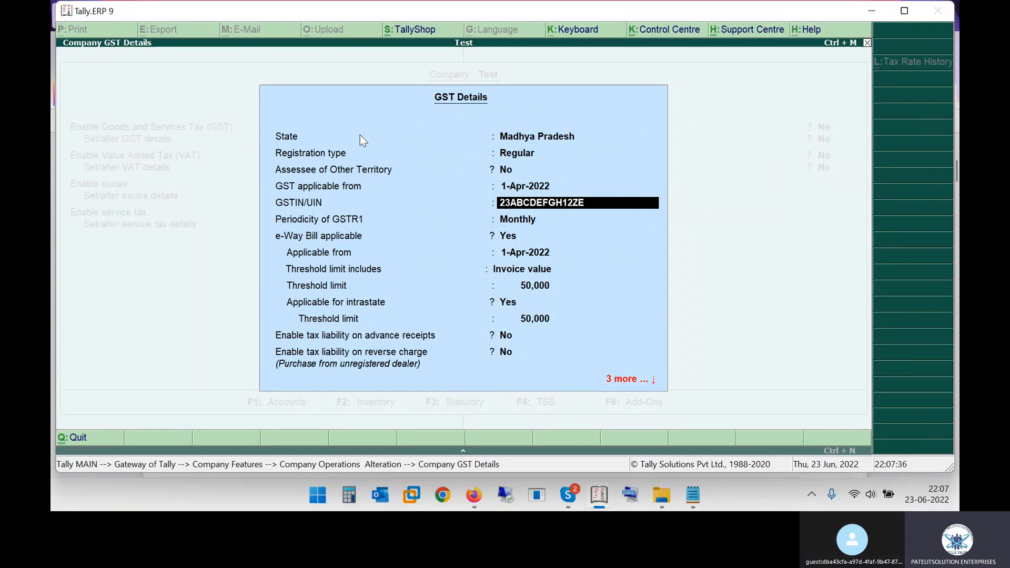
text(1)
key(Return)
key(Return)
key(Return)
key(Return)
key(Return)
key(Return)
key(Return)
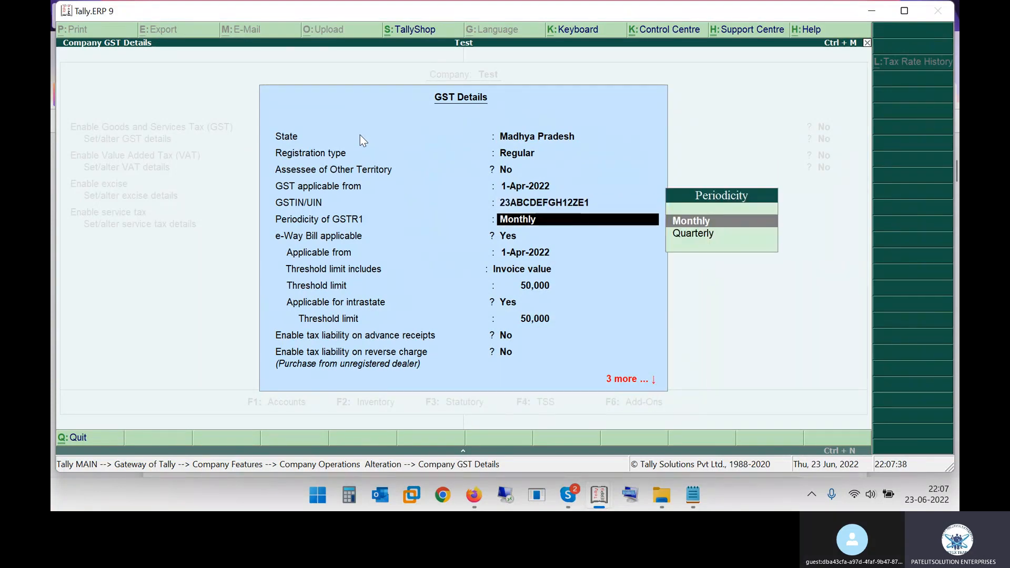
key(Return)
key(Return)
key(Return)
key(Return)
key(Return)
key(Return)
key(Return)
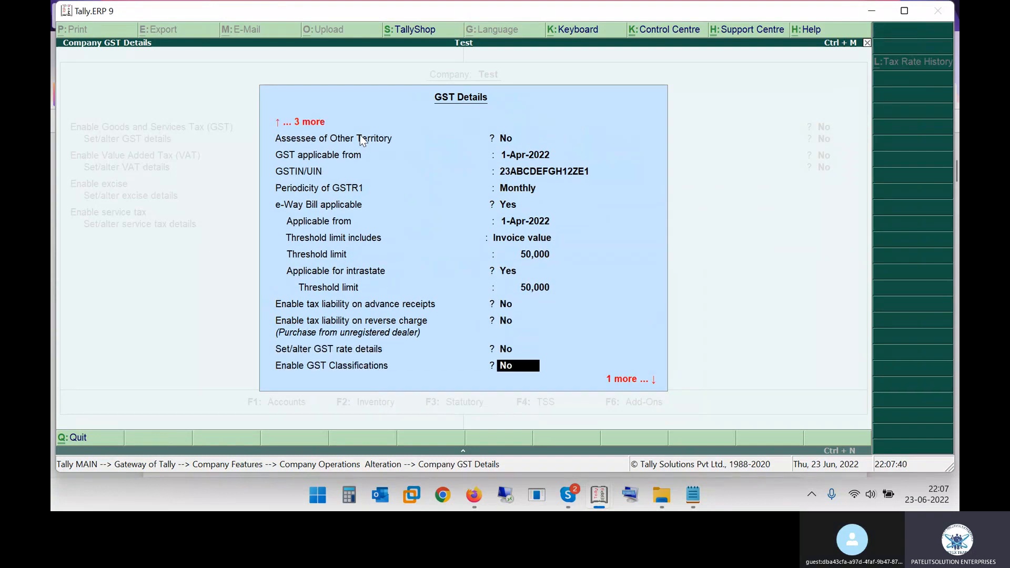
key(Return)
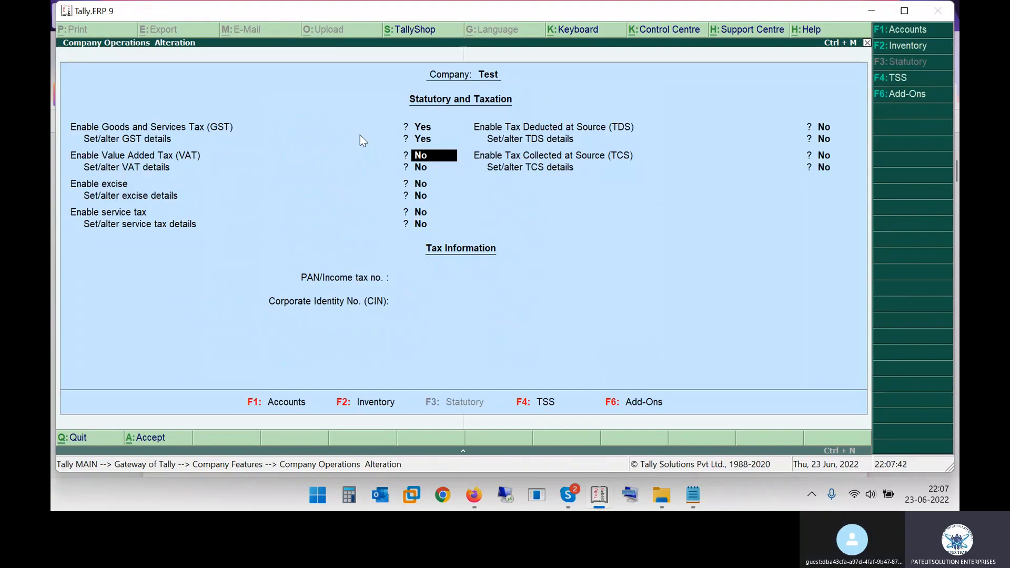
key(ctrl+a)
key(Escape)
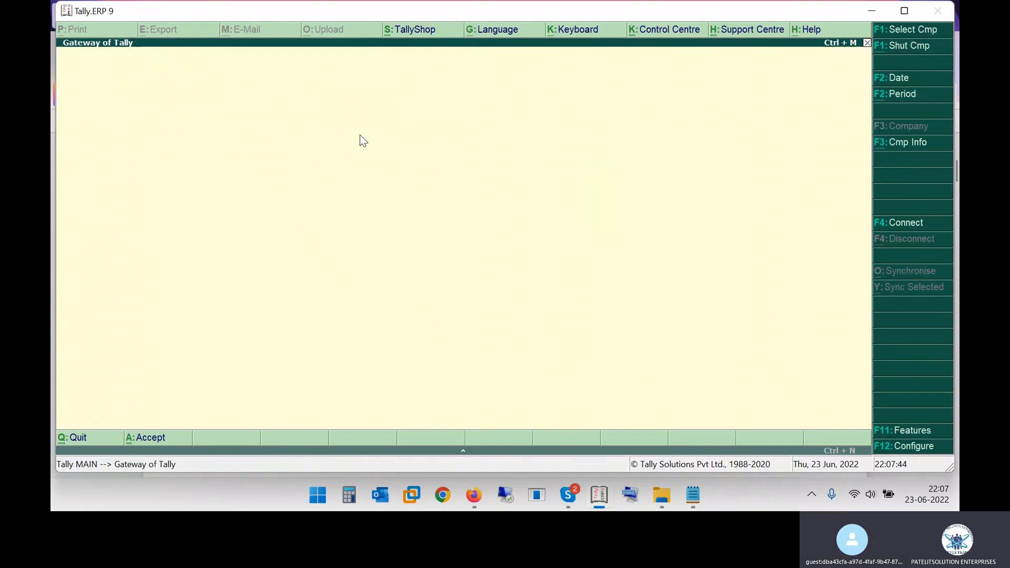
Quit and restart Tally.ERP 9 in Educational Mode, and load the Test company
key(Escape)
key(alt+Tab)
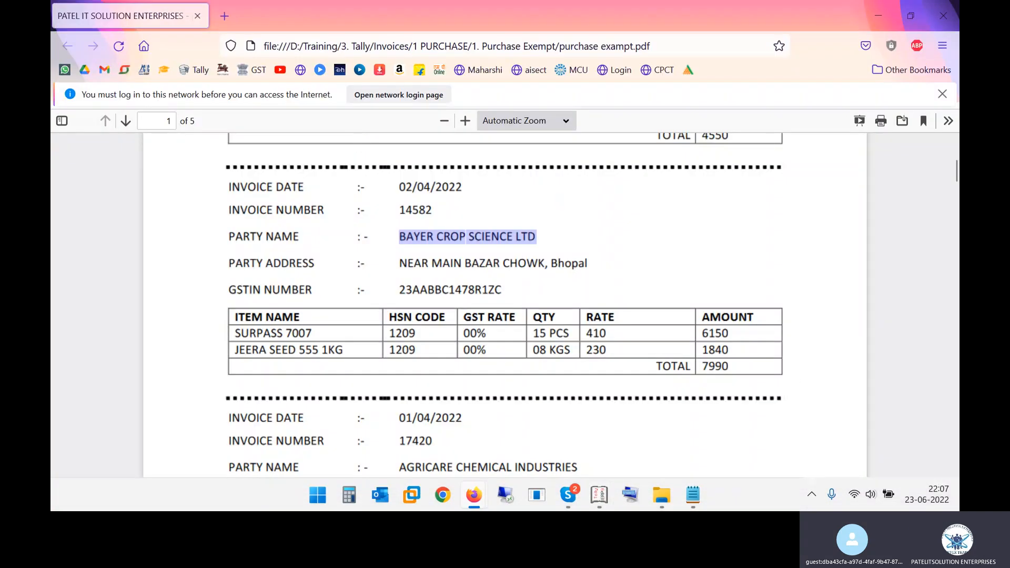
right_click(599, 496)
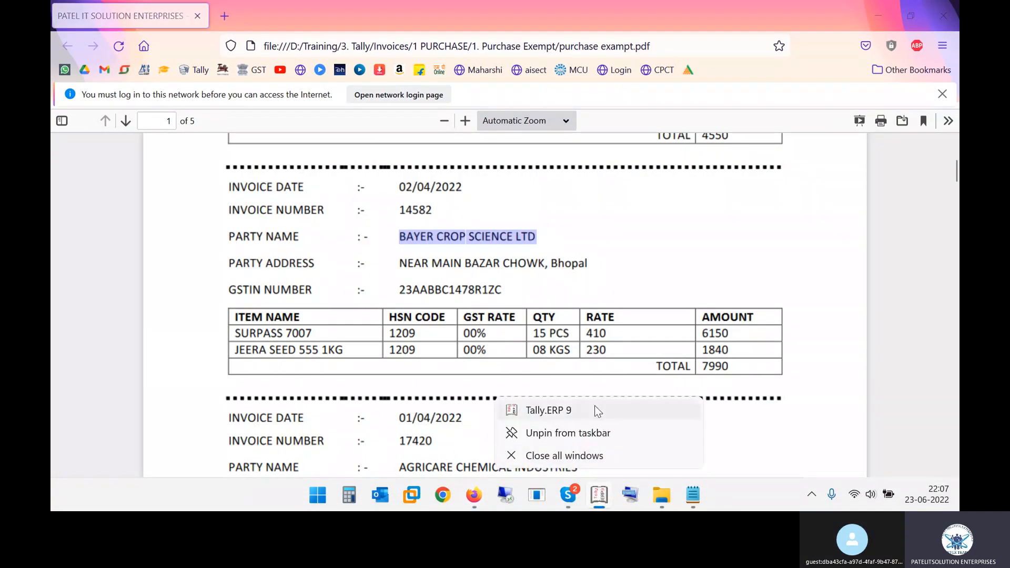
click(597, 409)
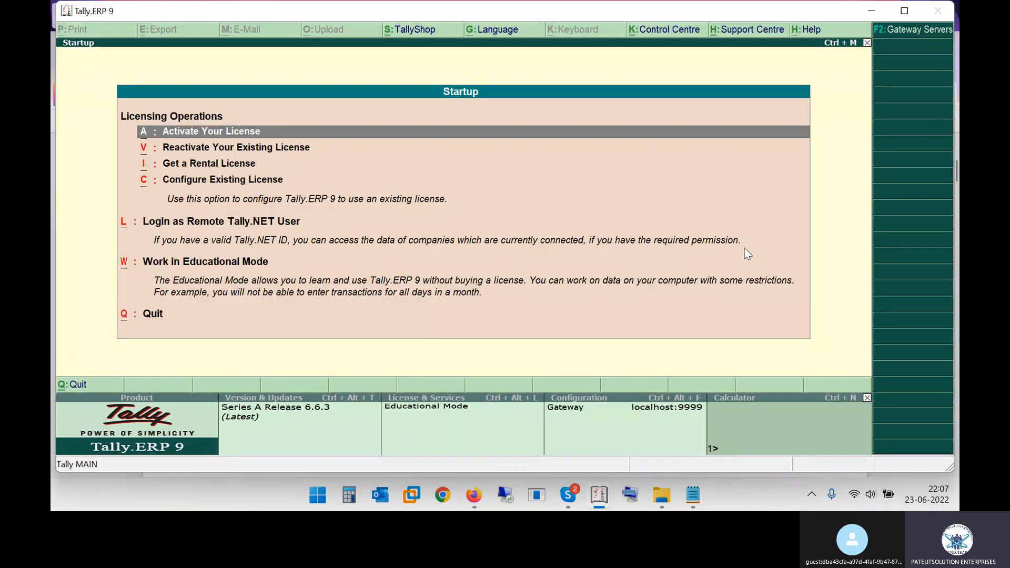
key(w)
key(Escape)
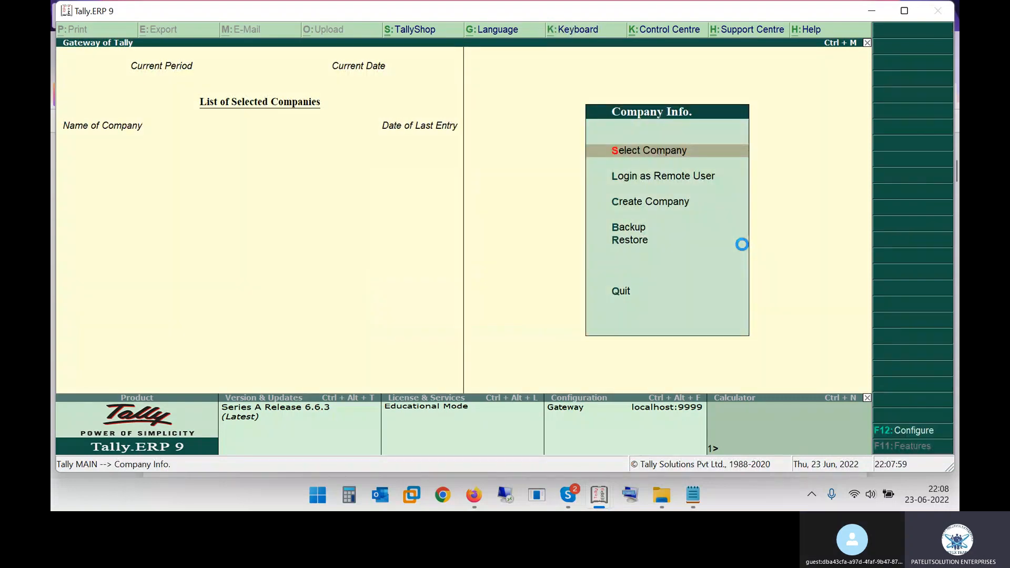
key(Return)
text(Te)
key(Return)
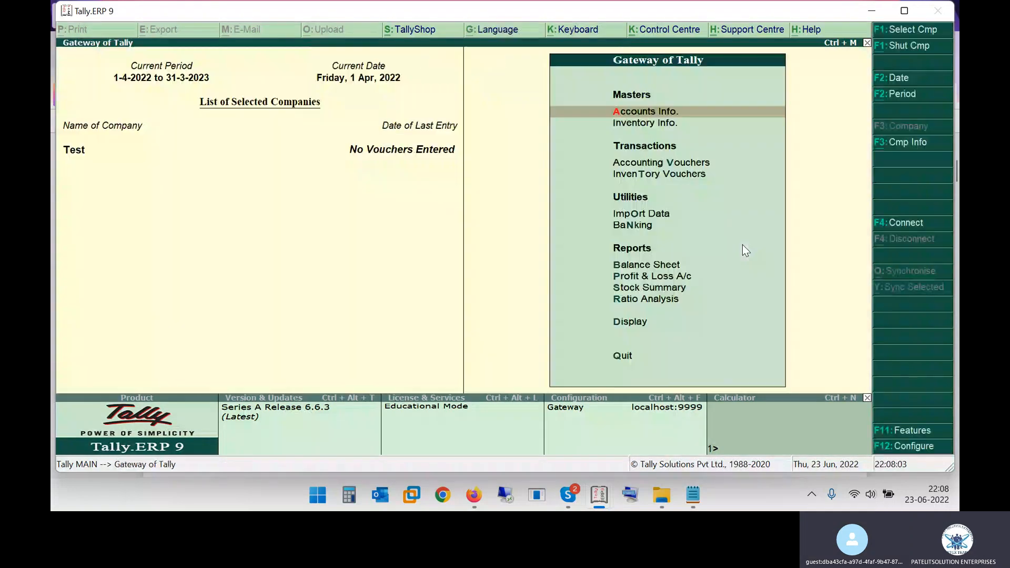
Open a new purchase voucher in the Test company and set the voucher date to 02-04
key(v)
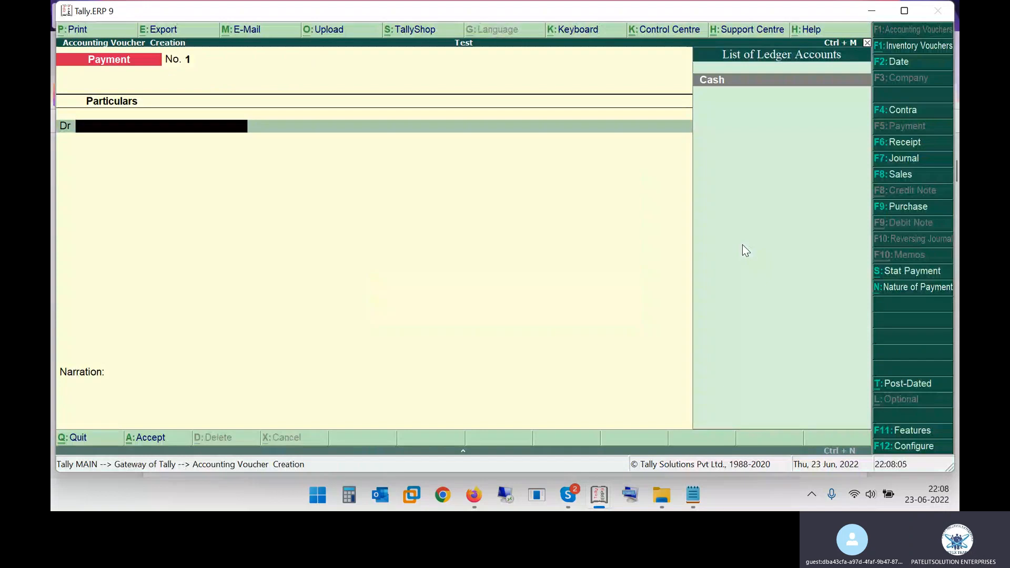
key(F9)
key(F2)
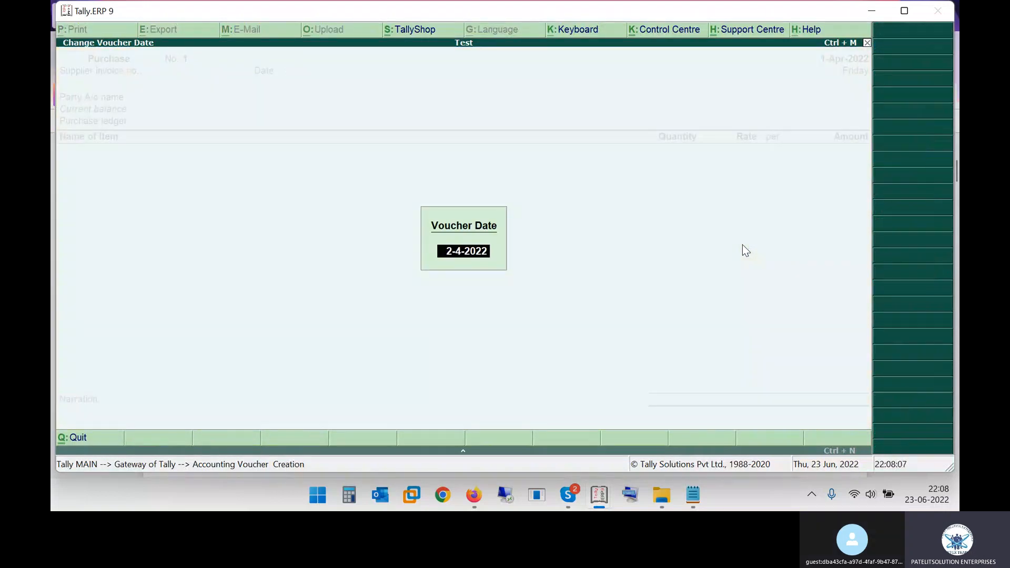
key(alt+Tab)
Enter supplier invoice number 14582 dated 2-Apr-2022, checking it against the second invoice in the PDF
key(alt+Tab)
text(02-04)
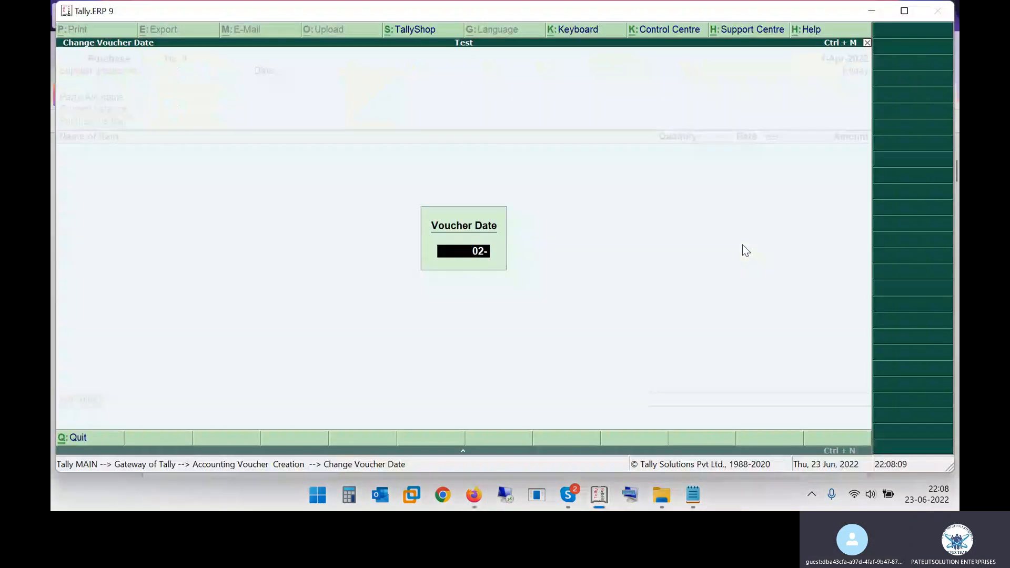
key(Return)
key(alt+Tab)
key(alt+Tab)
text(14582)
key(Return)
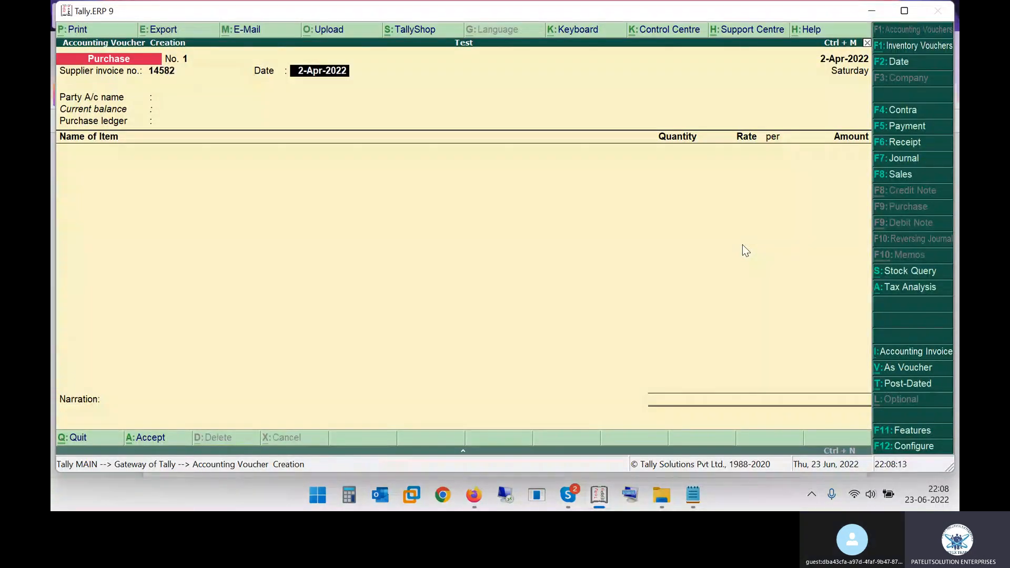
key(Return)
Copy the party name from the second invoice and start a party ledger BAYER CROP SCIENCE LTD under Sundry Creditors
key(alt+Tab)
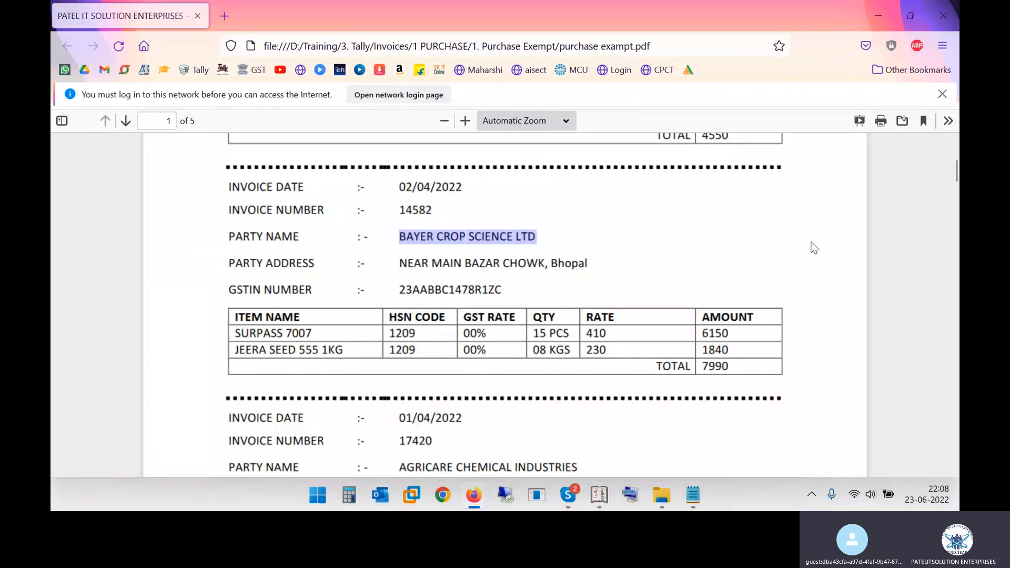
right_click(448, 238)
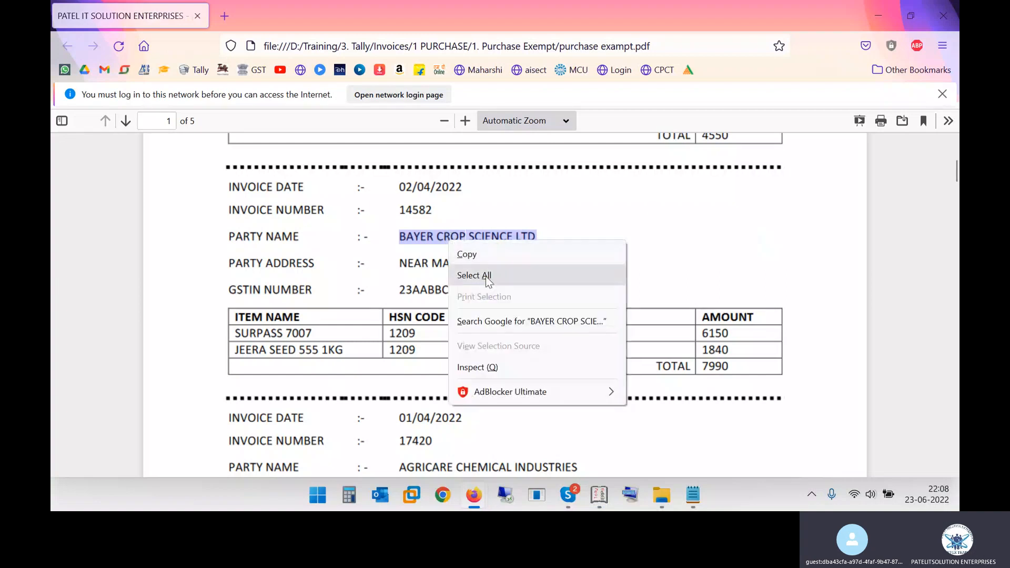
click(506, 251)
key(alt+Tab)
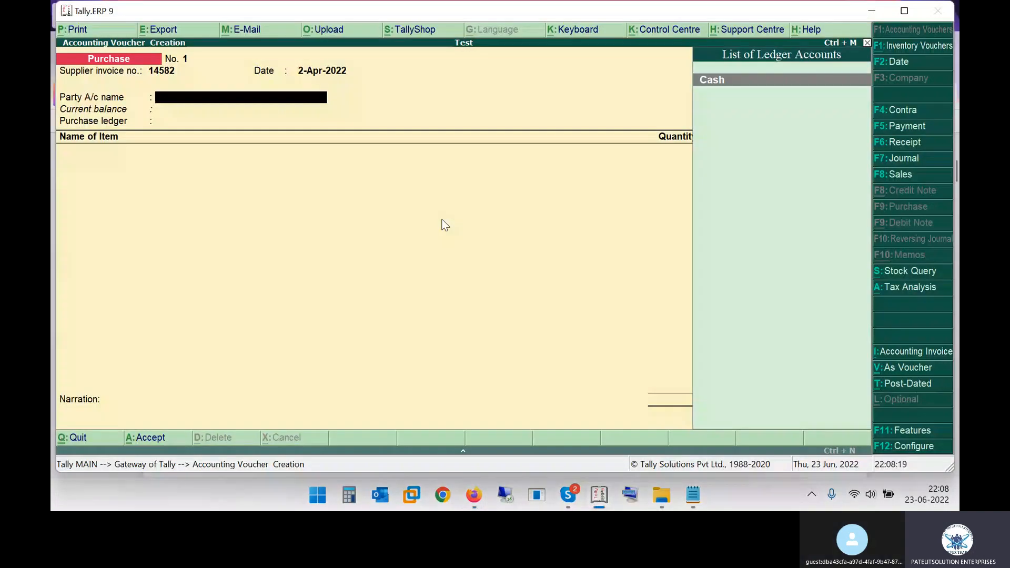
key(ctrl+v)
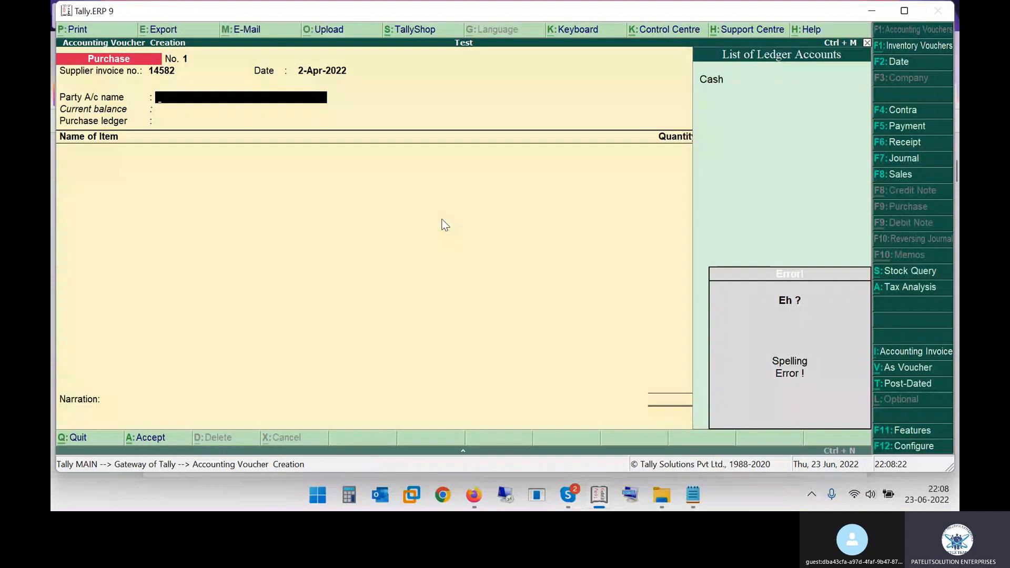
key(Escape)
key(alt+c)
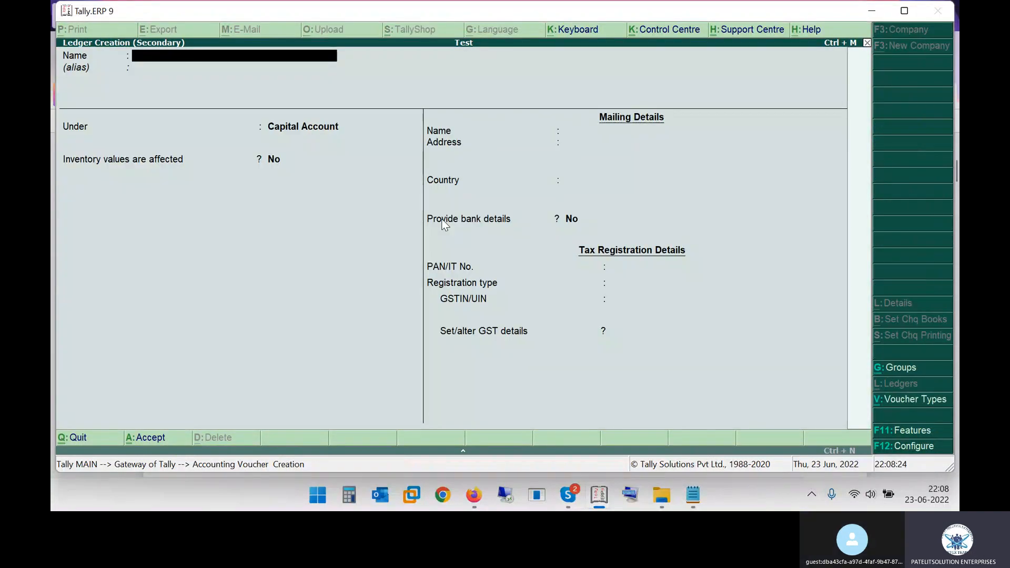
key(ctrl+v)
key(Return)
key(Return)
text(Sun)
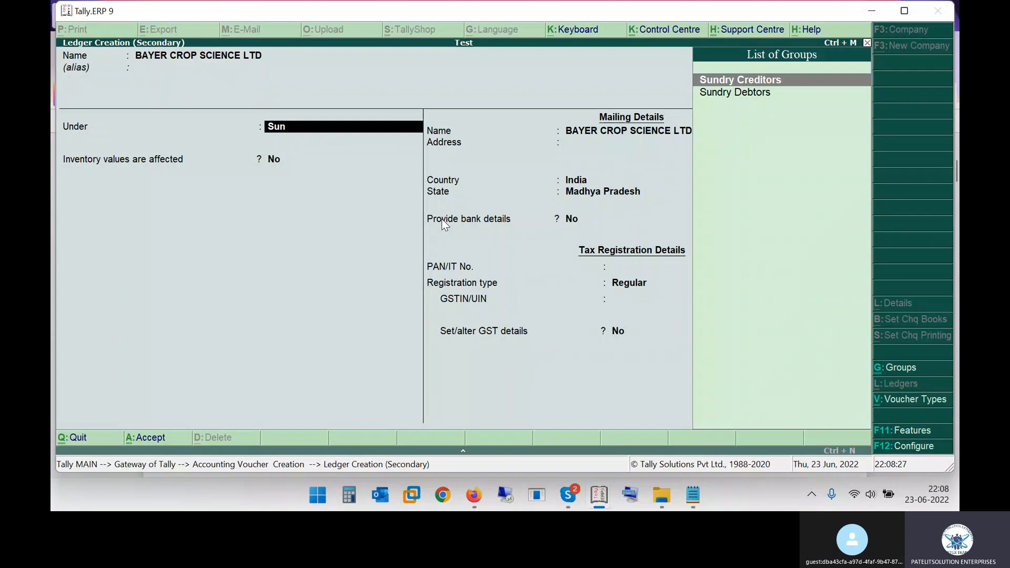
key(Return)
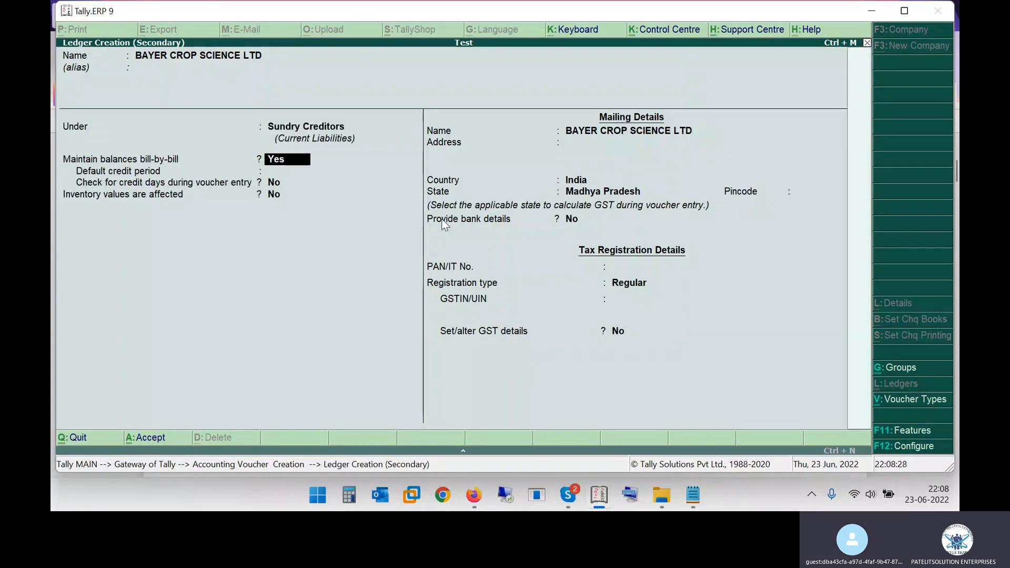
Set the supplier ledger's bill-by-bill balances to No and accept the default inventory setting and mailing name
key(n)
key(Return)
key(Return)
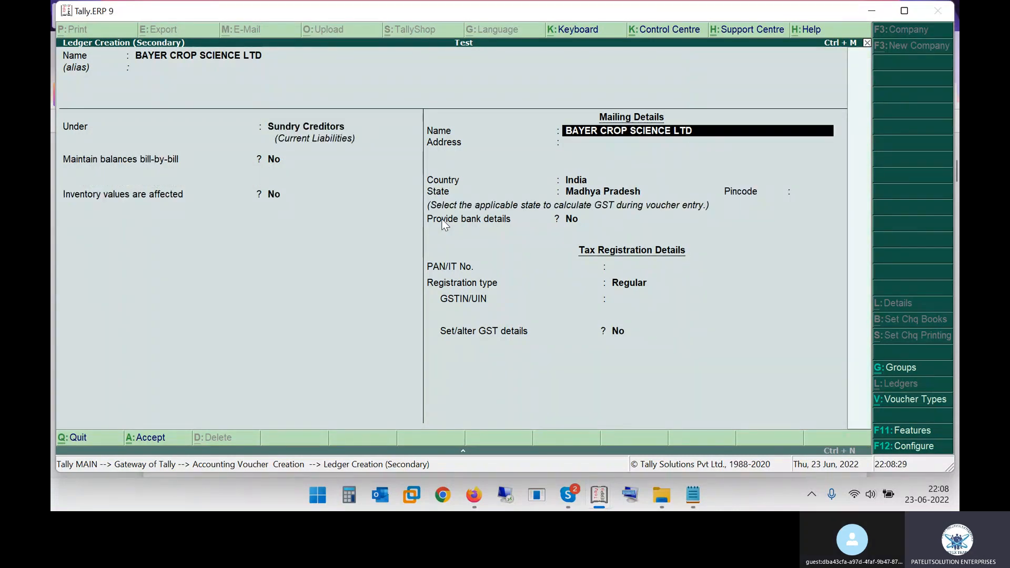
key(Return)
Copy the party address from the second invoice into the supplier ledger's mailing details, keeping country India and state Madhya Pradesh
key(alt+Tab)
drag(399, 263, 588, 259)
click(509, 263)
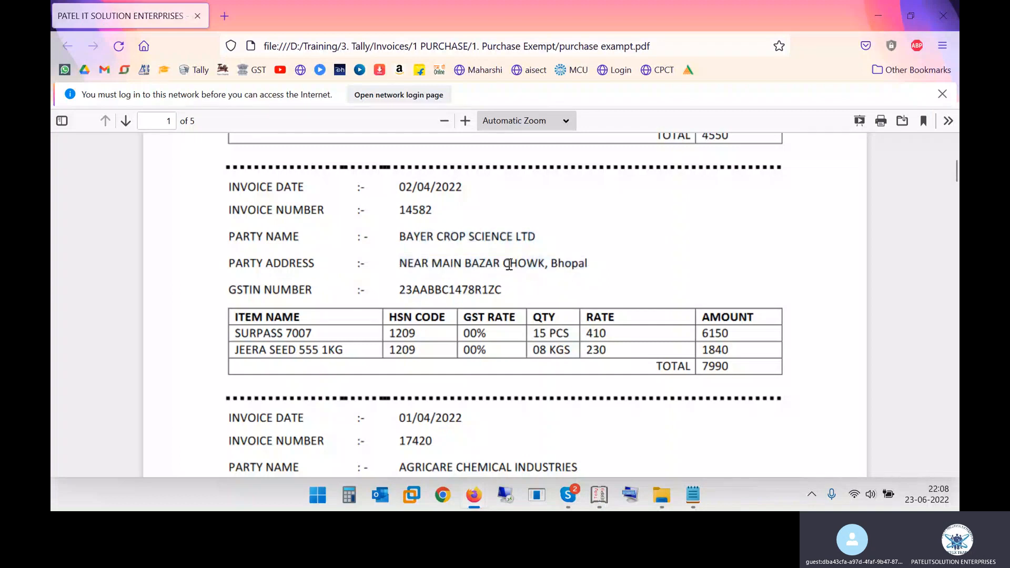
drag(399, 264, 590, 266)
key(ctrl+c)
key(alt+Tab)
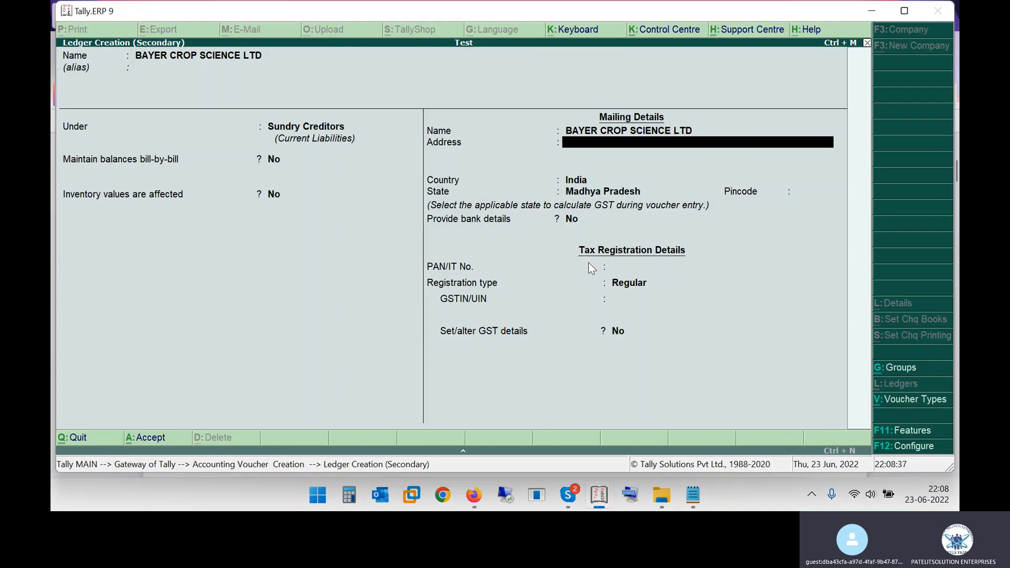
key(ctrl+alt+v)
key(Return)
key(Return)
key(Return)
key(Return)
key(Return)
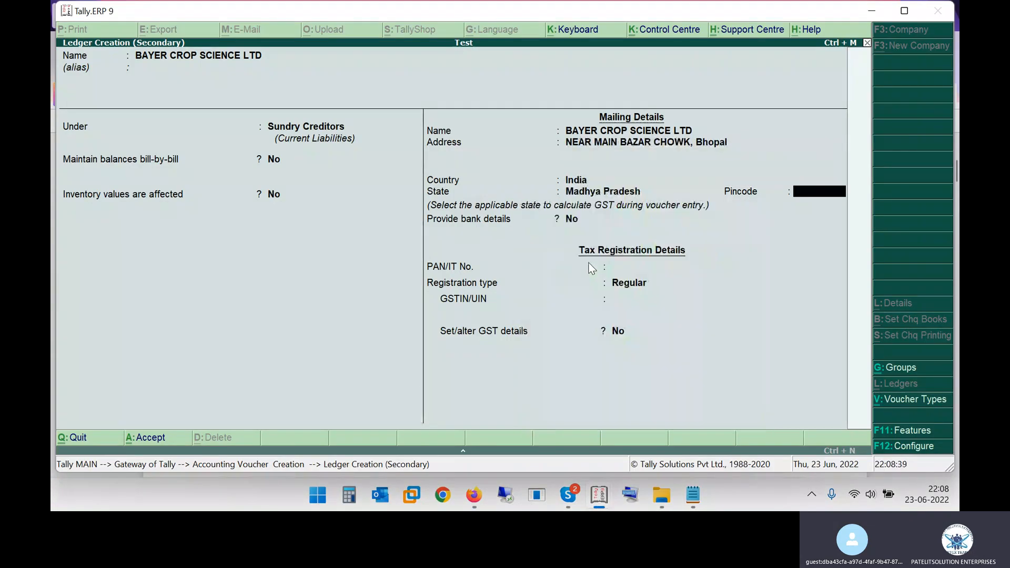
Copy the supplier's GSTIN from the second invoice into the tax registration details and save the ledger
key(Return)
key(alt+Tab)
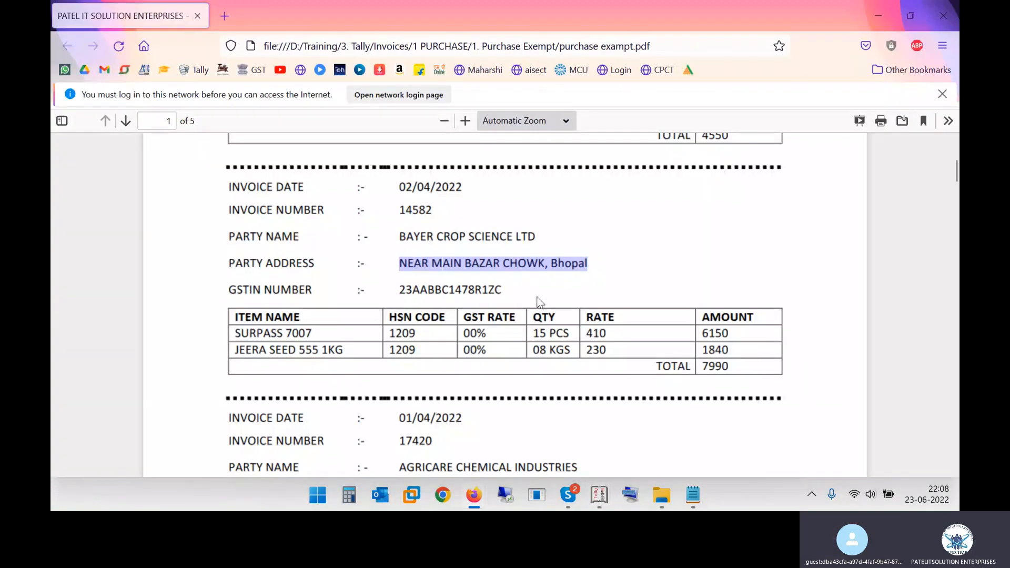
drag(400, 290, 503, 289)
key(ctrl+c)
key(alt+Tab)
key(ctrl+alt+v)
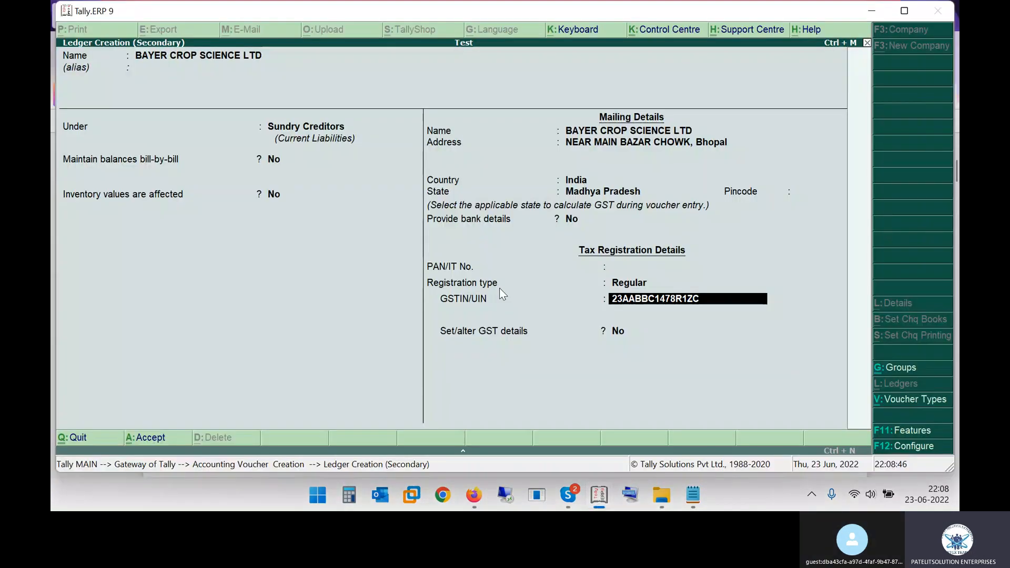
key(Return)
key(Return)
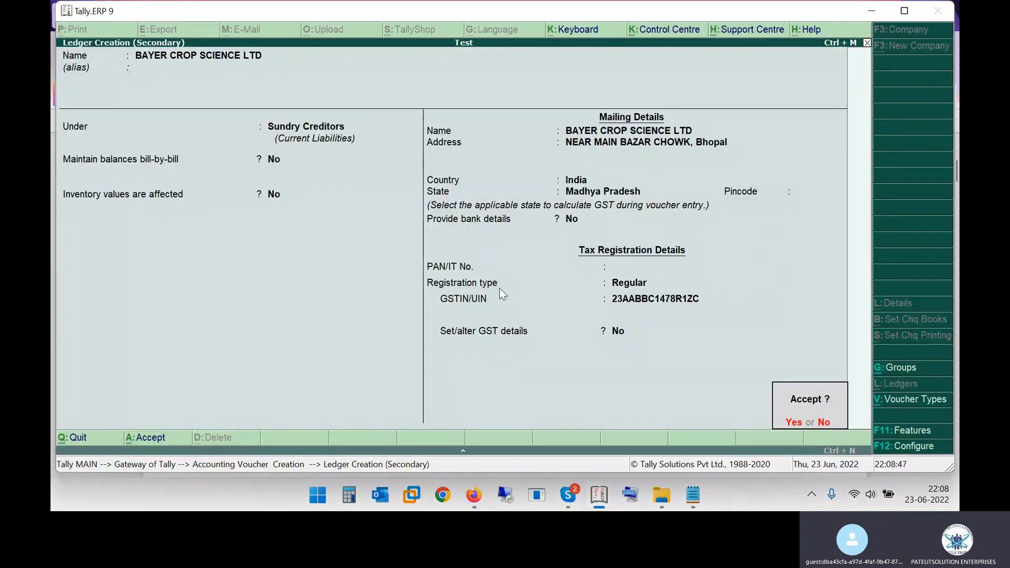
key(Return)
key(ctrl+a)
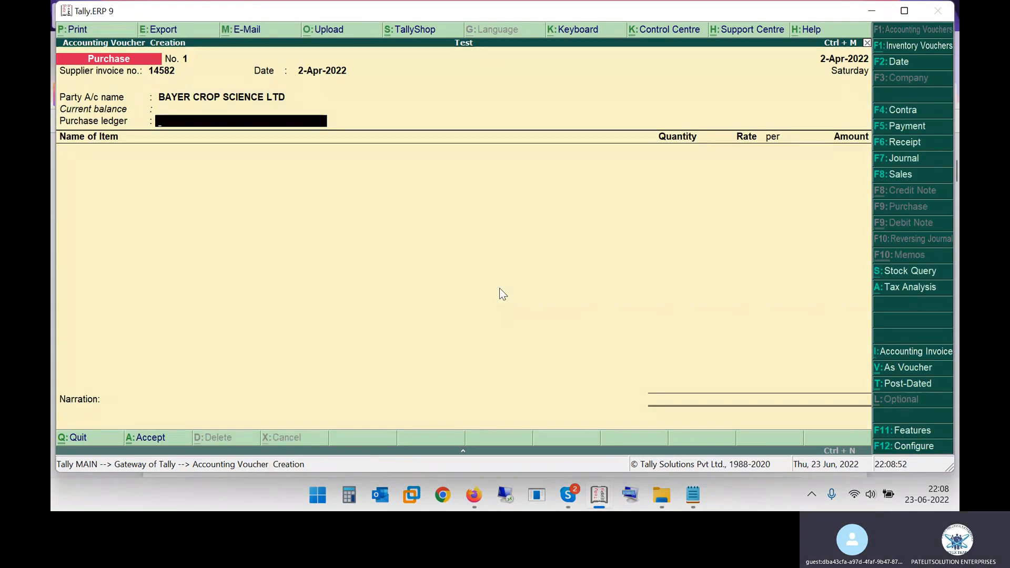
Check the purchase ledger list in the NISHA PVT LTD voucher, and start a ledger named Purchase Exempt in the Test company
key(alt+Tab)
key(alt+Tab)
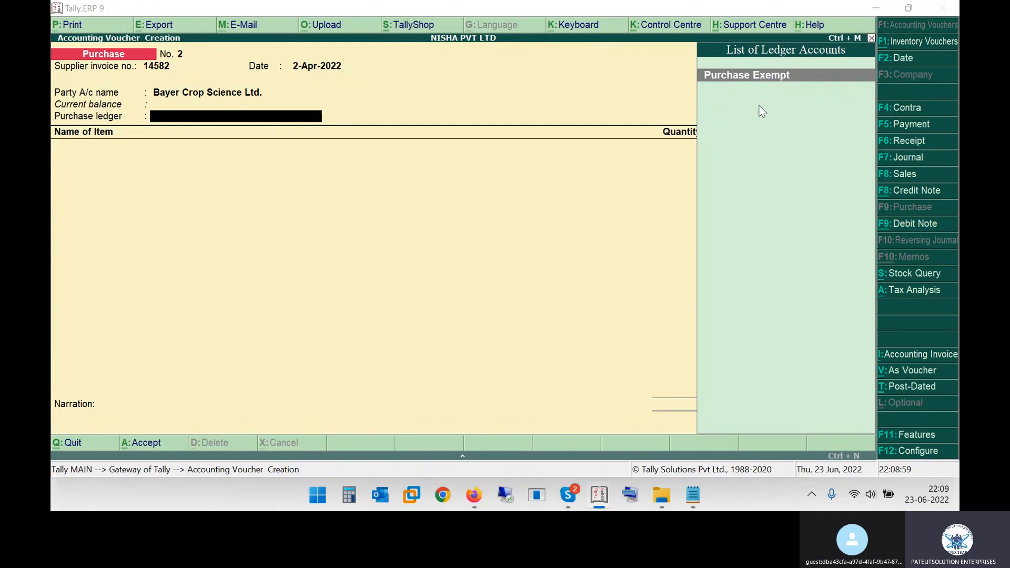
key(alt+Tab)
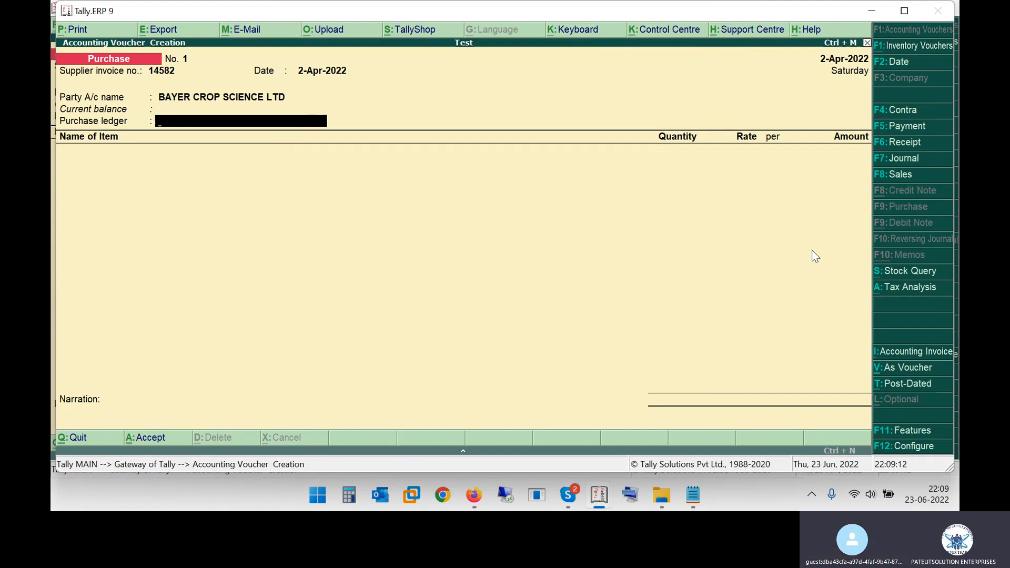
key(alt+c)
text(Purchase Ex)
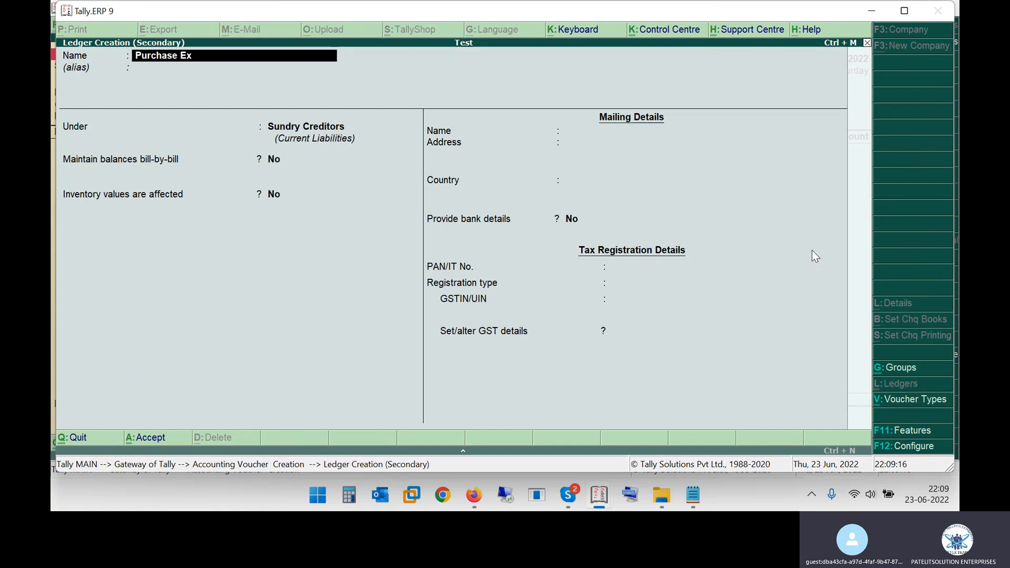
text(empt)
key(Return)
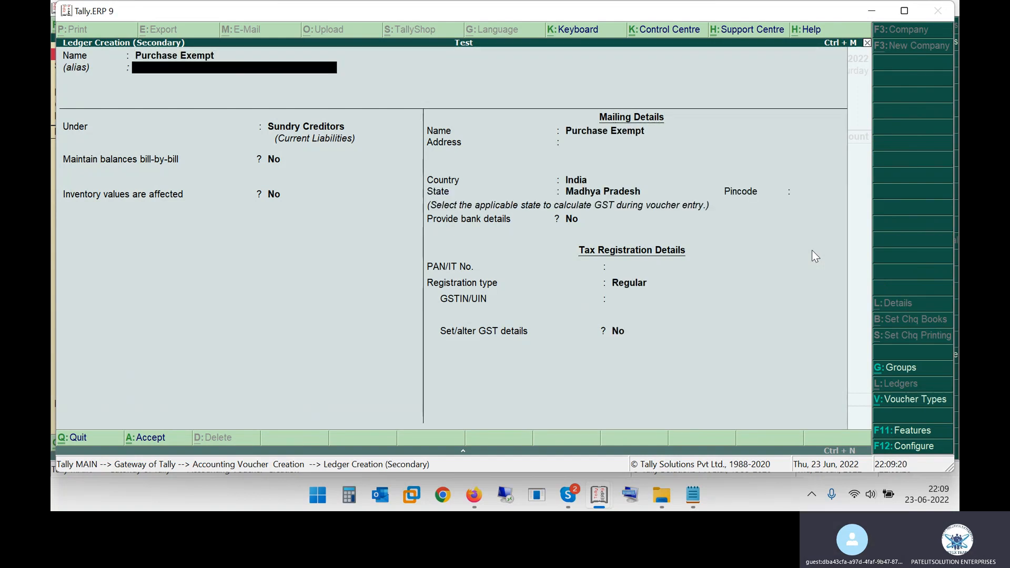
key(Return)
Add the lines "purchase exempt" and "purchase gst" below the paste shortcut in the Notepad notes
key(alt+Tab)
key(alt+Tab)
key(alt+Tab)
click(704, 308)
key(Return)
key(Return)
text(purchase se)
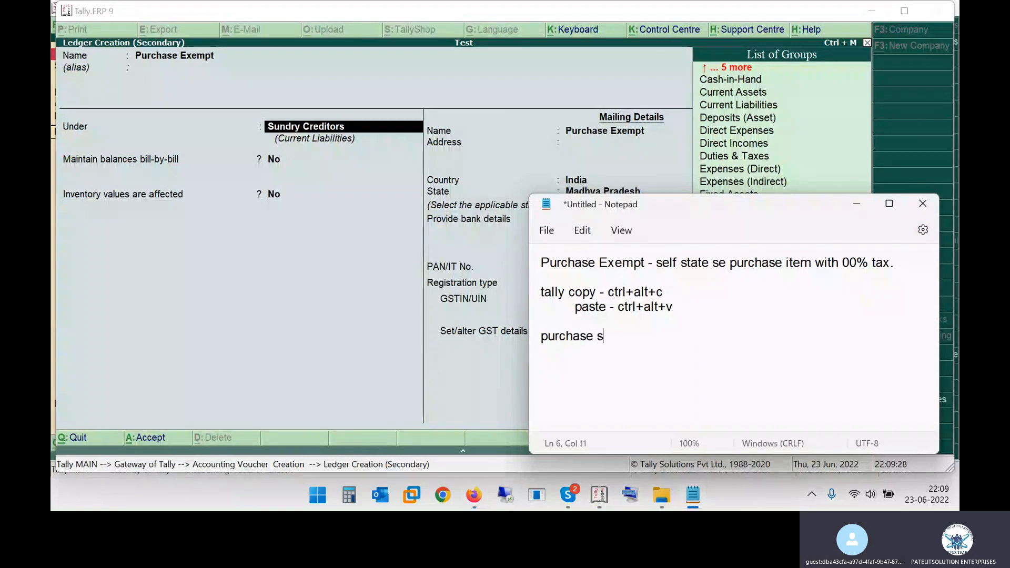
text(emp)
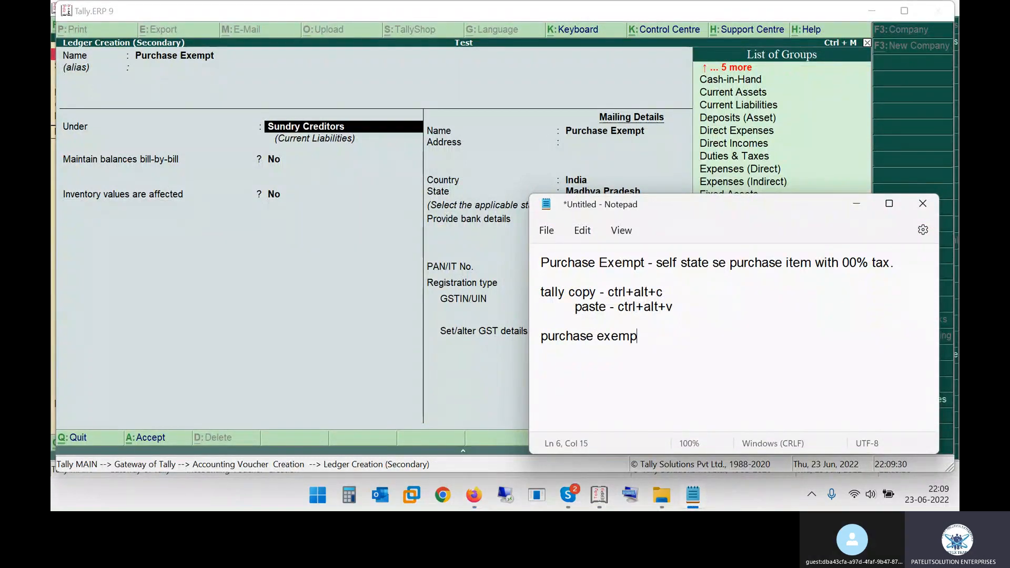
text(purchase gst)
key(Return)
Add "purchase interstate exempt" and "purchase igst" to the notes, with "purchase account" written beside the list of ledger types
text(pu)
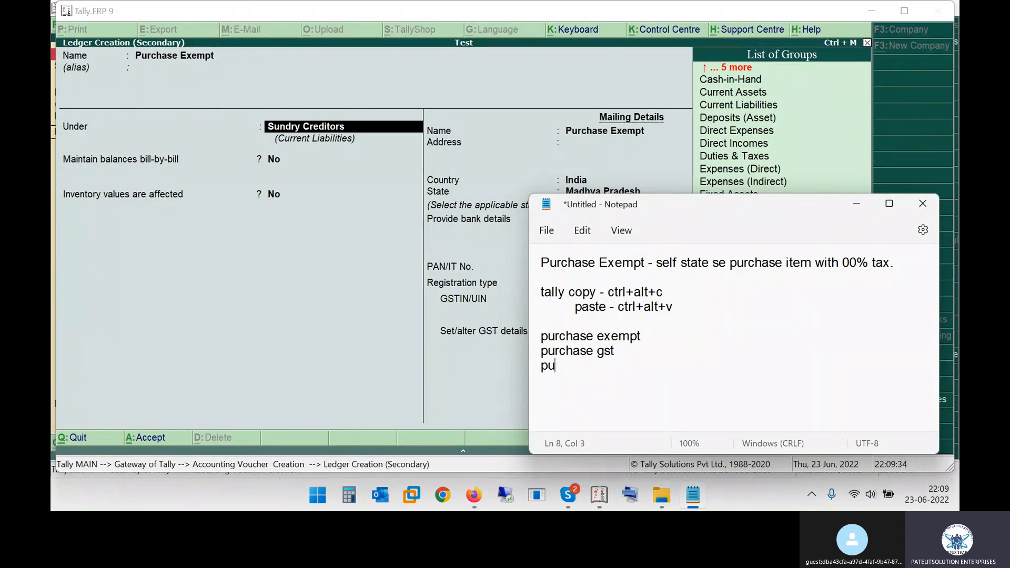
text(rchase interstate exempt)
key(Return)
text(purcha)
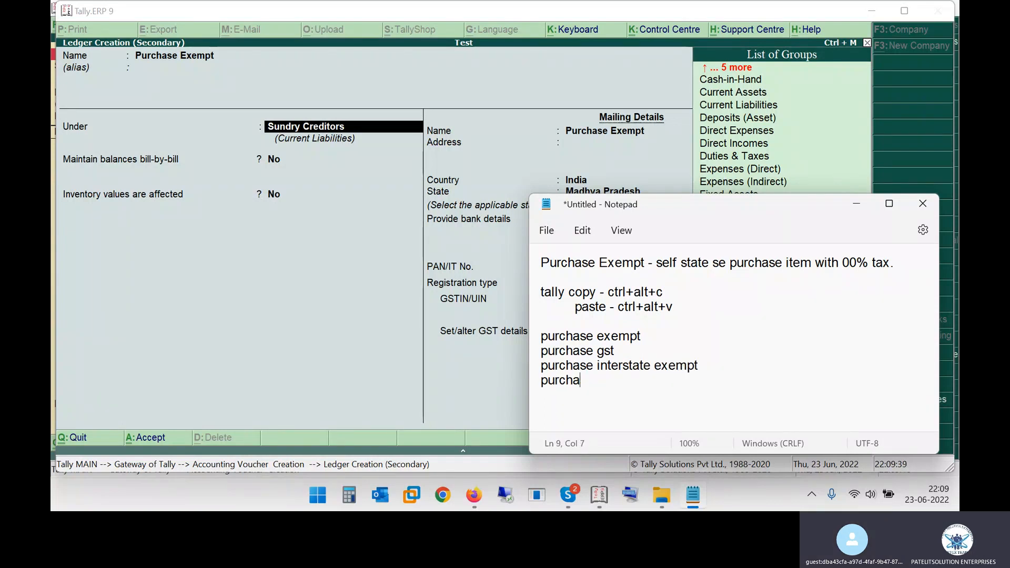
text(se igst)
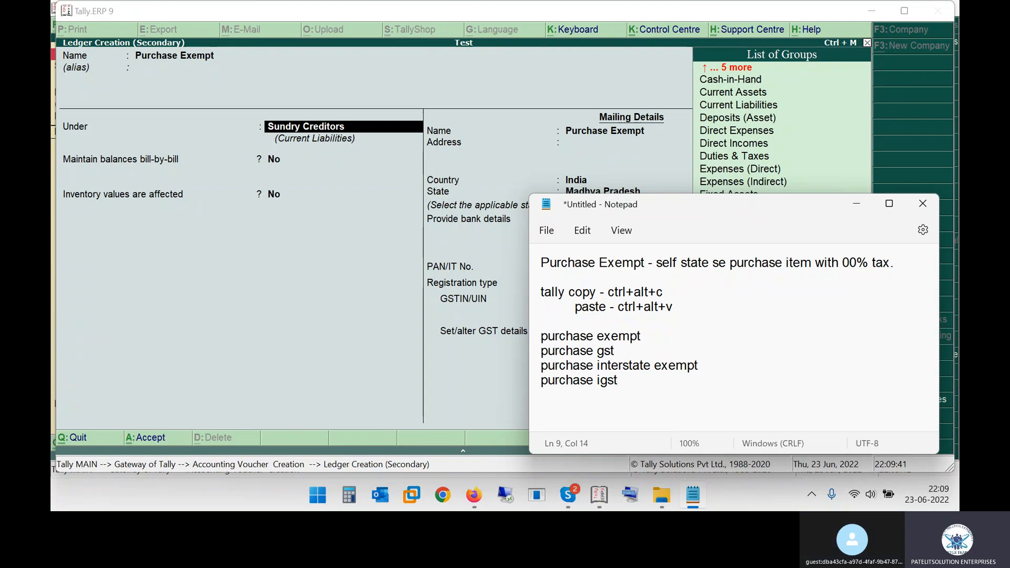
click(714, 361)
text(purchase account)
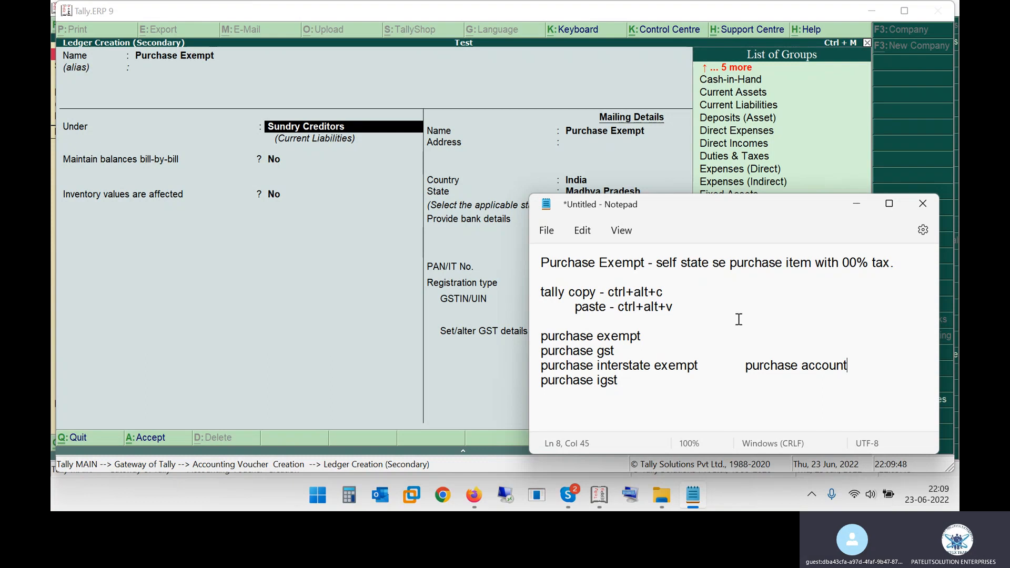
Return to Tally and group the Purchase Exempt ledger under Purchase Accounts, with inventory values affected and ledger type Not Applicable
click(307, 126)
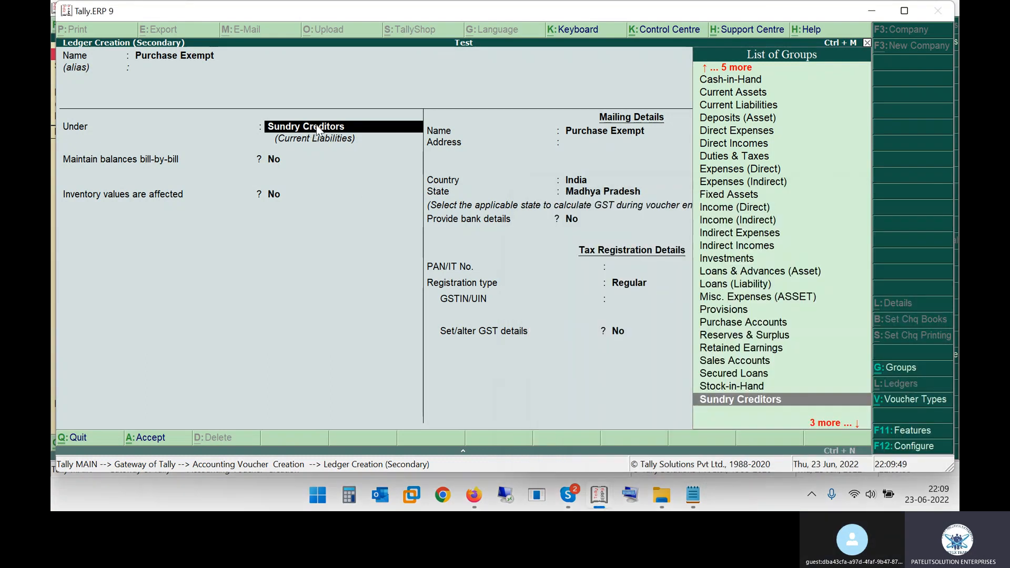
text(Pu)
key(Return)
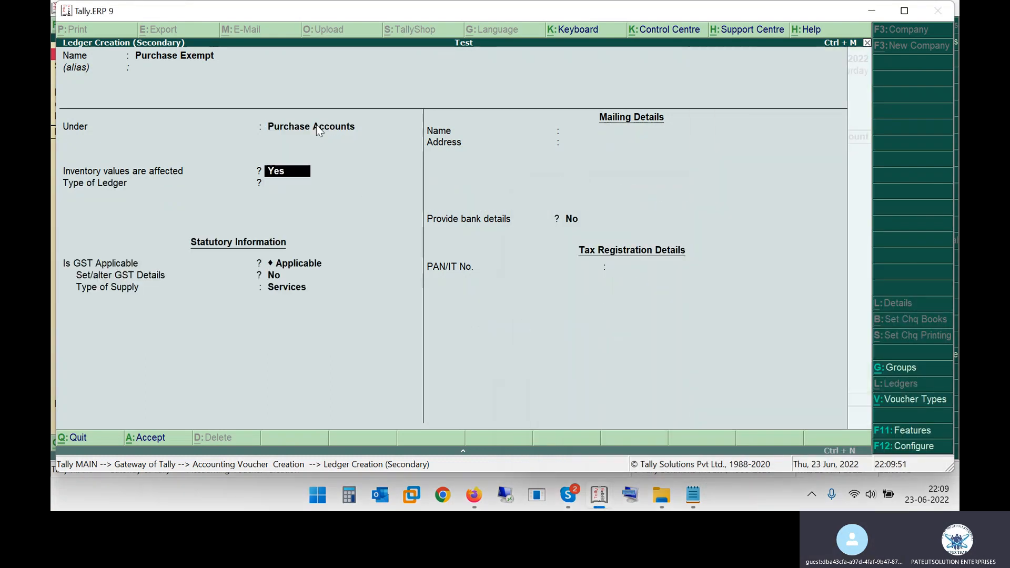
key(Return)
Keep GST applicable without altering its details, set the type of supply to Goods, and save the Purchase Exempt ledger
key(Return)
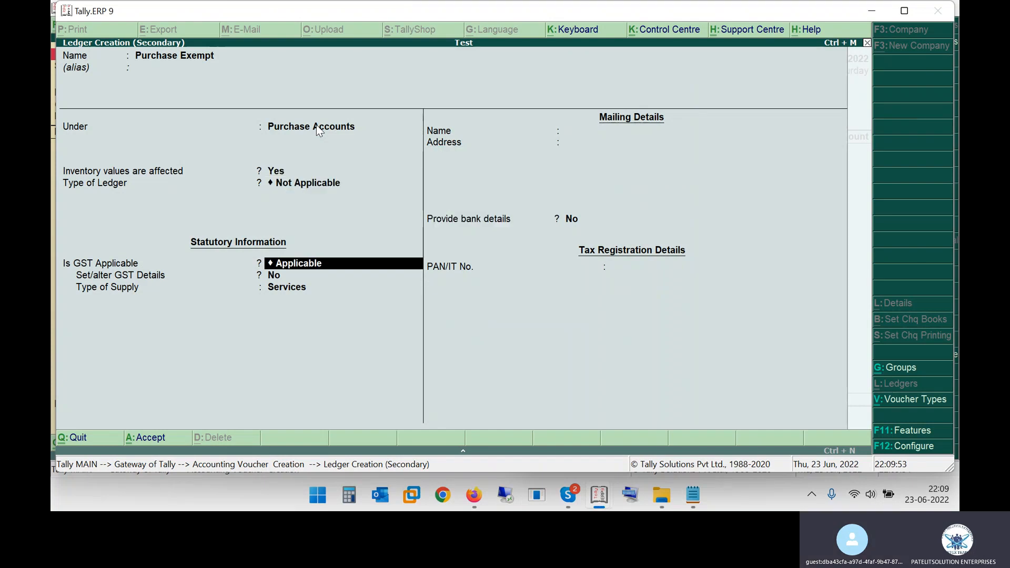
key(Return)
key(Return)
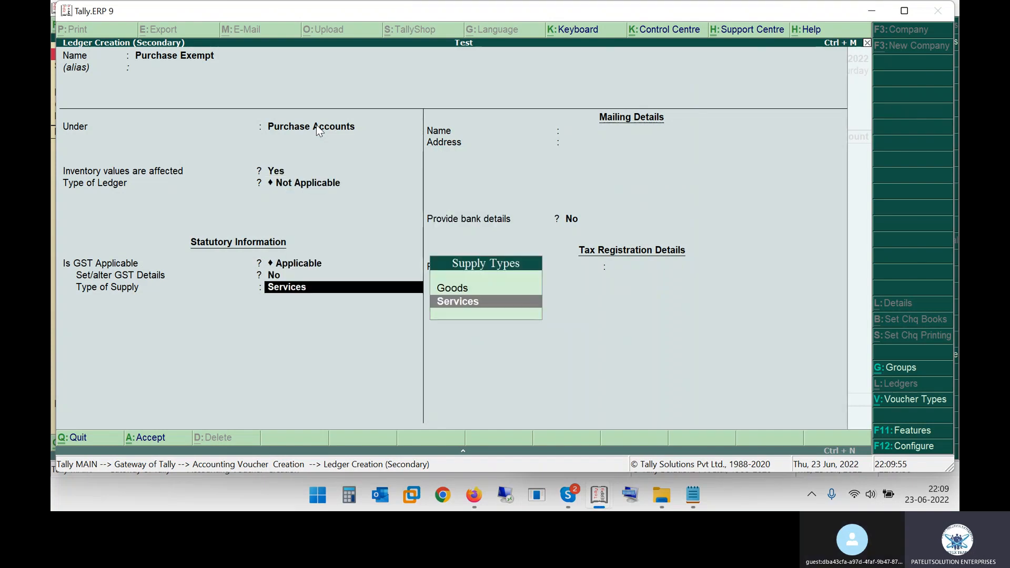
key(Up)
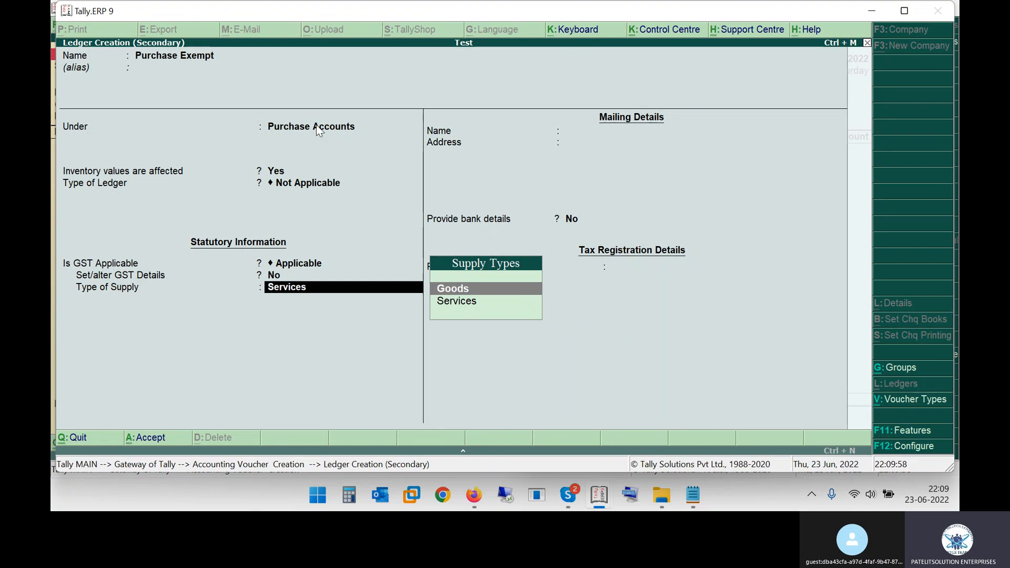
key(Return)
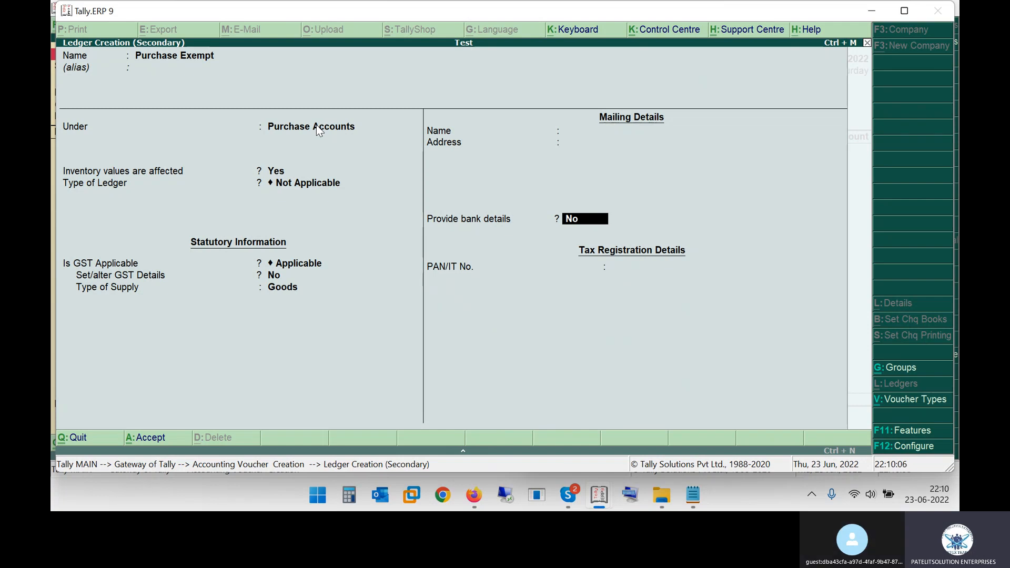
key(Return)
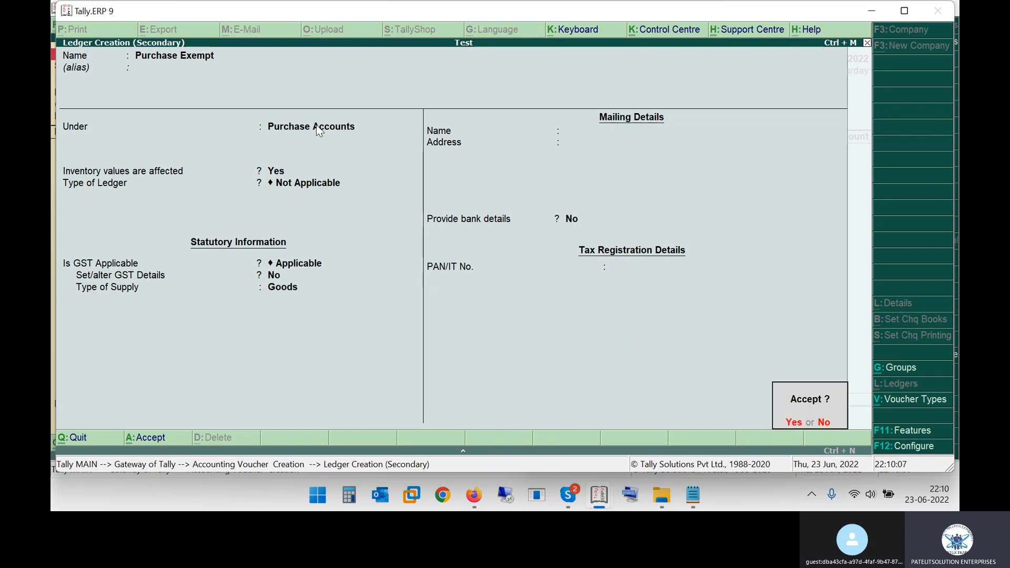
key(Return)
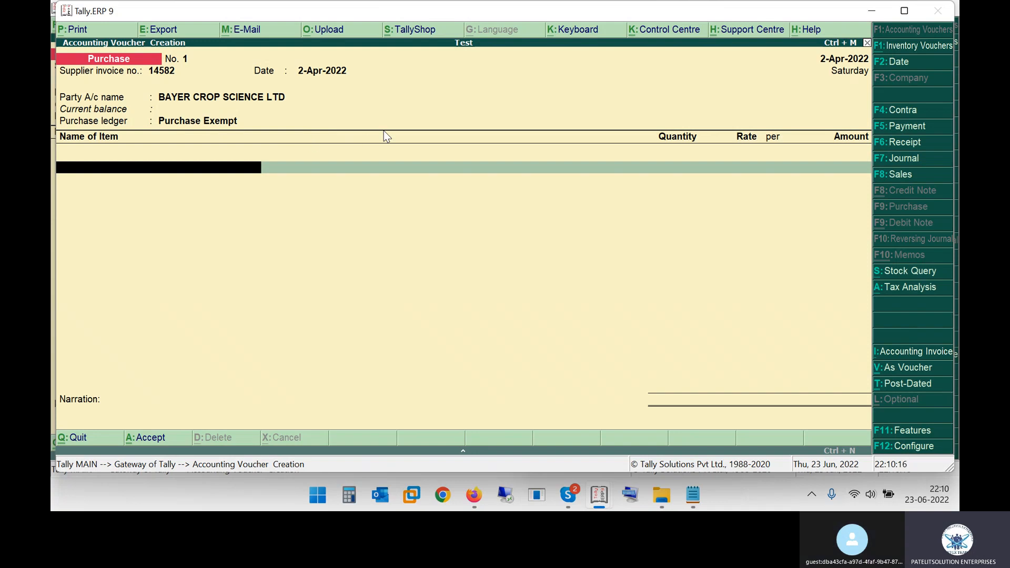
Review the notes, then select Purchase Exempt as the purchase ledger in the NISHA PVT LTD voucher
key(alt+Tab)
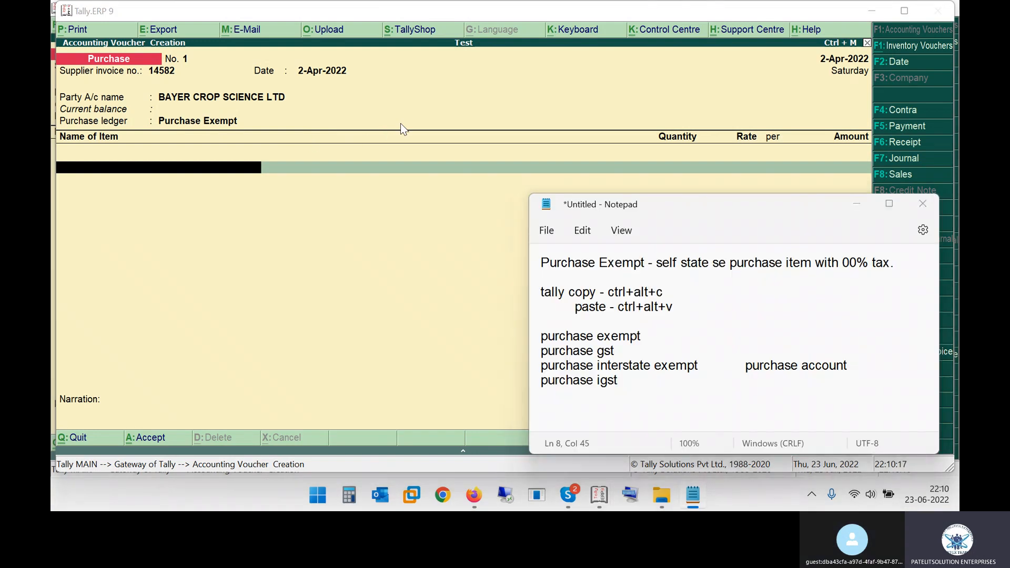
key(alt+Tab)
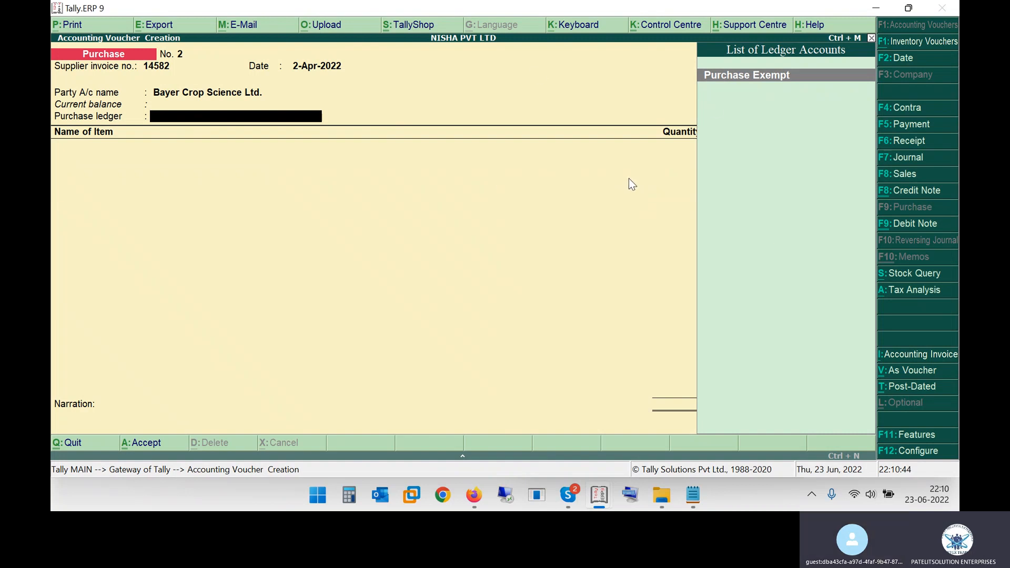
key(Return)
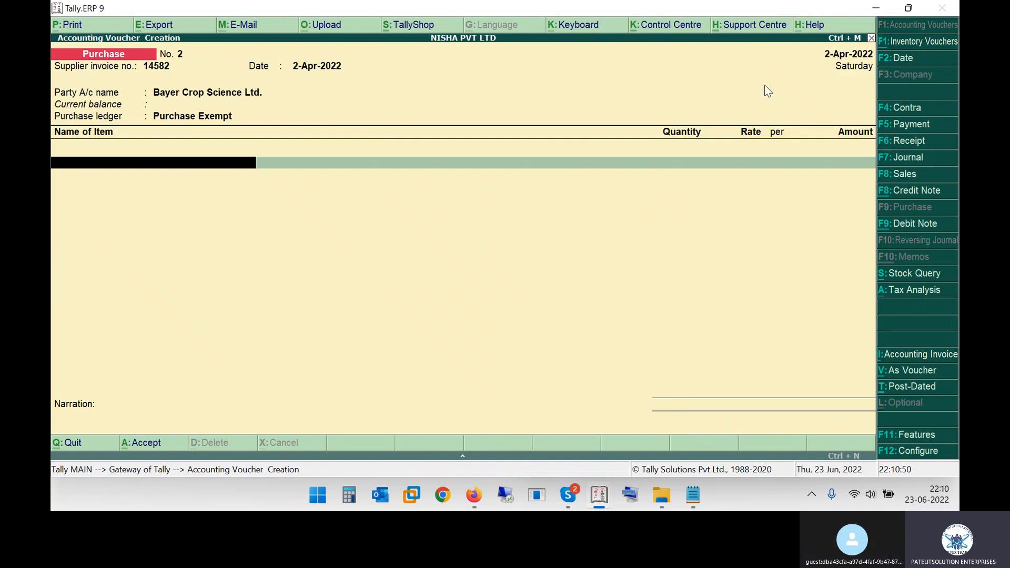
Look up the first item, SURPASS 7007, in the second invoice and search for it in the NISHA PVT LTD stock items
key(alt+Tab)
key(alt+Tab)
key(alt+Tab)
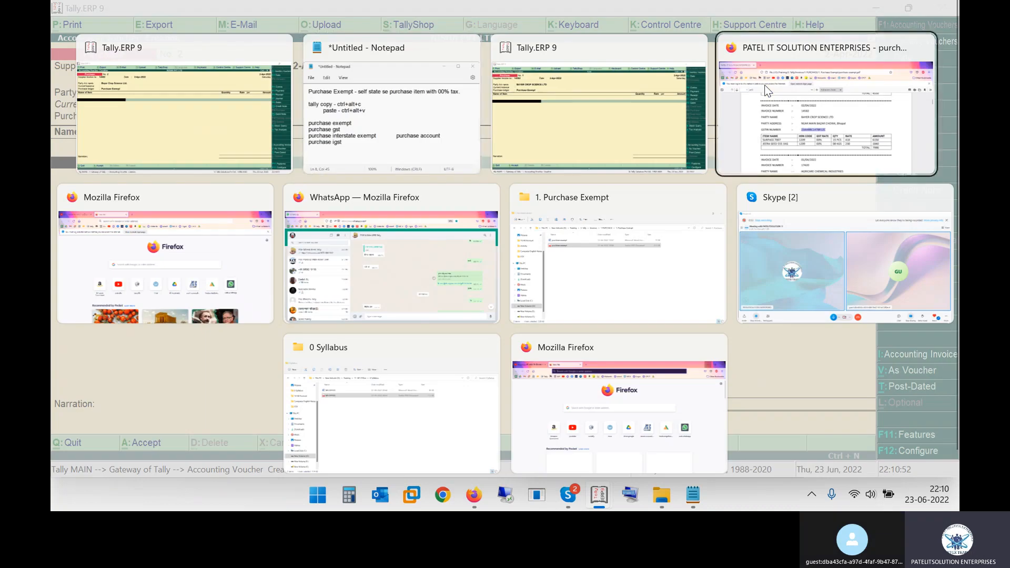
scroll(535, 241, down, 1)
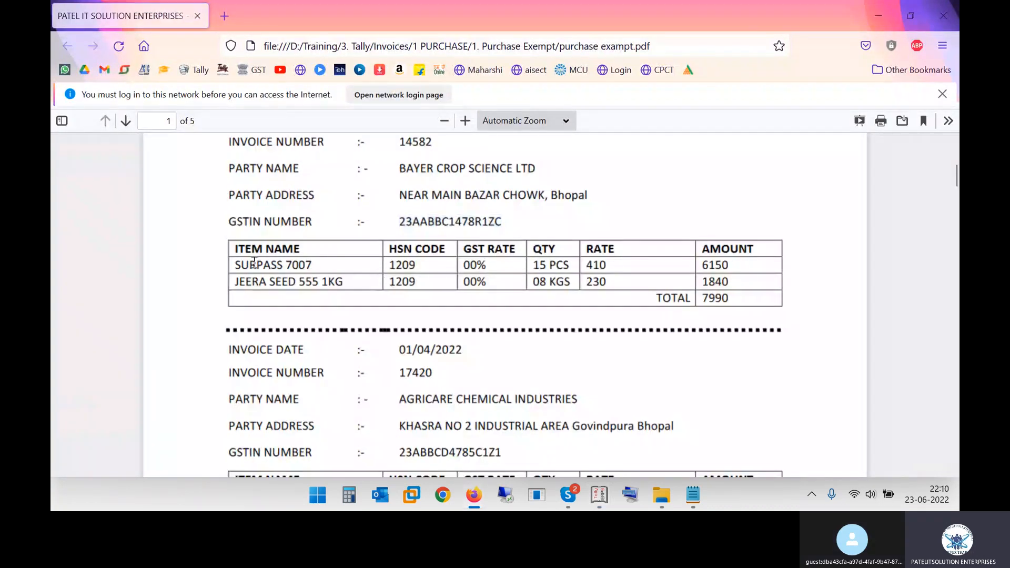
drag(235, 265, 314, 265)
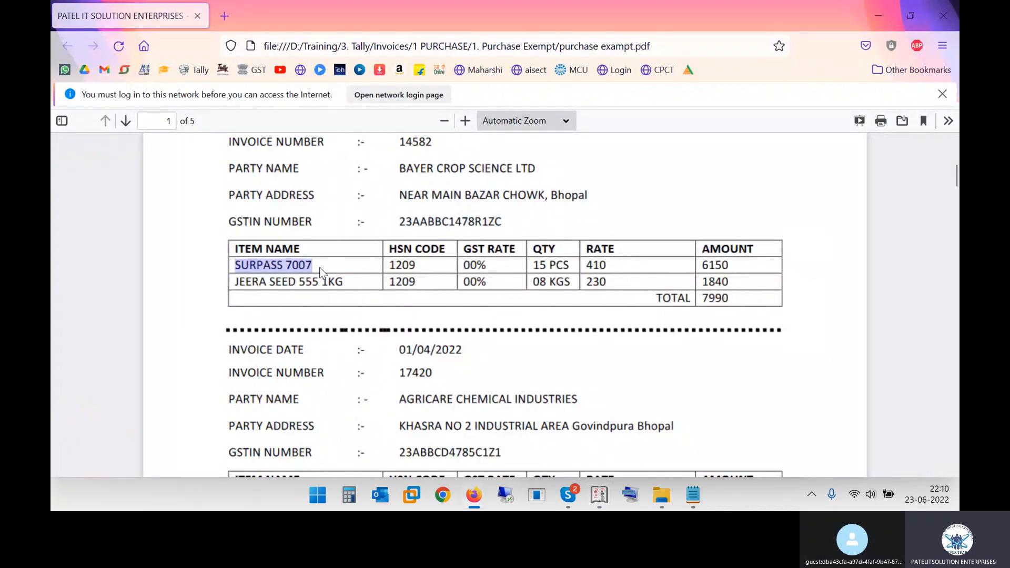
key(alt+Tab)
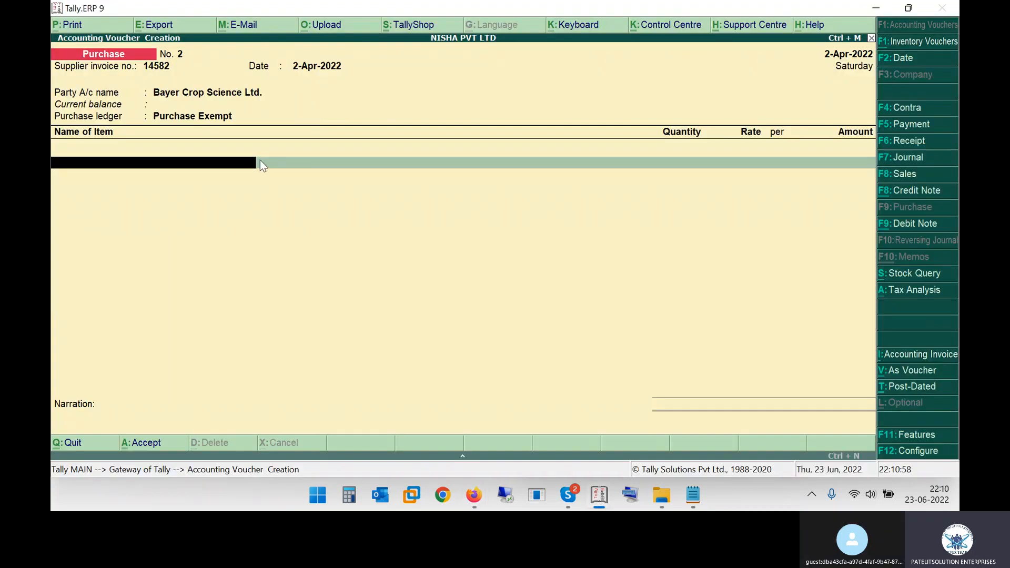
text(s)
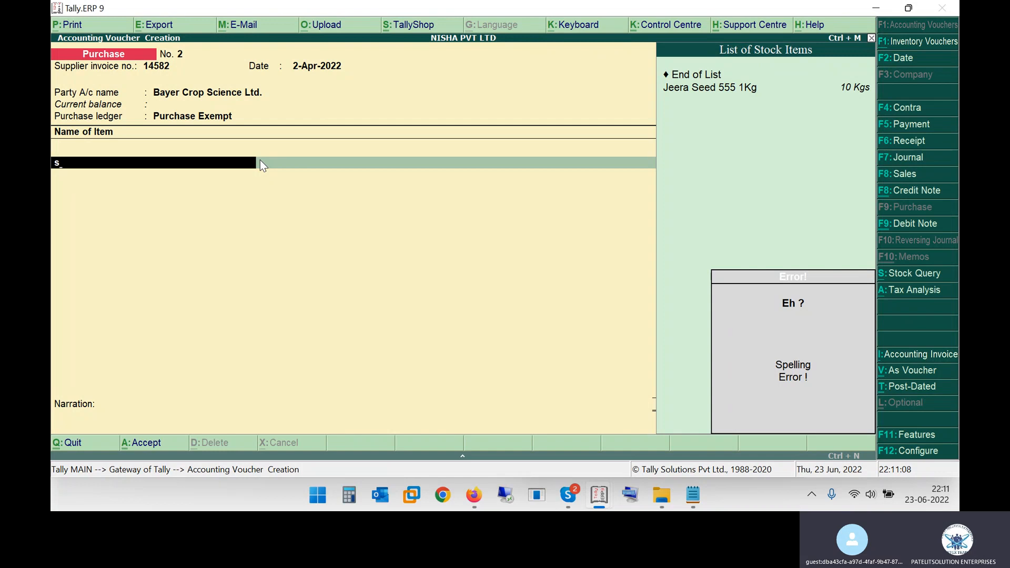
Start a new stock item named Surpass 7007 from the NISHA PVT LTD voucher, checking the name against the invoice
key(alt+c)
text(Surpass)
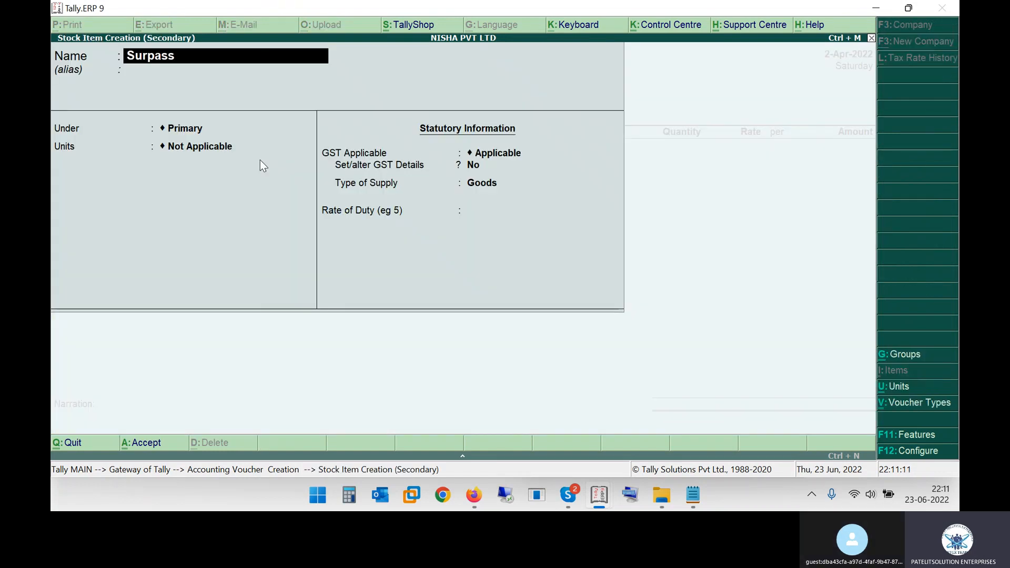
key(alt+Tab)
key(alt+Tab)
key(alt+Tab)
key(alt+Tab)
text(7007)
key(Return)
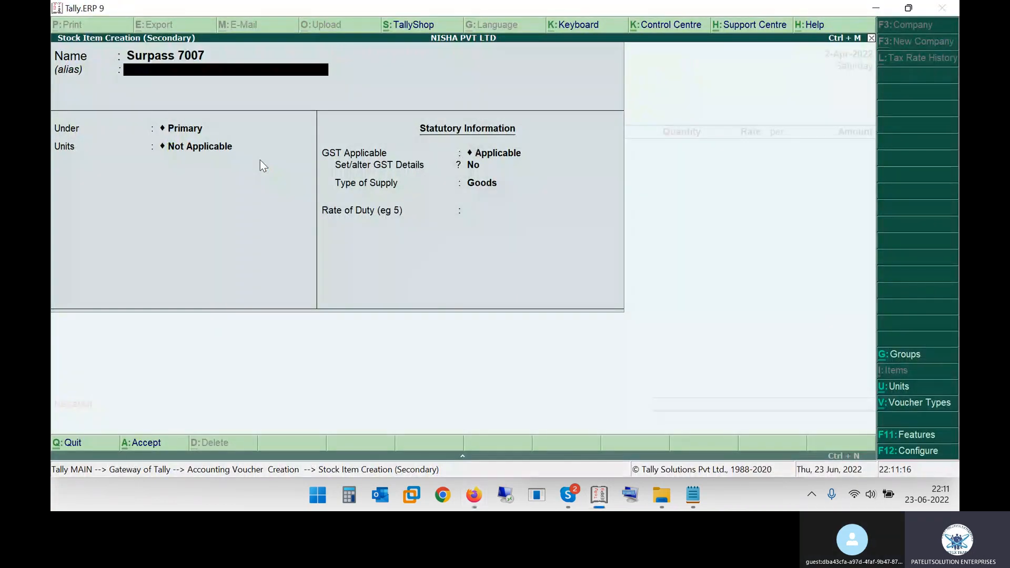
Place the Surpass 7007 stock item under the Item @ 00% group and check its unit of measure in invoice 14582
key(Return)
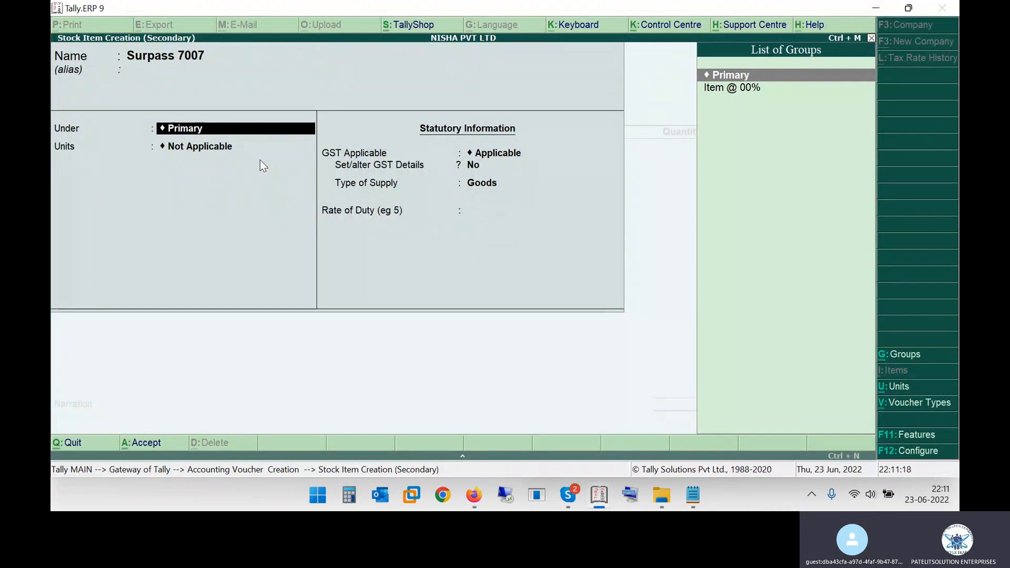
key(Down)
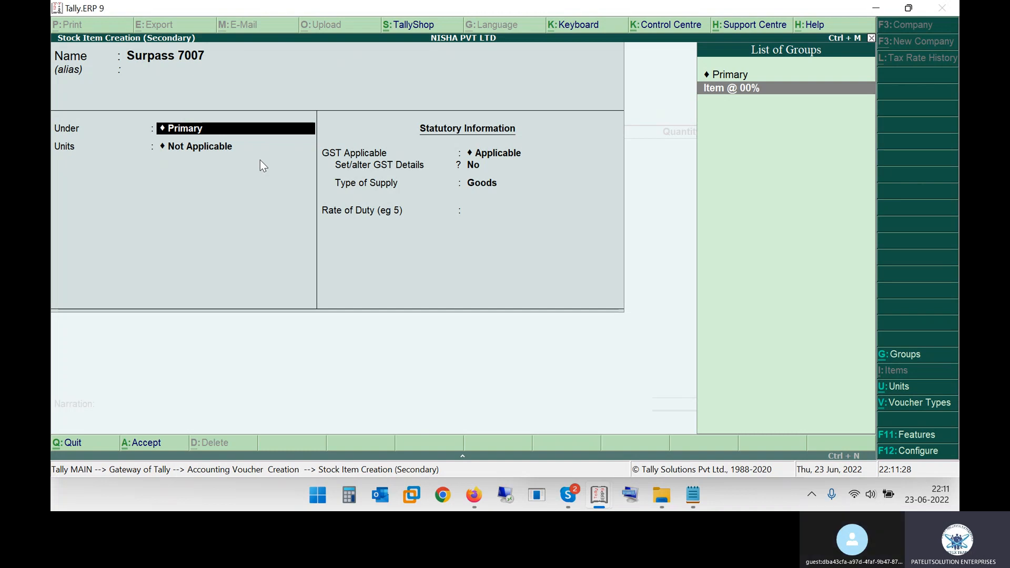
key(Return)
key(Down)
key(Down)
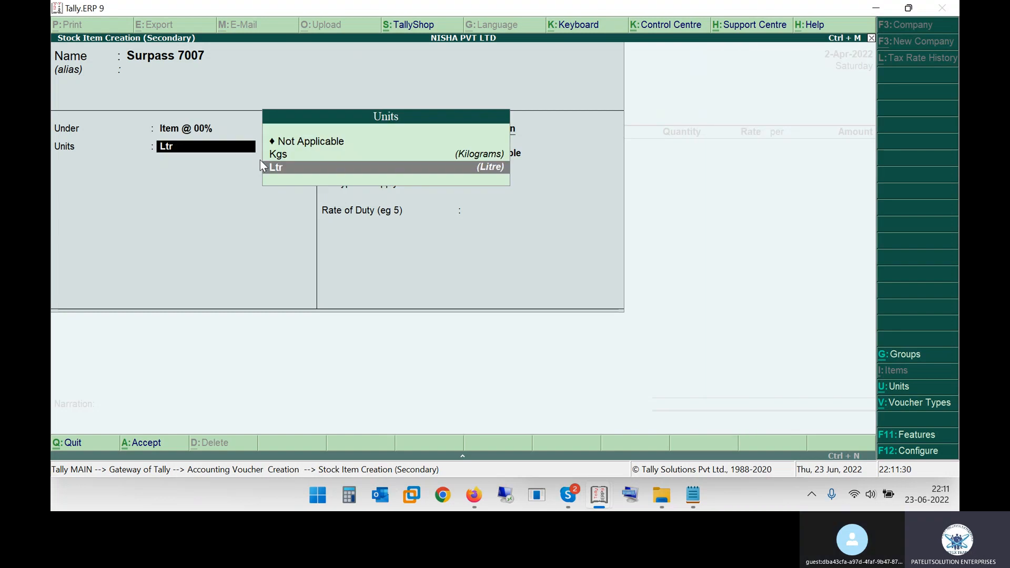
key(alt+Tab)
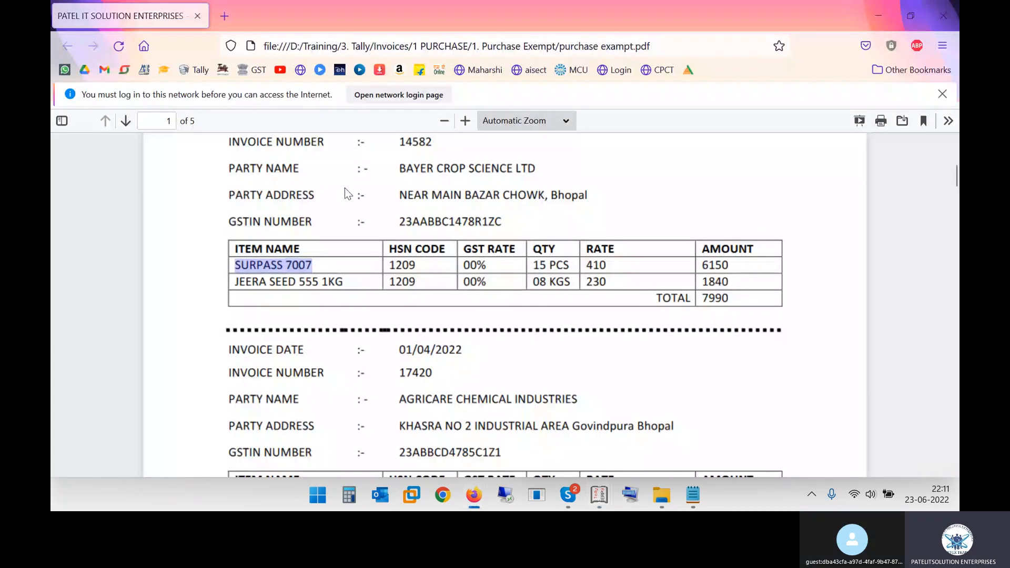
drag(549, 265, 574, 265)
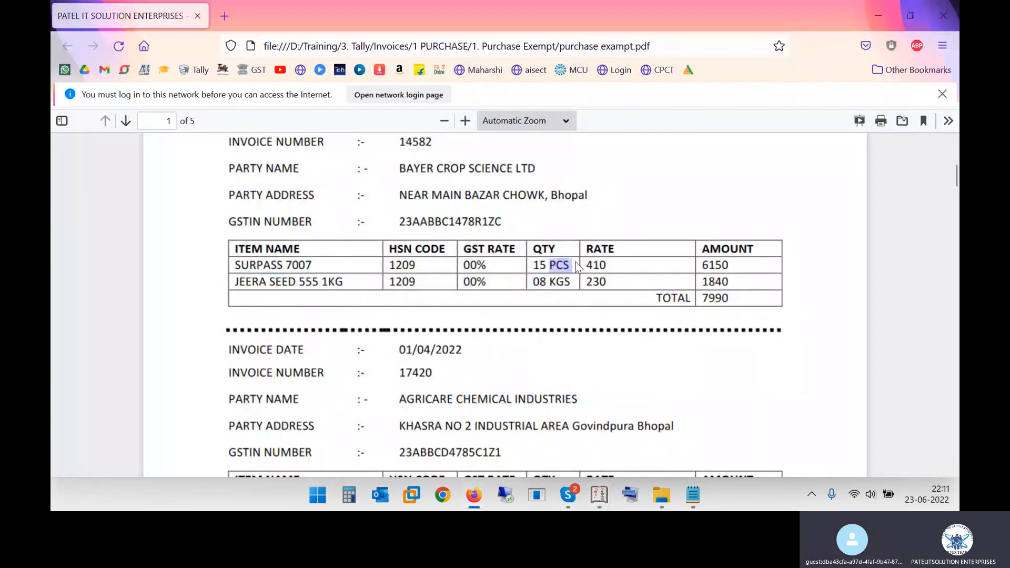
key(alt+Tab)
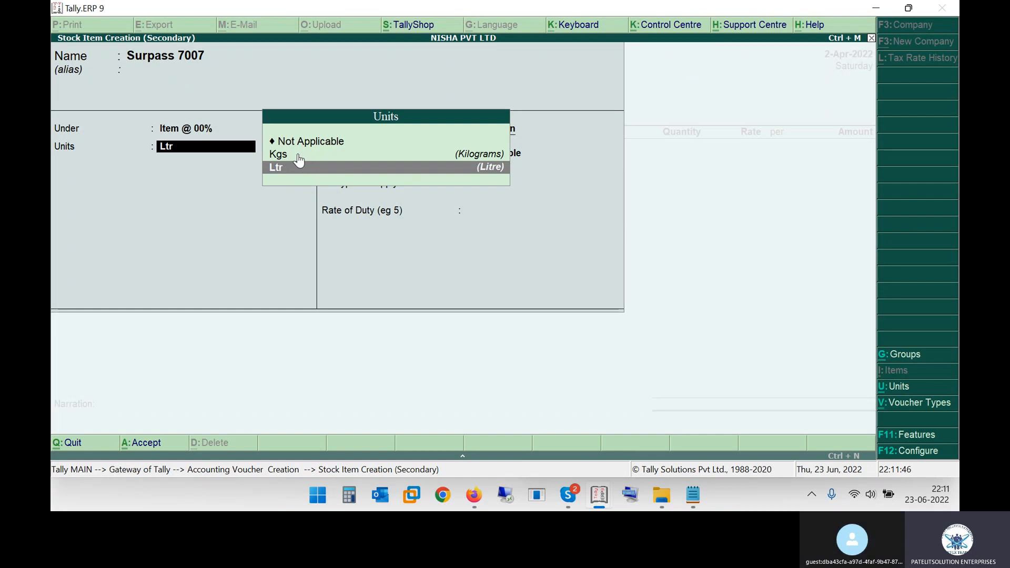
Create a PCS unit with formal name Pieces, UQC PCS-PIECES and 0 decimal places, and assign it to Surpass 7007
key(alt+c)
text(PCS)
key(Return)
text(Pieces)
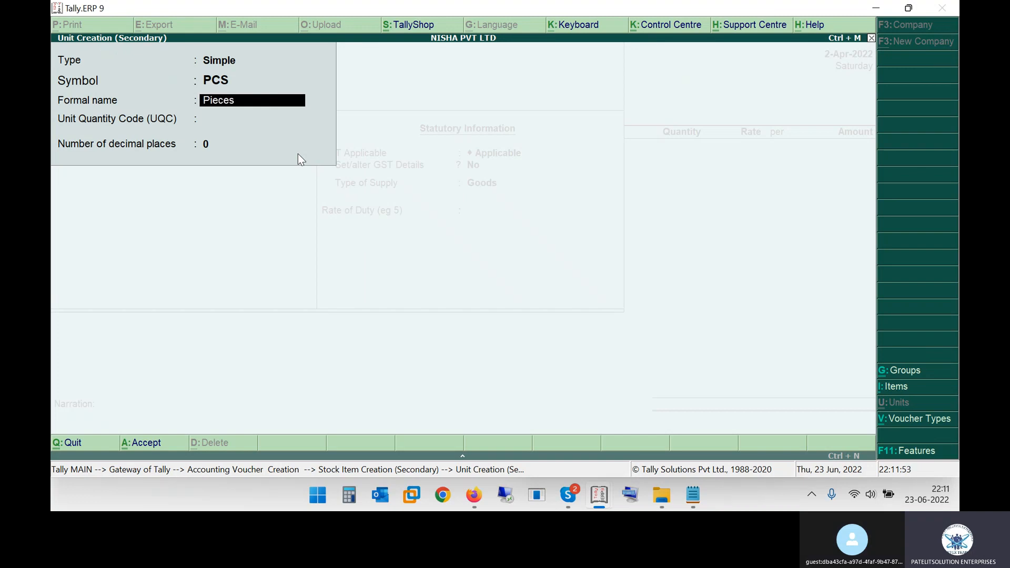
key(Return)
text(pcs)
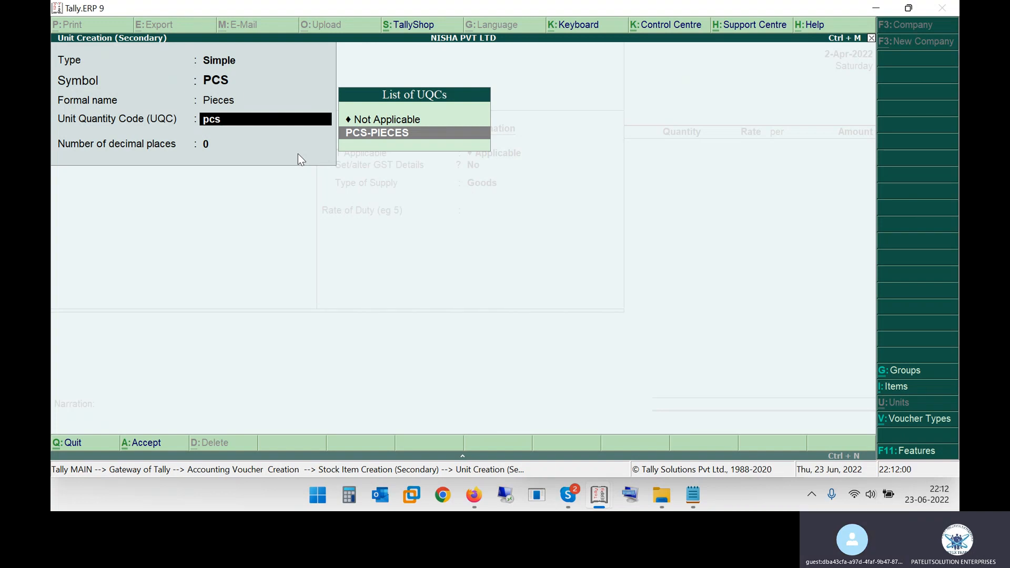
key(Return)
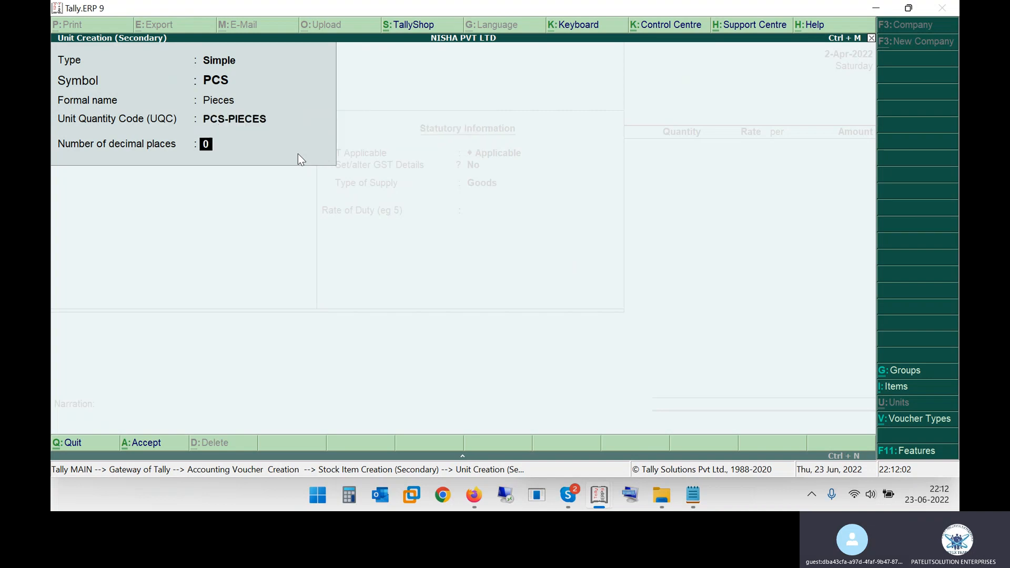
key(Return)
Keep GST applicable for Surpass 7007 and set its GST details to HSN 1209 from the invoice, calculation On Value and taxability Exempt
key(Return)
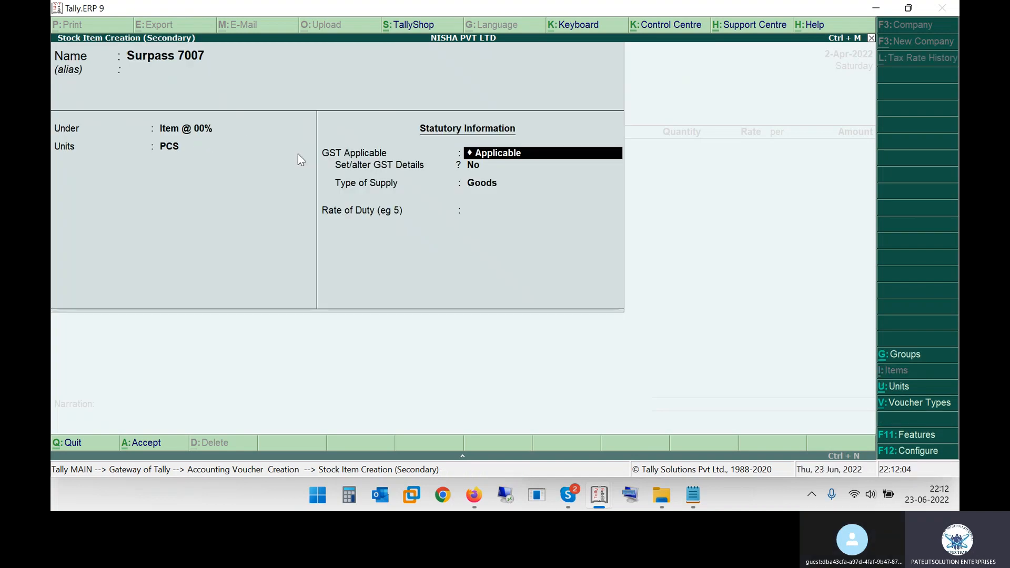
key(Return)
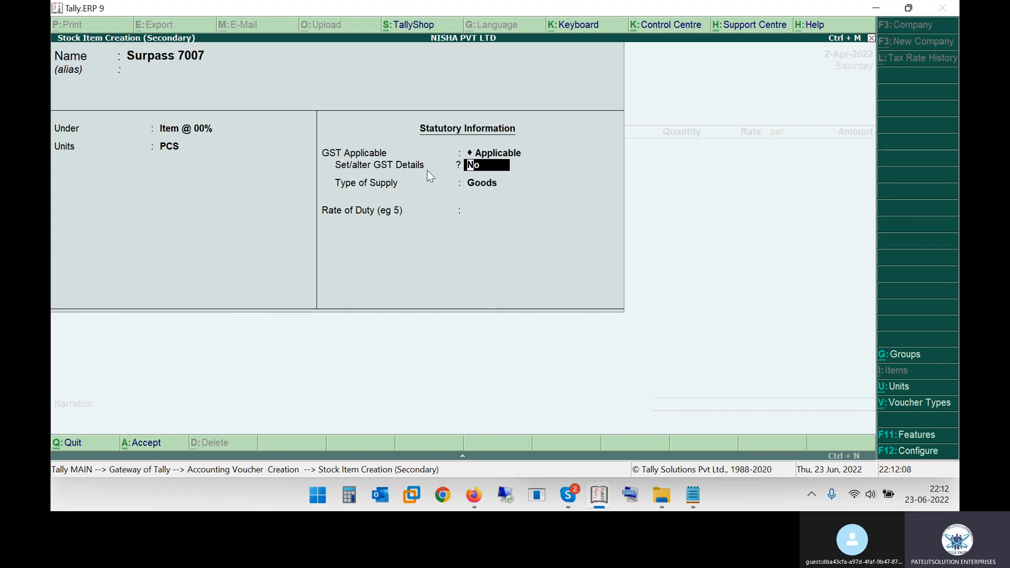
text(y)
key(Return)
key(Return)
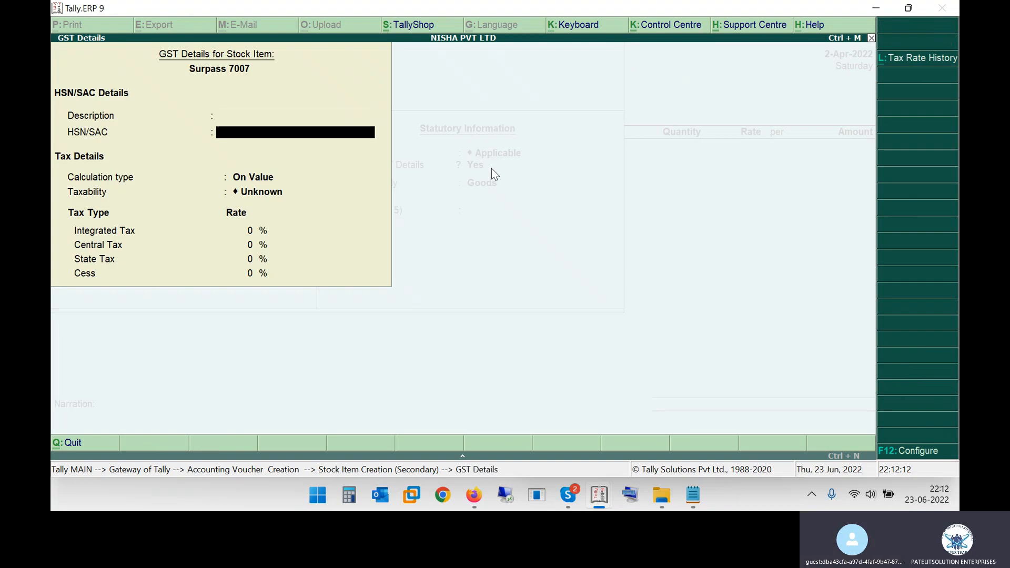
key(alt+Tab)
double_click(402, 268)
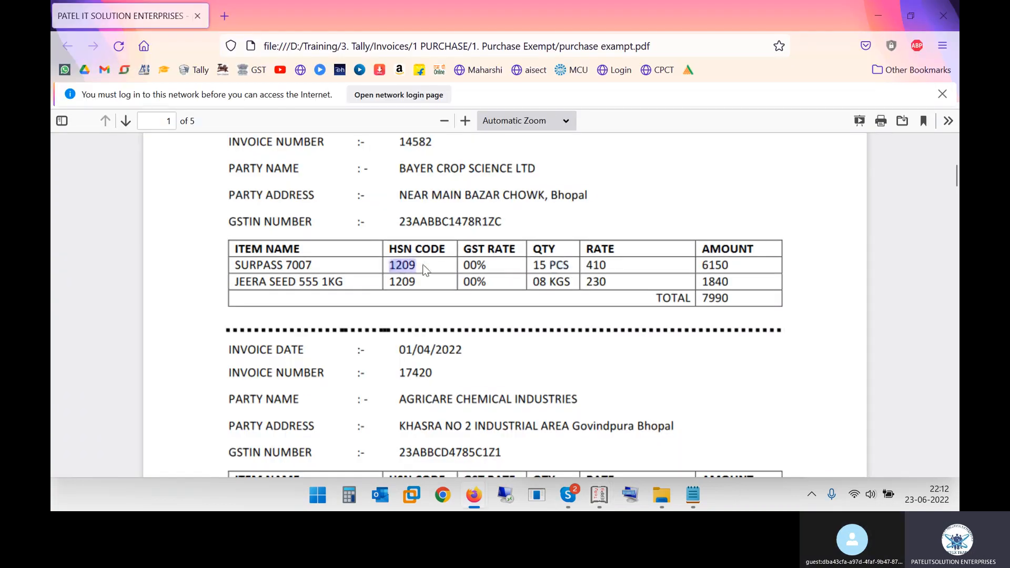
key(alt+Tab)
text(1209)
key(Return)
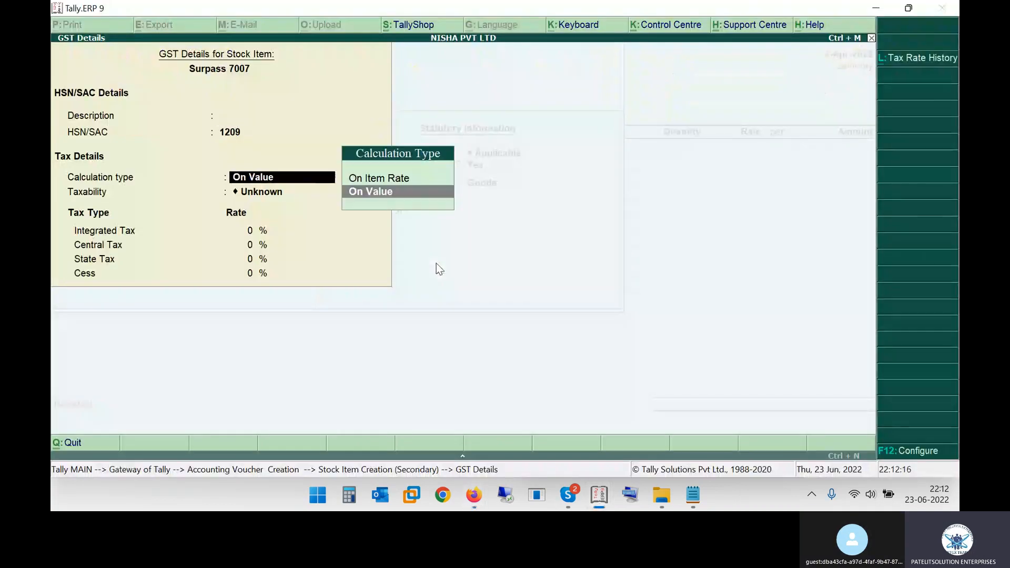
key(Return)
key(Down)
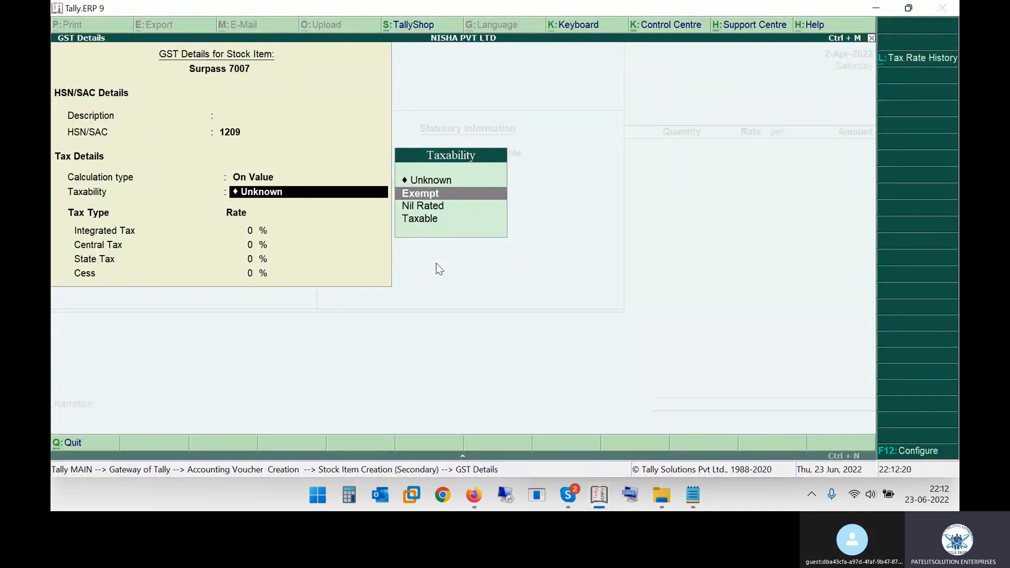
key(Return)
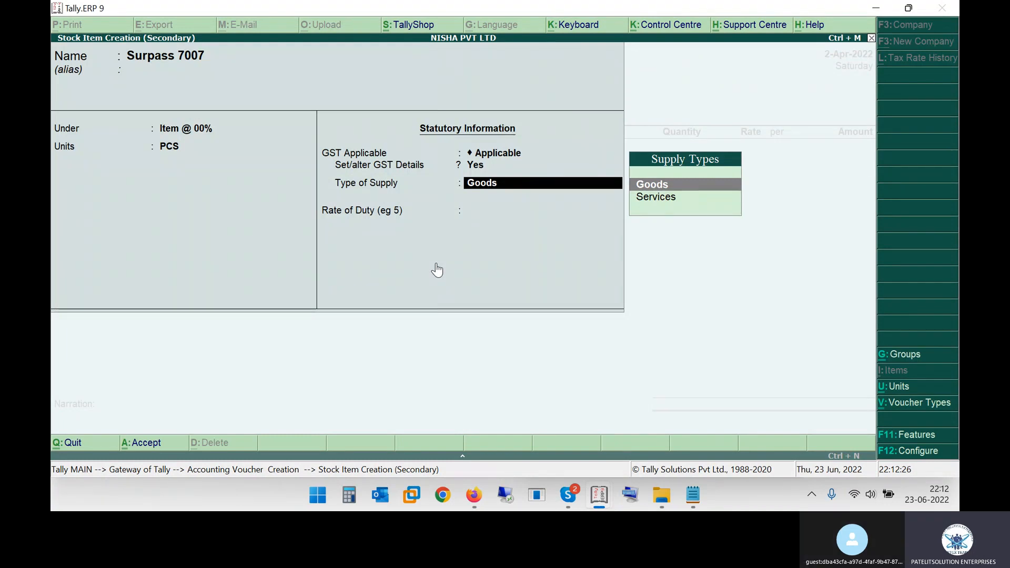
Keep the type of supply as Goods, set the rate of duty to 0, and save the Surpass 7007 stock item
key(Return)
text(0)
key(Return)
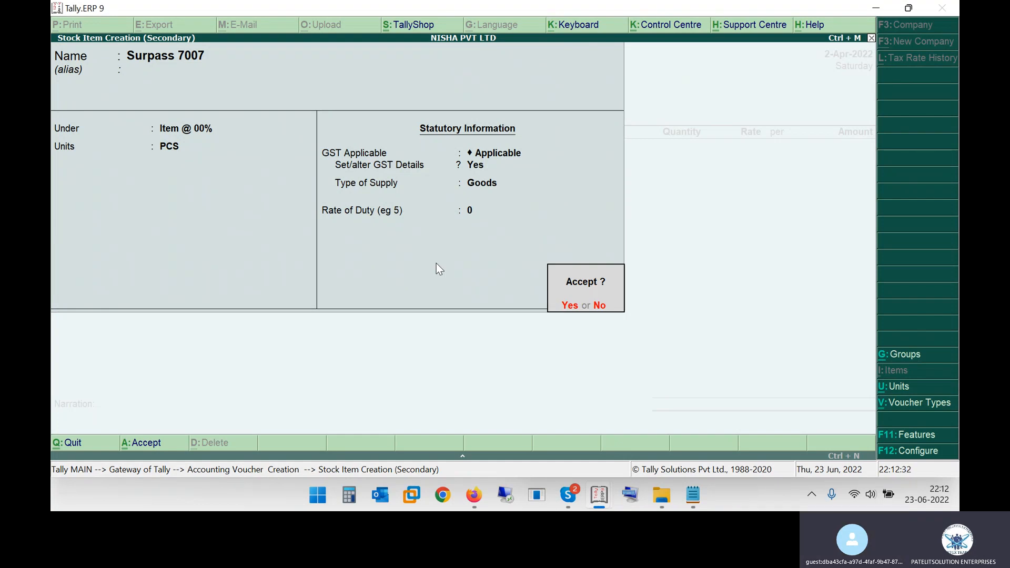
key(Return)
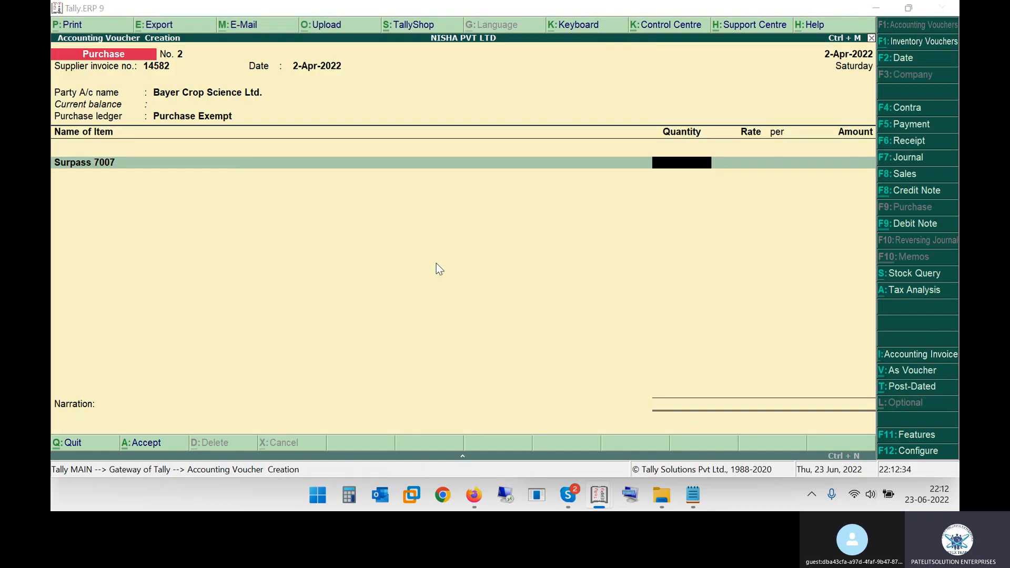
Enter the invoice's quantity of 15 PCS and rate of 410 per PCS for Surpass 7007 in the purchase voucher
key(alt+Tab)
drag(533, 265, 551, 263)
key(alt+Tab)
text(15)
key(Return)
key(alt+Tab)
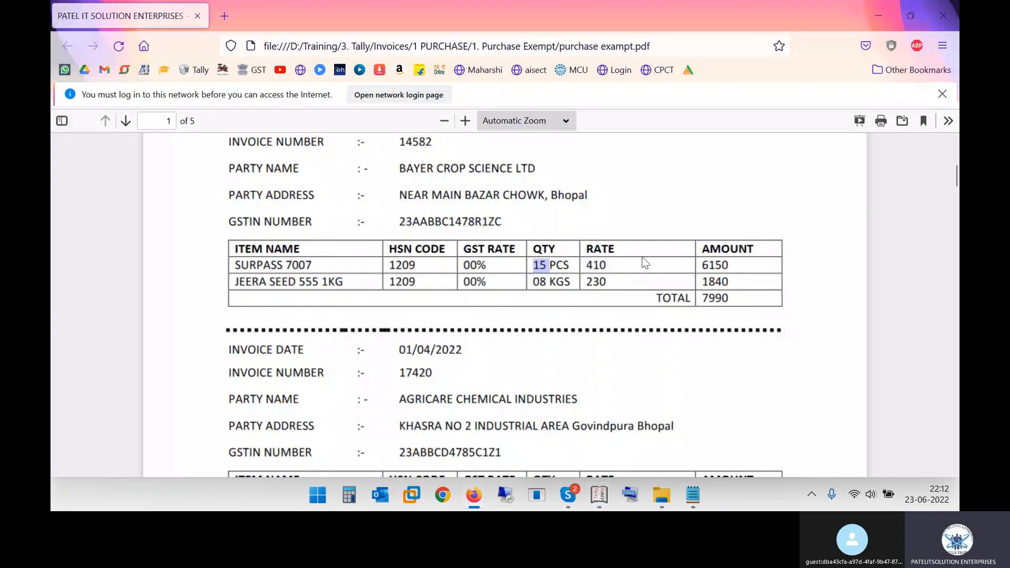
drag(594, 263, 629, 264)
key(alt+Tab)
text(410)
key(Return)
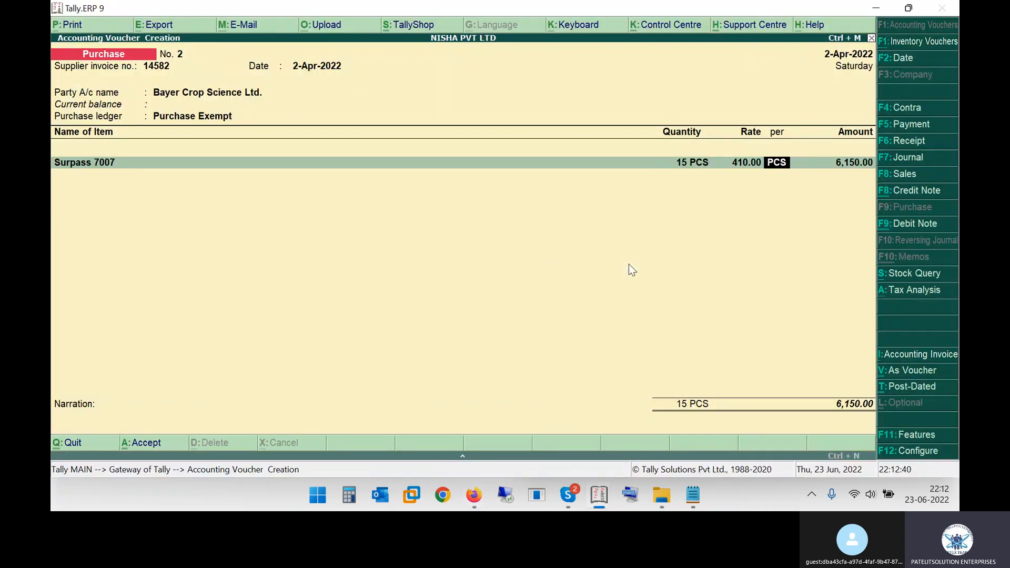
key(Return)
Check the Surpass 7007 line amount against the invoice and accept it in the voucher
key(alt+Tab)
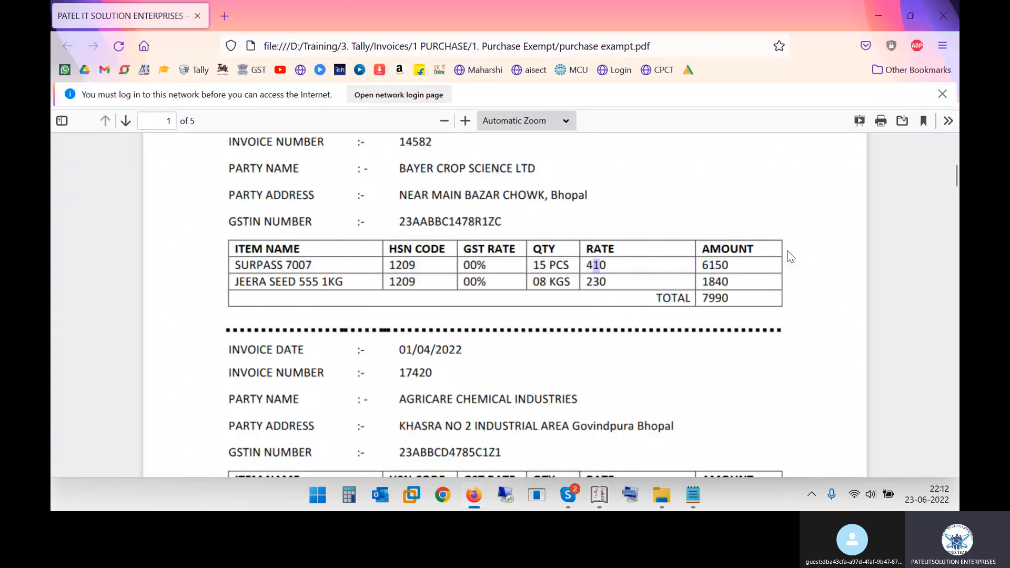
drag(702, 264, 732, 262)
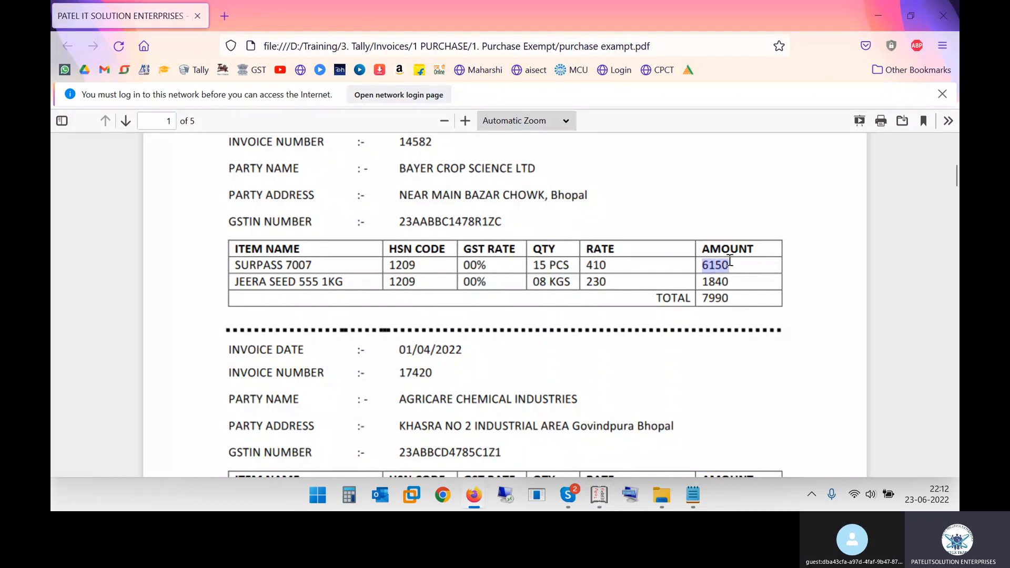
key(alt+Tab)
key(Return)
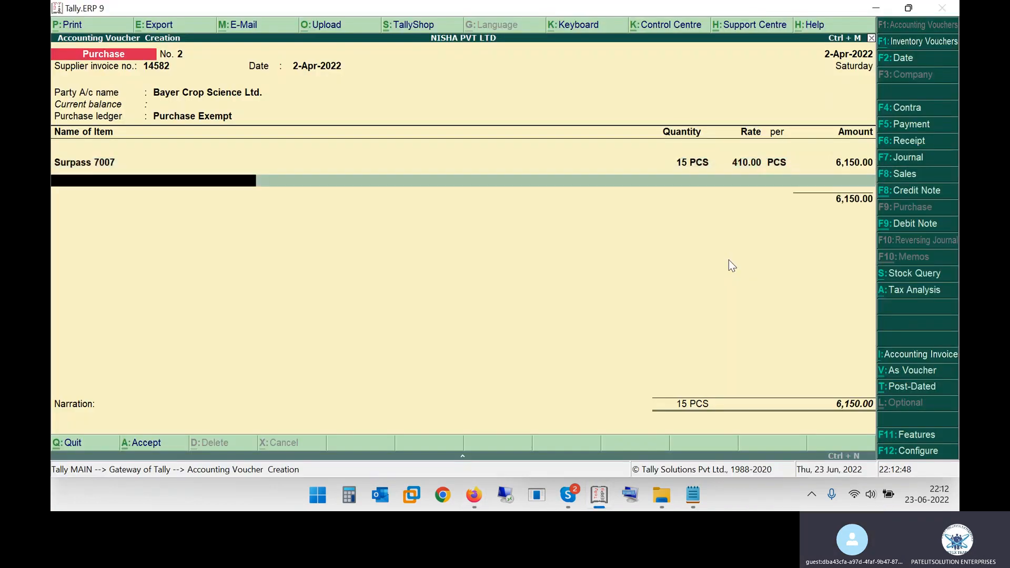
Look up the second item, JEERA SEED 555 1KG, in the invoice and search for it in the voucher's stock items
key(alt+Tab)
click(261, 283)
drag(245, 283, 351, 282)
key(alt+Tab)
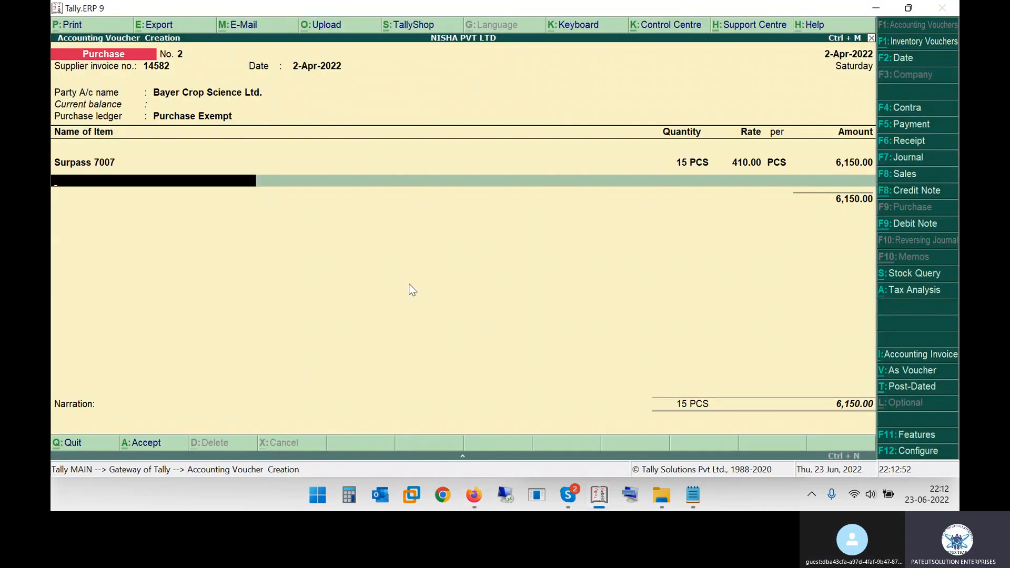
text(J)
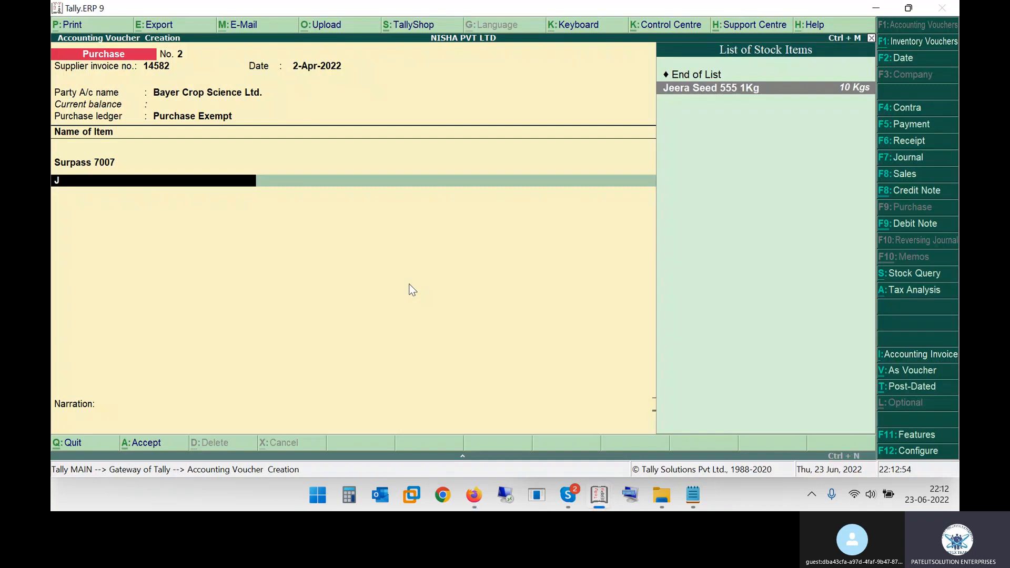
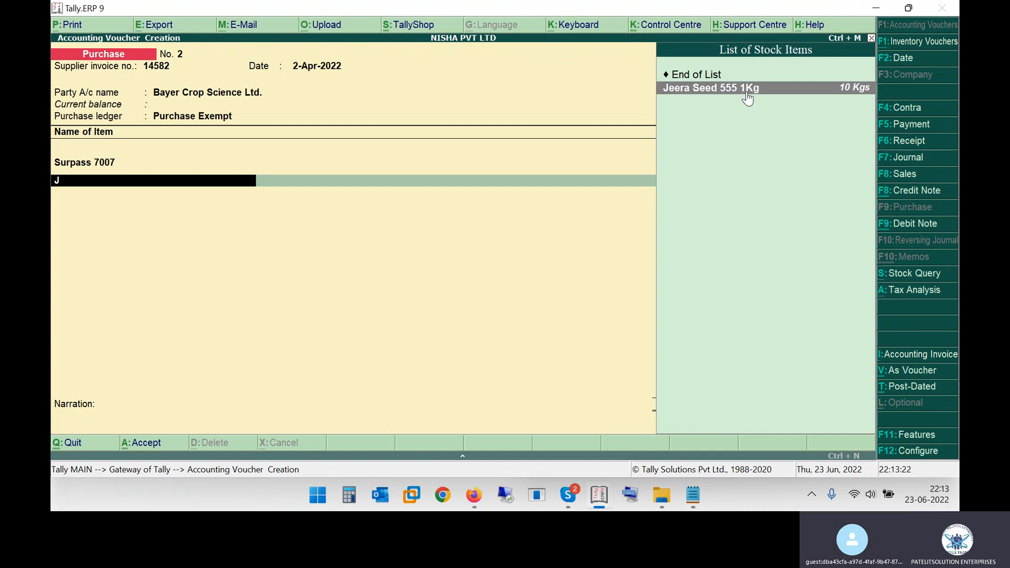
Add Jeera Seed 555 1Kg to the purchase voucher with the invoice's quantity of 8 Kgs
key(Return)
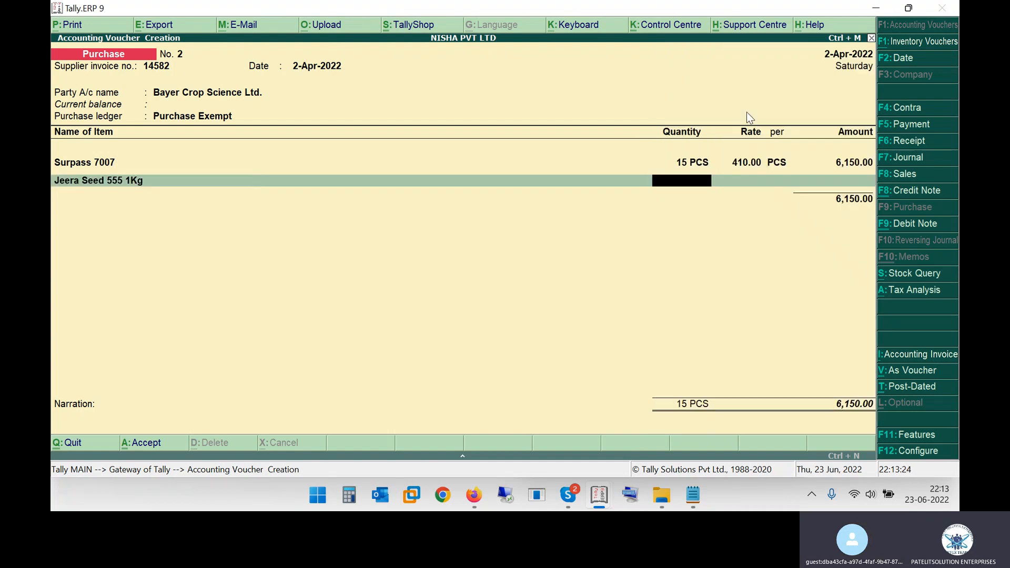
key(alt+Tab)
drag(533, 282, 550, 284)
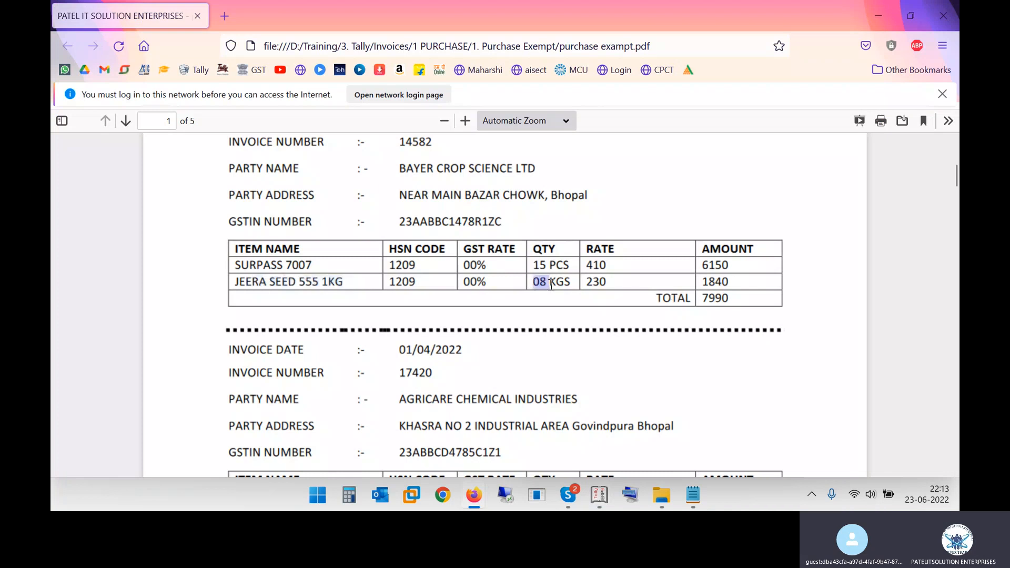
key(alt+Tab)
text(8)
key(Return)
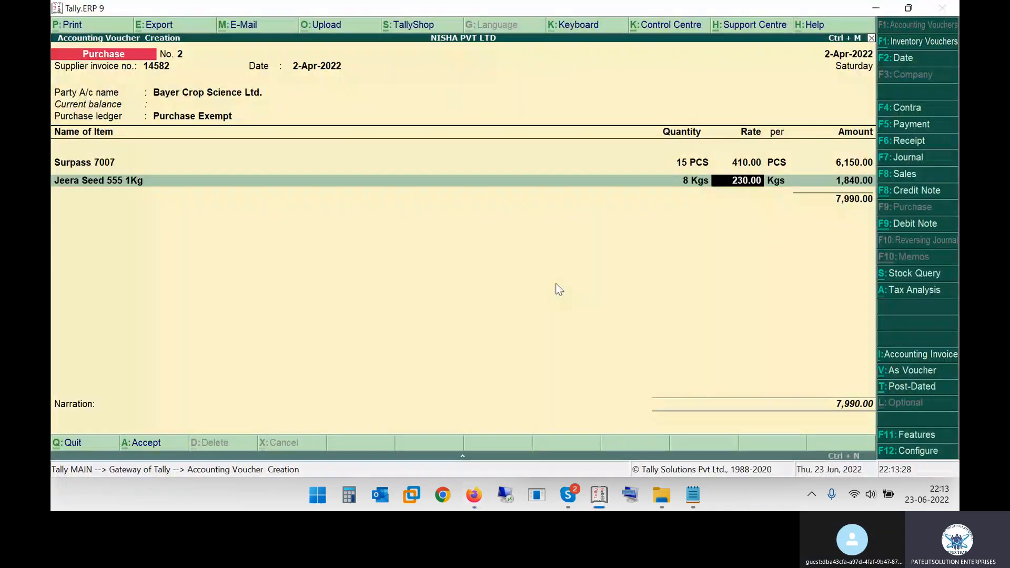
Check the Jeera Seed 555 1Kg rate of 230 and line amount against the invoice and accept the line
key(alt+Tab)
key(alt+Tab)
key(Return)
key(alt+Tab)
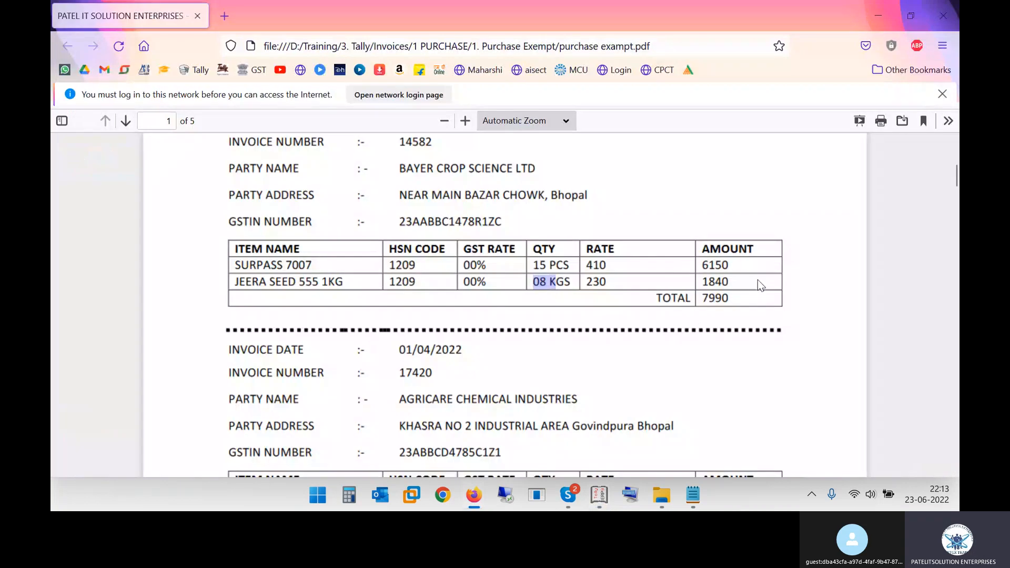
key(alt+Tab)
key(Return)
key(Return)
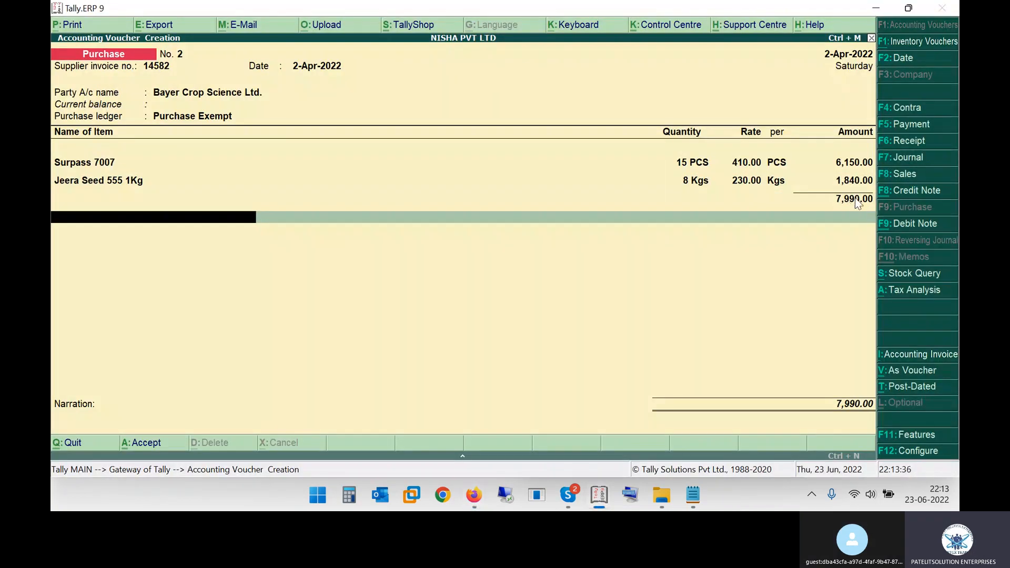
Recheck the voucher amounts against the invoice, leave the narration blank, and save the purchase voucher
key(BackSpace)
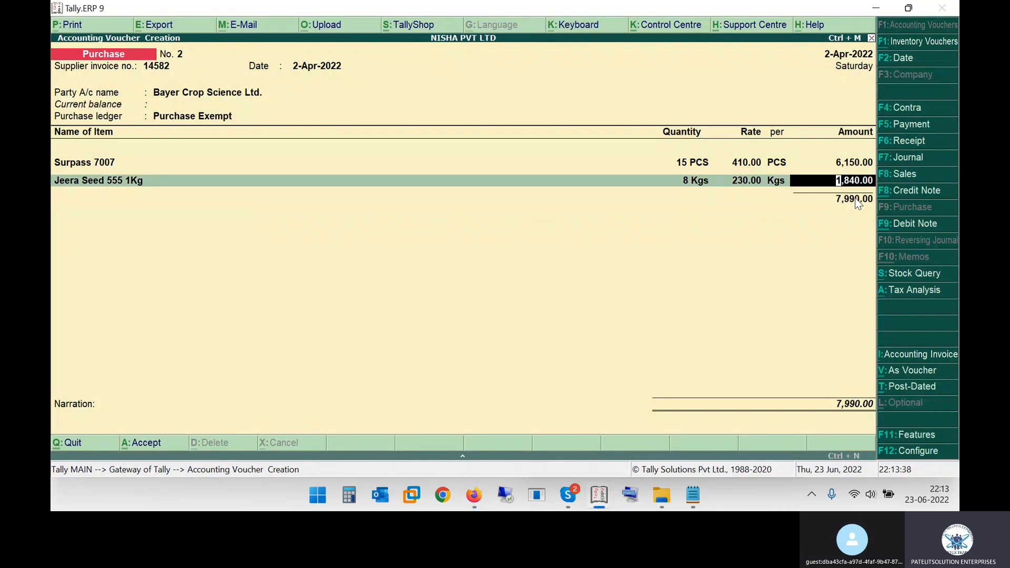
key(alt+Tab)
key(alt+Tab)
key(Return)
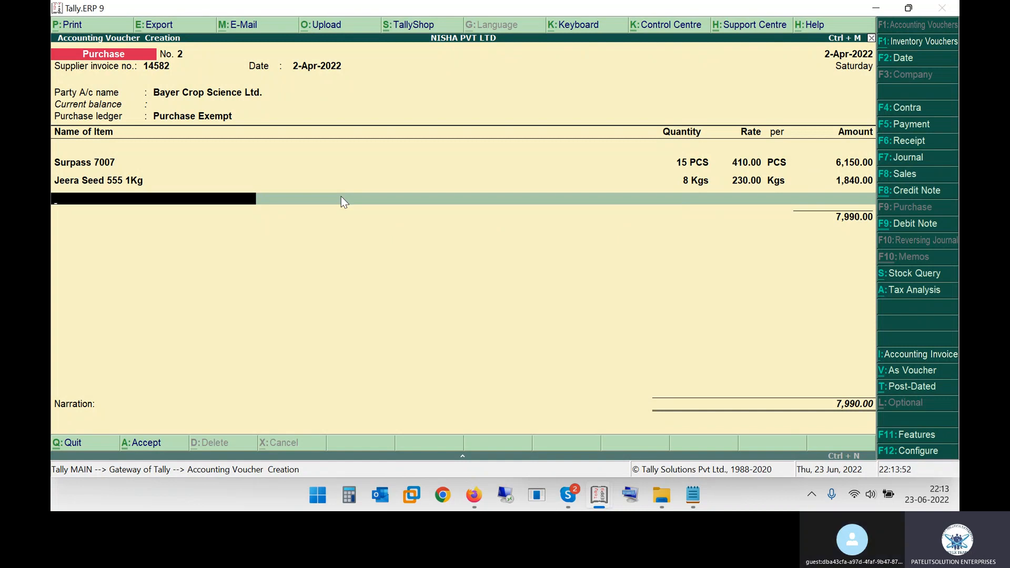
key(Return)
key(Return)
key(Return)
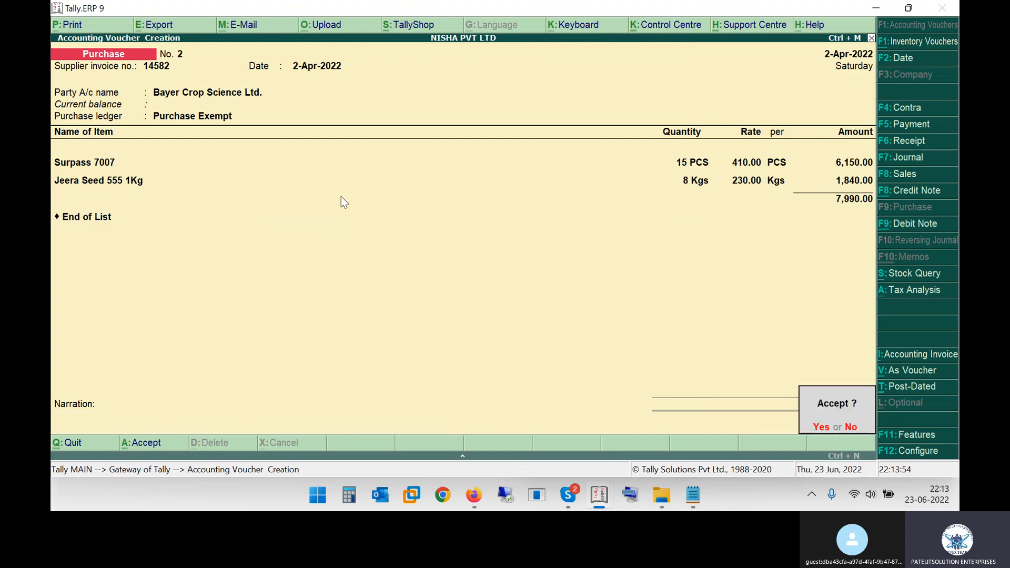
key(Return)
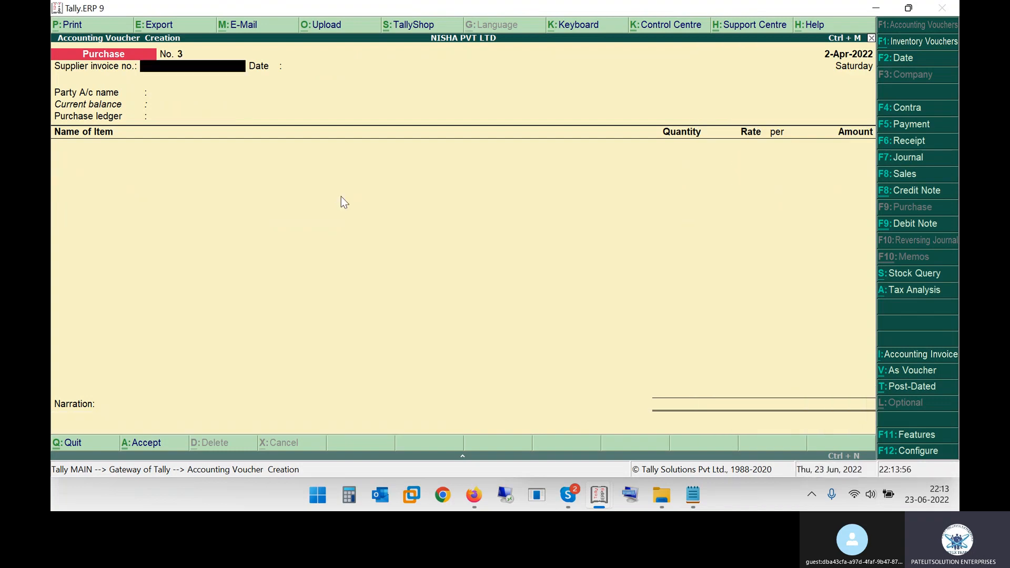
Find the date of the next invoice in the PDF, 01/04/2022, and set the new purchase voucher's date to 01-04
key(alt+Tab)
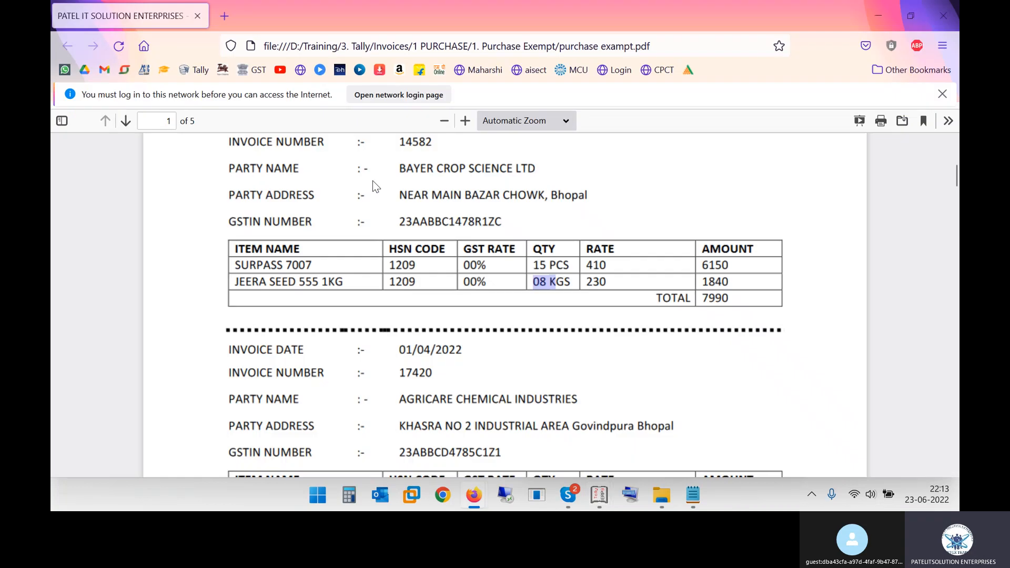
scroll(504, 283, down, 6)
scroll(465, 258, up, 3)
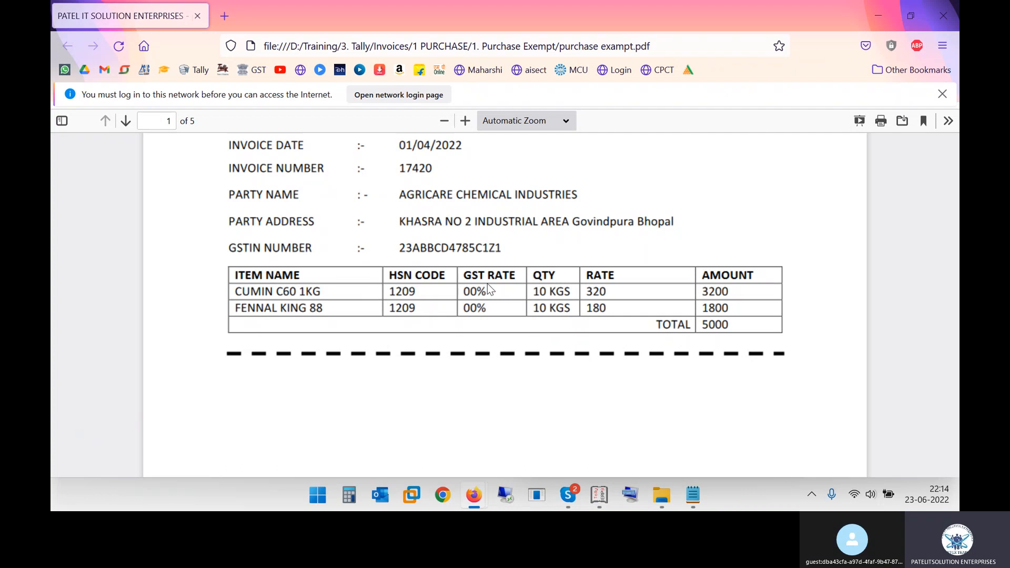
drag(406, 146, 462, 150)
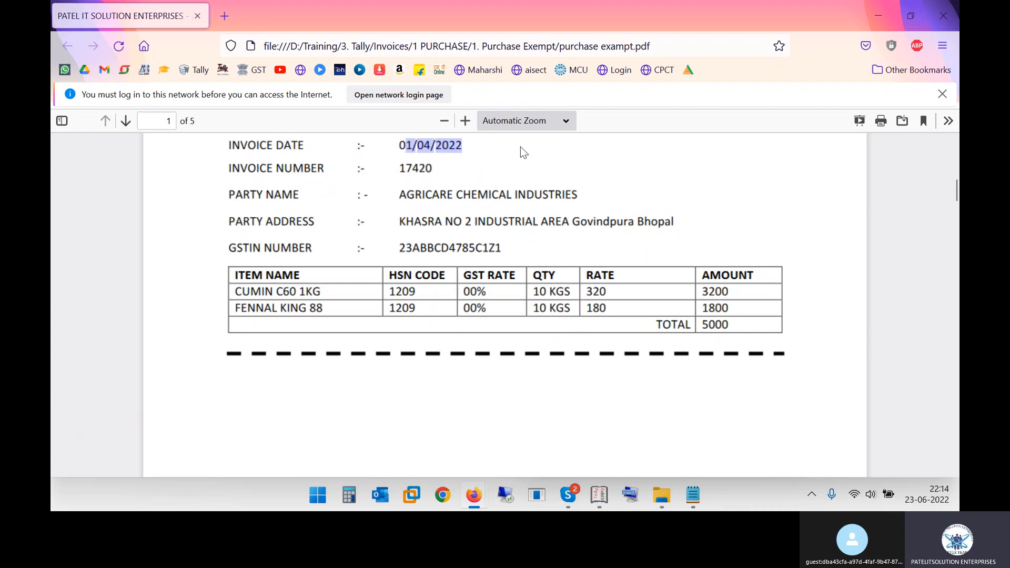
key(alt+Tab)
key(F2)
text(01-04)
key(Return)
Copy invoice number 17420 from the PDF into the supplier invoice number and keep the date 1-Apr-2022
key(alt+Tab)
double_click(409, 169)
key(alt+Tab)
text(17420)
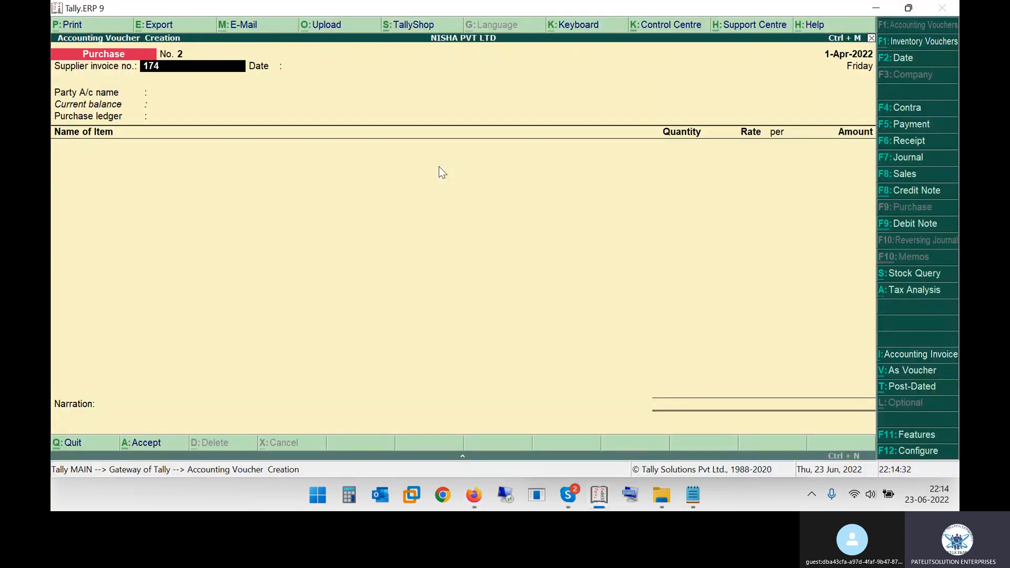
key(Return)
key(Return)
Look up the party AGRICARE CHEMICAL INDUSTRIES in the invoice and search for it among the voucher's party ledgers
key(alt+Tab)
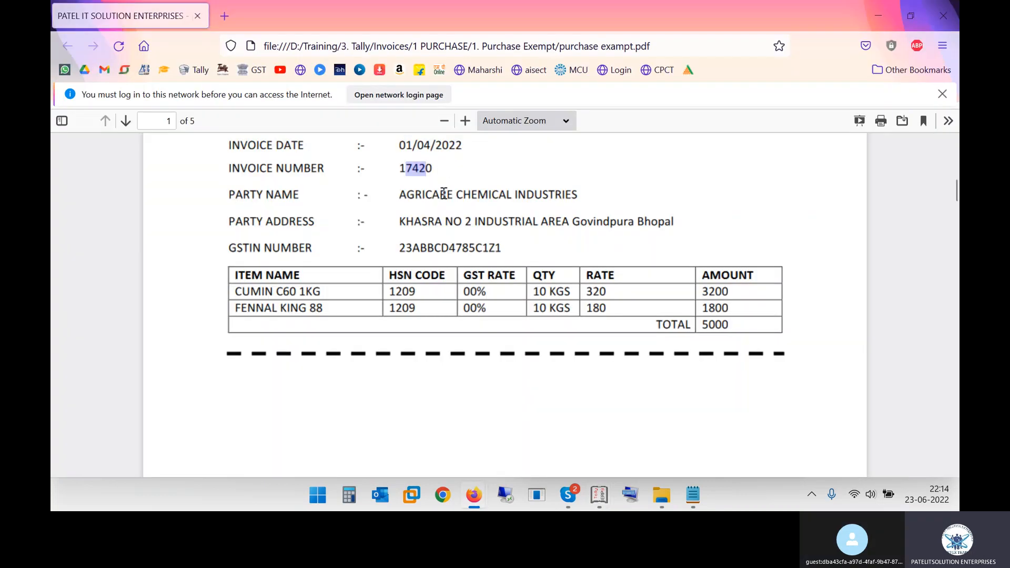
drag(406, 195, 585, 192)
key(alt+Tab)
text(ar)
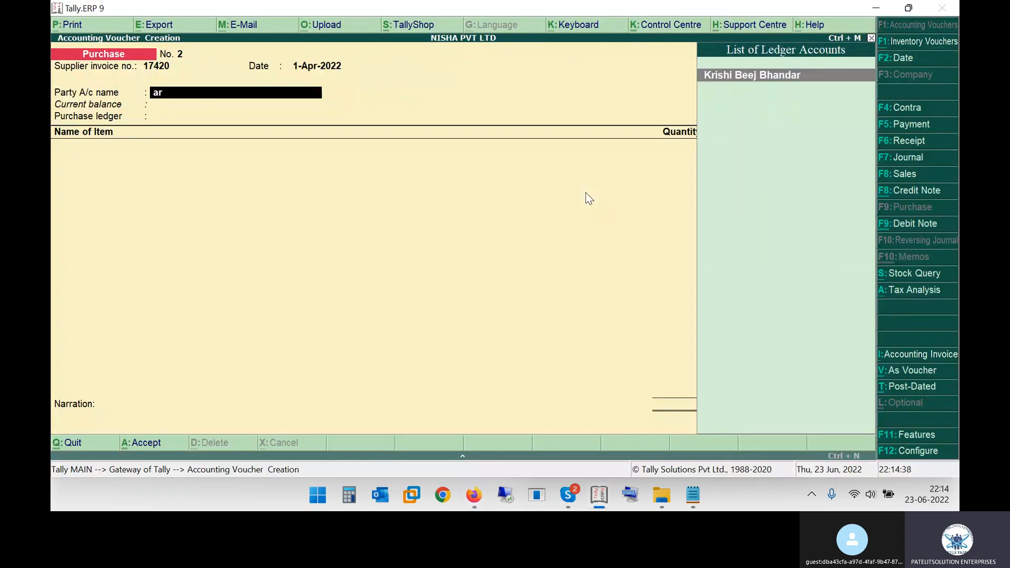
key(BackSpace)
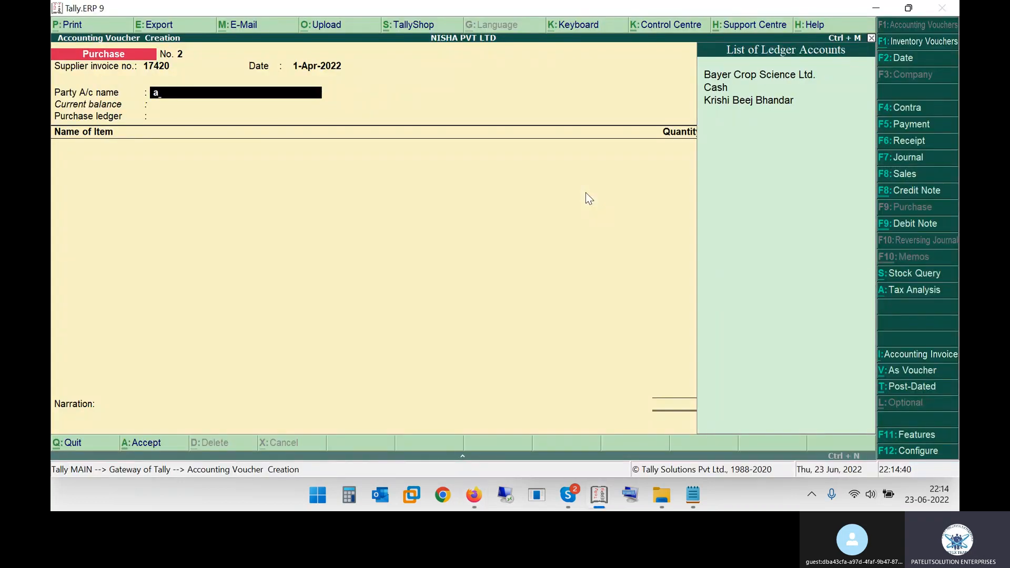
Start a new party ledger from the voucher and name it Agricare Chemical Industries as in the invoice
key(alt+c)
text(Agri)
key(alt+Tab)
key(alt+Tab)
text(care)
key(alt+Tab)
key(alt+Tab)
text(Chemica)
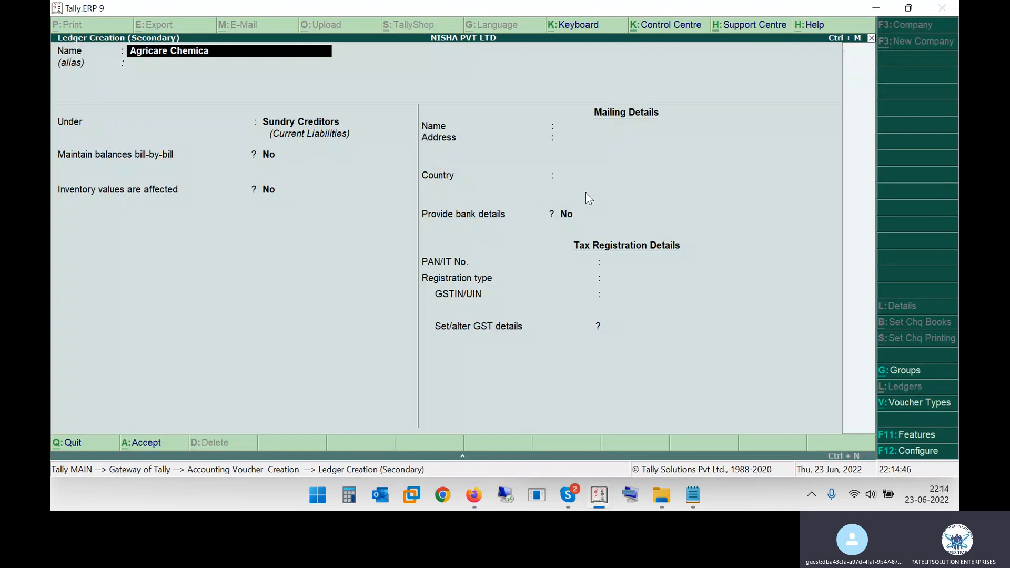
text(l industries)
key(Return)
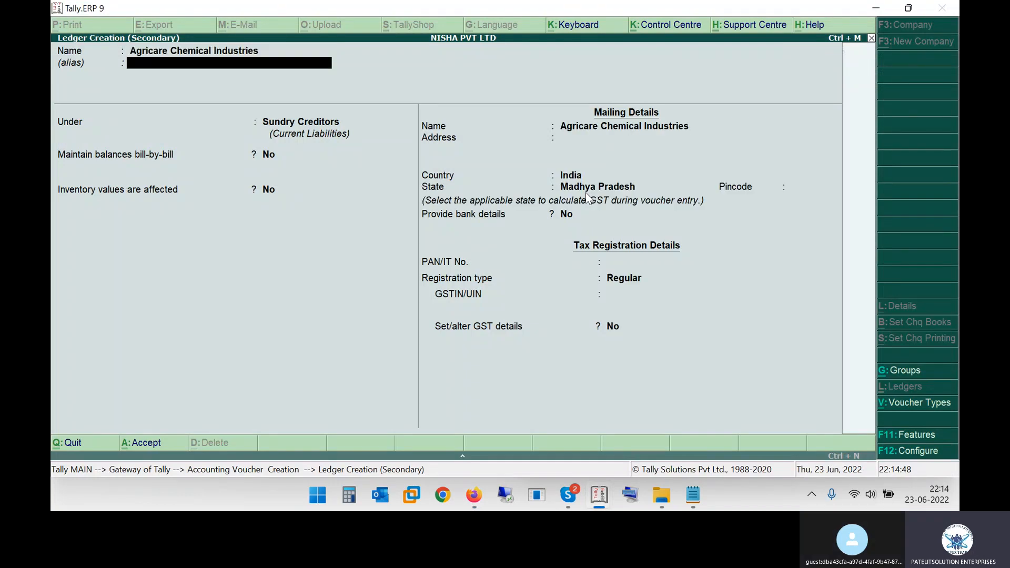
Keep the ledger under Sundry Creditors with bill-by-bill balances and inventory values set to No, and keep the mailing name
key(Return)
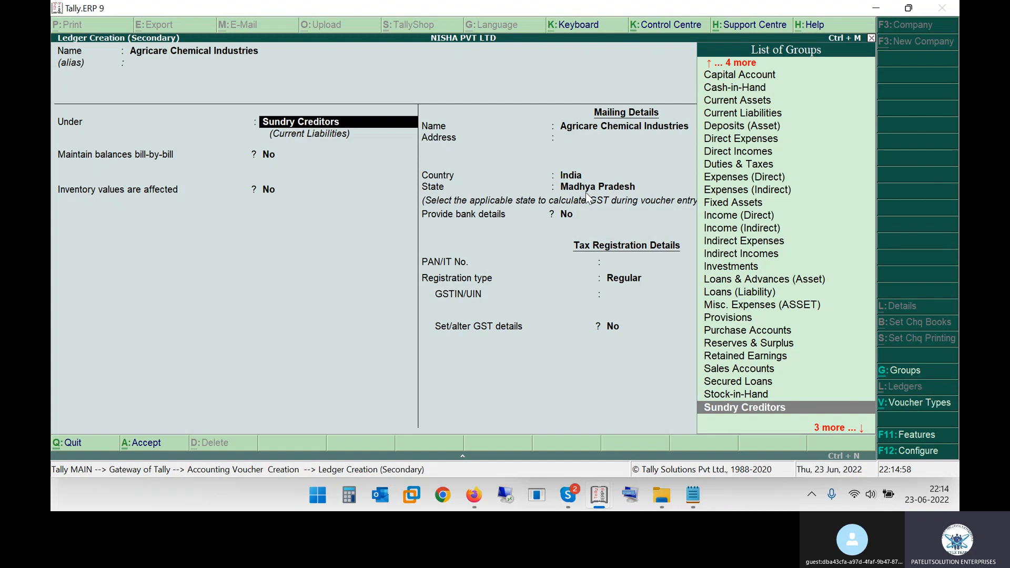
key(Return)
key(Return)
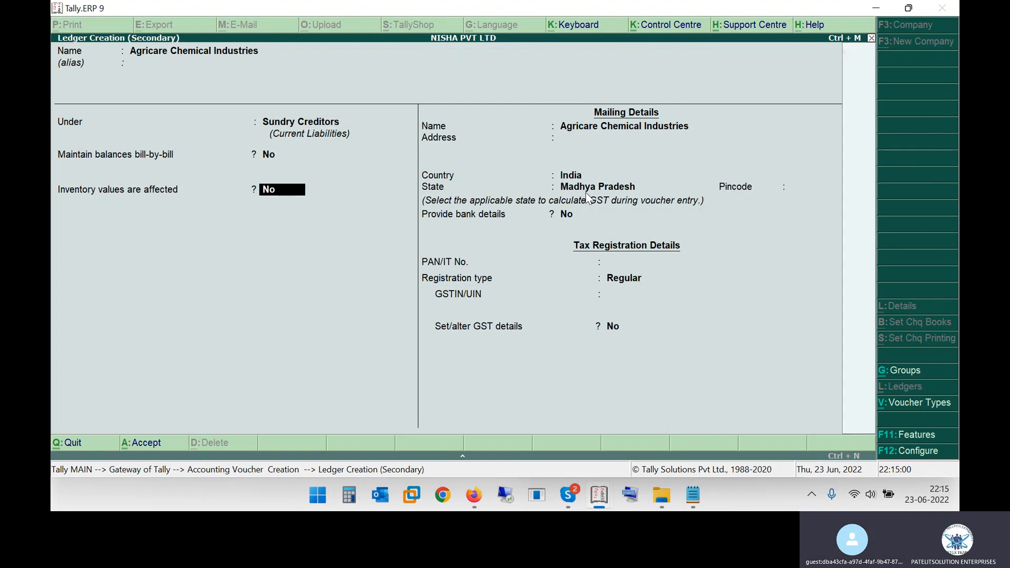
key(Return)
key(Return)
Copy the party address from the invoice into the ledger's mailing address, keeping India, Madhya Pradesh and no bank details
key(alt+Tab)
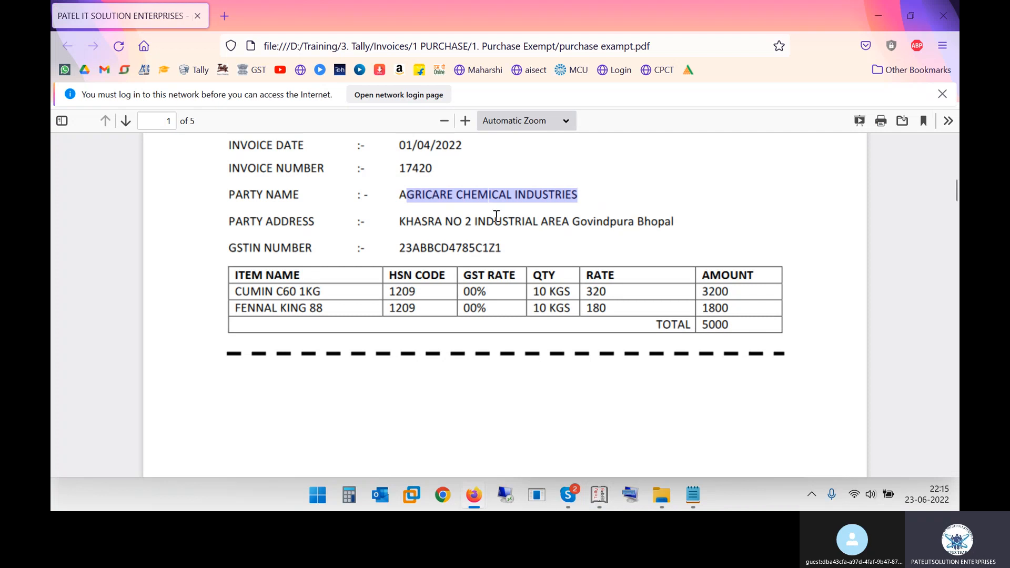
drag(406, 222, 682, 228)
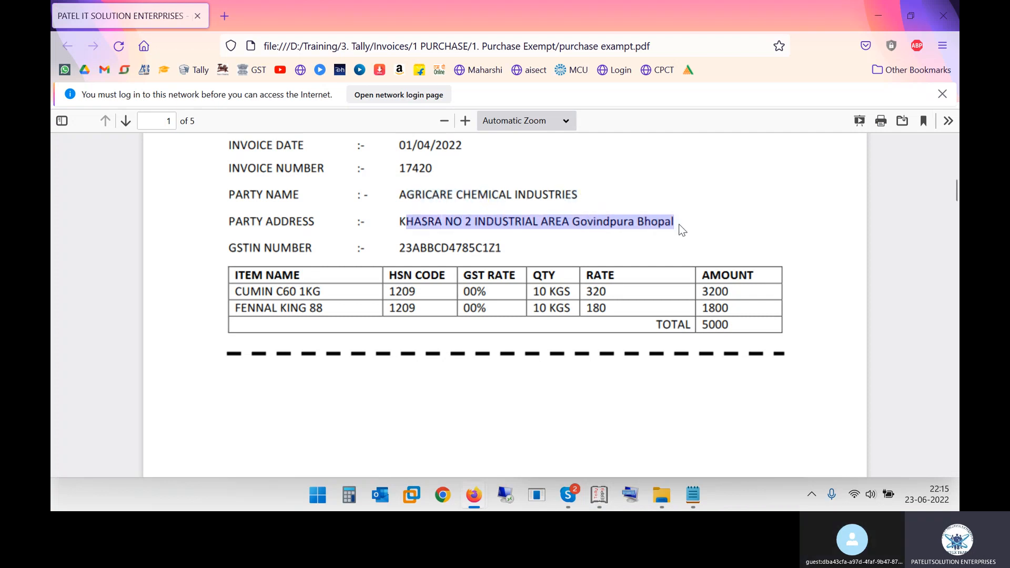
click(403, 222)
drag(403, 222, 681, 220)
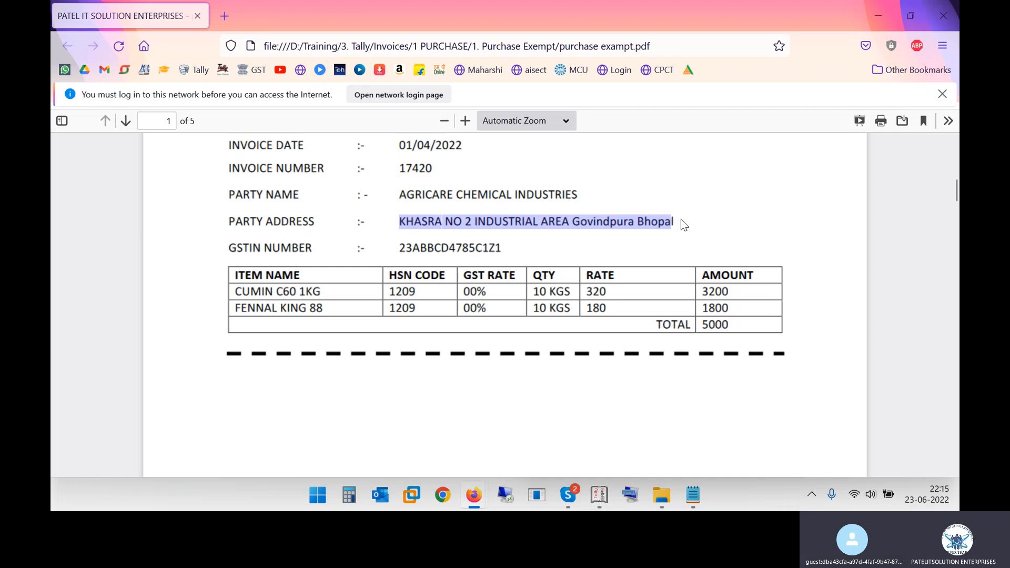
key(ctrl+c)
key(alt+Tab)
key(ctrl+alt+v)
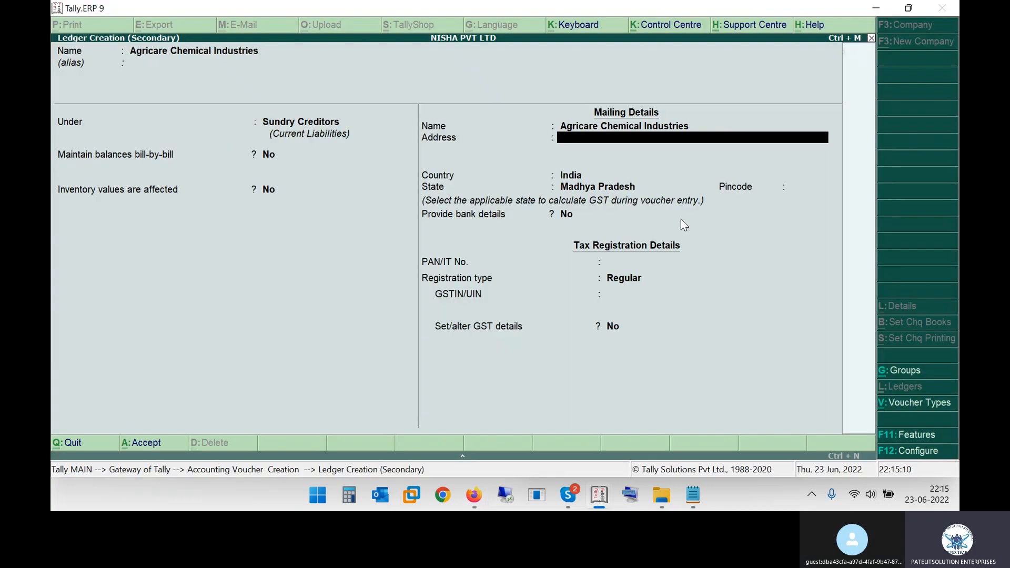
key(Return)
key(Return)
key(Return)
key(Return)
key(Return)
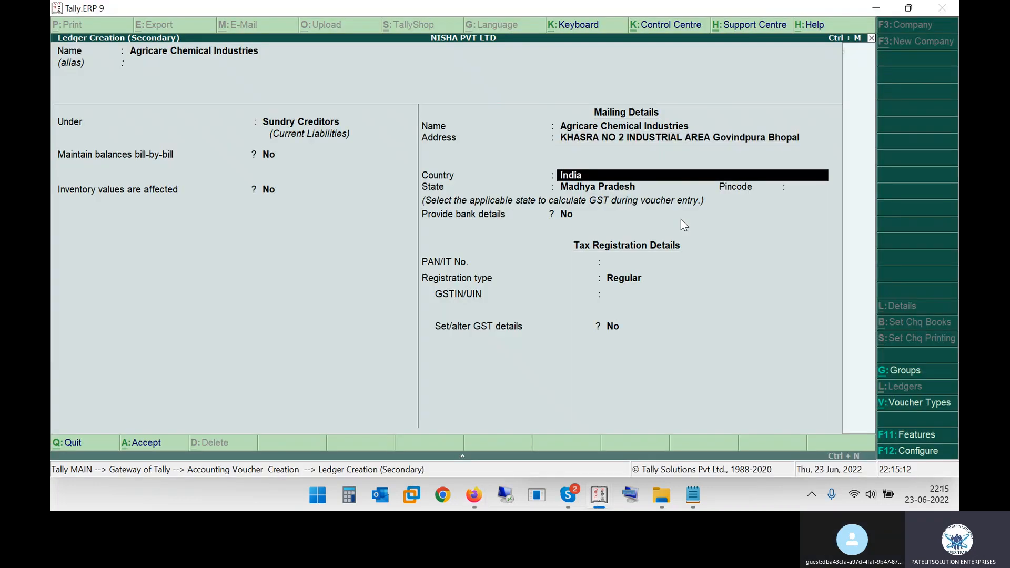
key(Return)
key(Return)
key(Return)
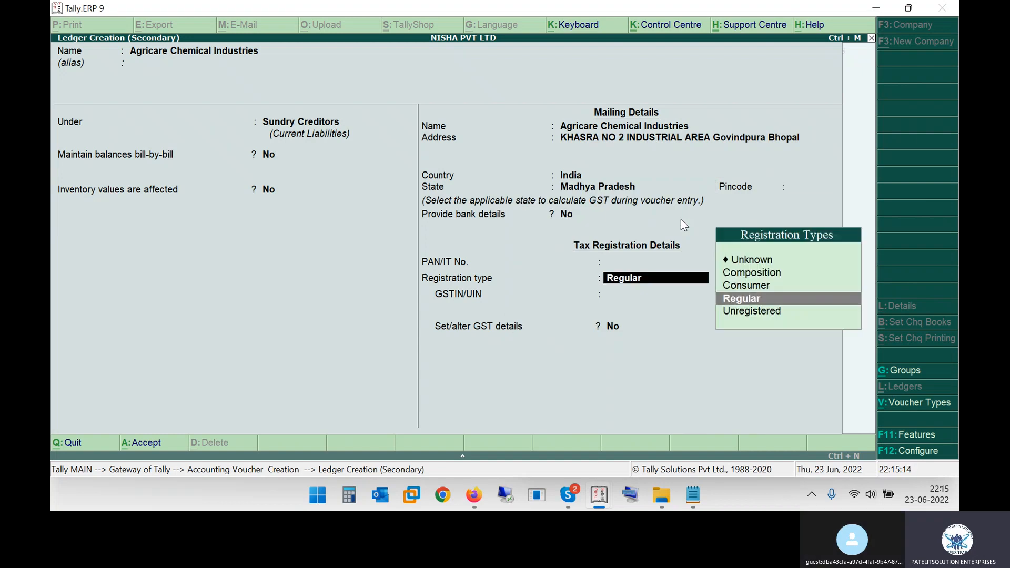
Copy the party's GSTIN from the invoice into the ledger with Regular registration, and save the ledger
key(alt+Tab)
drag(399, 246, 485, 242)
click(405, 256)
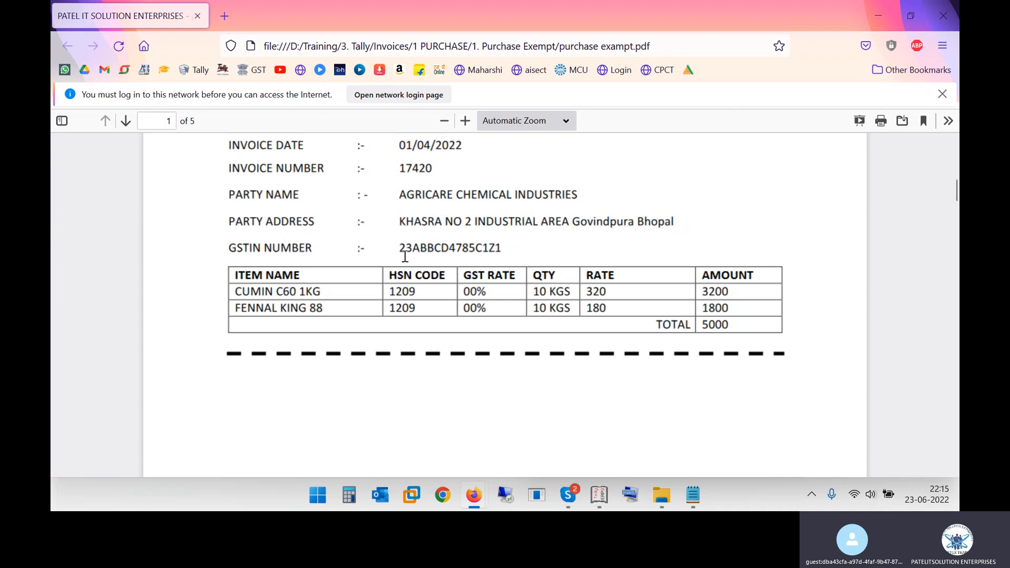
drag(403, 246, 510, 248)
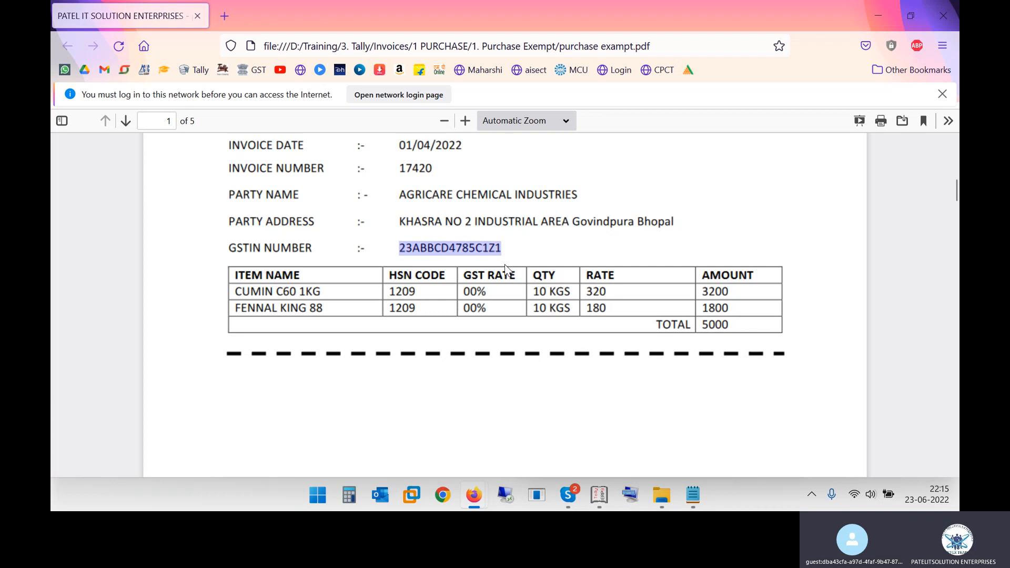
key(alt+Tab)
key(ctrl+alt+v)
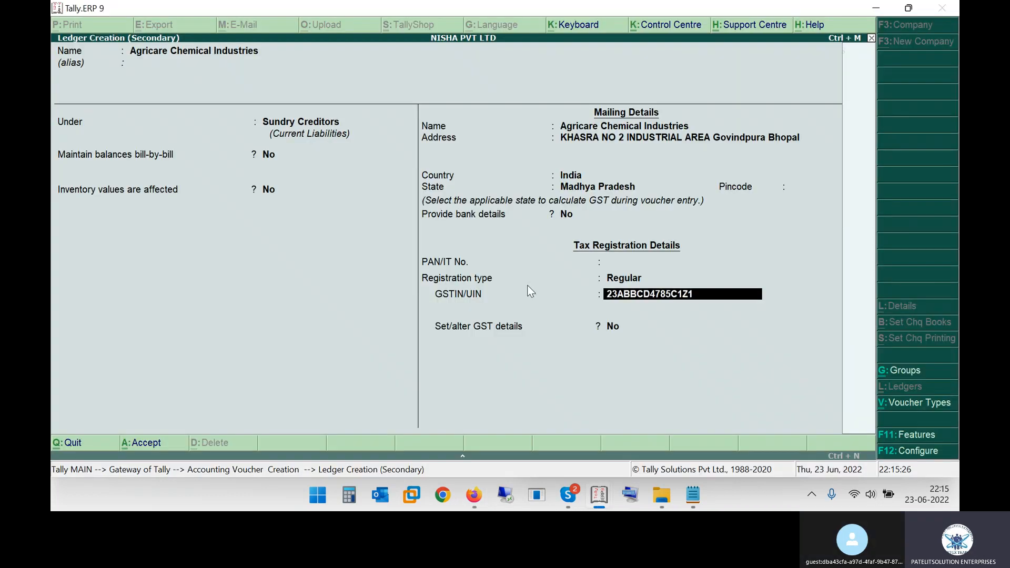
key(Return)
key(Return)
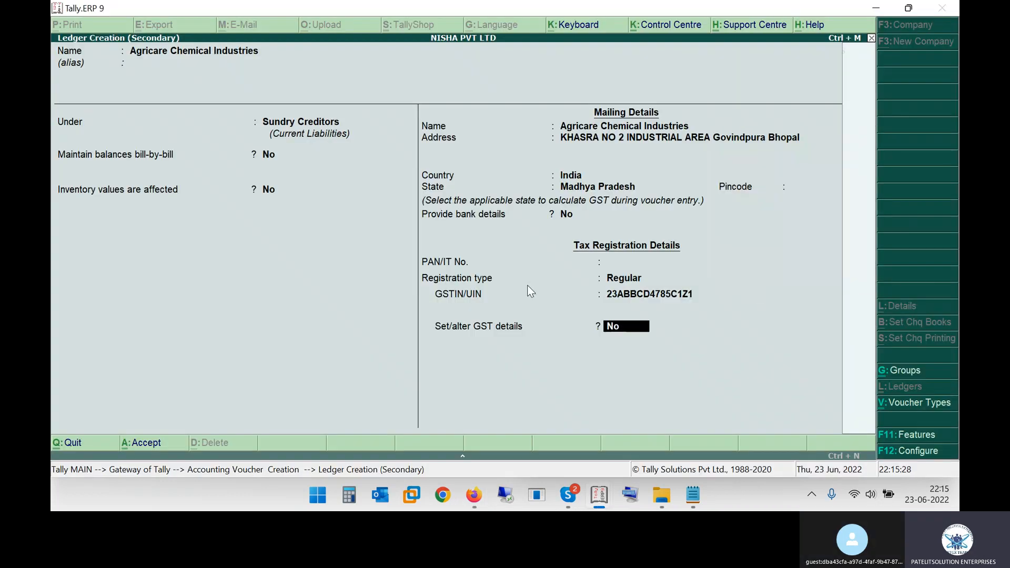
key(Return)
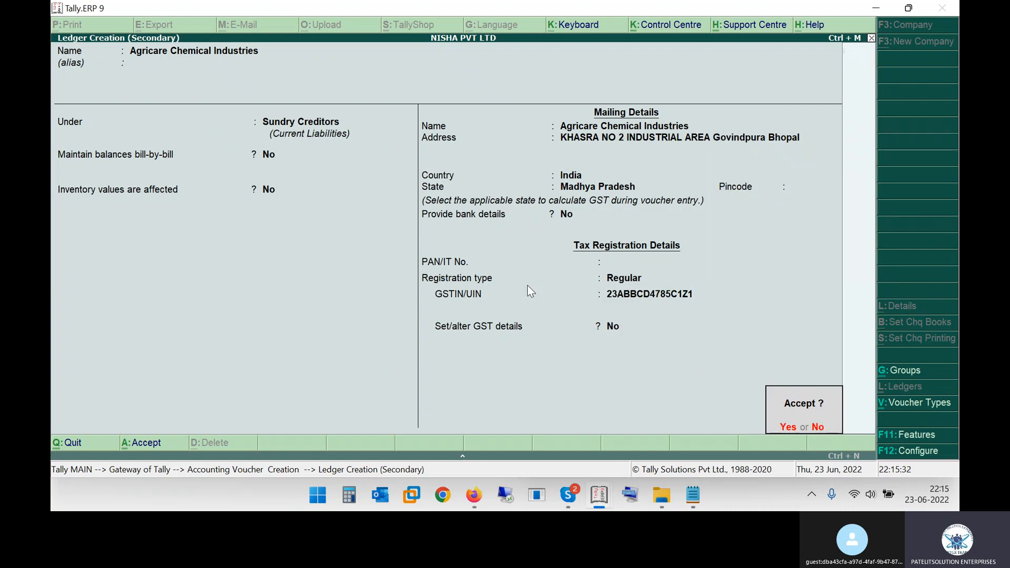
key(Return)
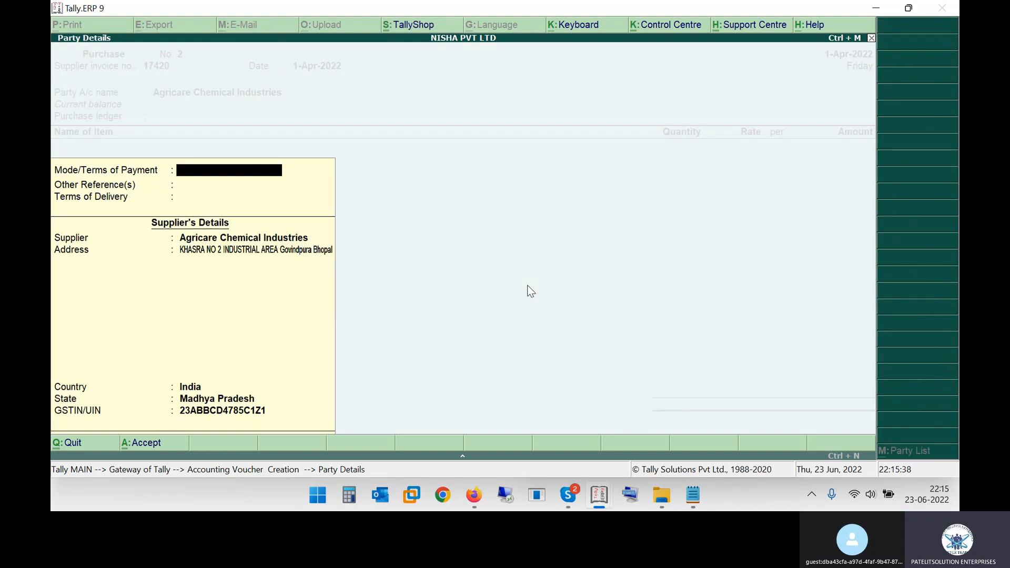
Accept the supplier details for Agricare Chemical Industries, leaving the payment terms, other references and delivery terms blank
key(Return)
key(Return)
key(Return)
key(Return)
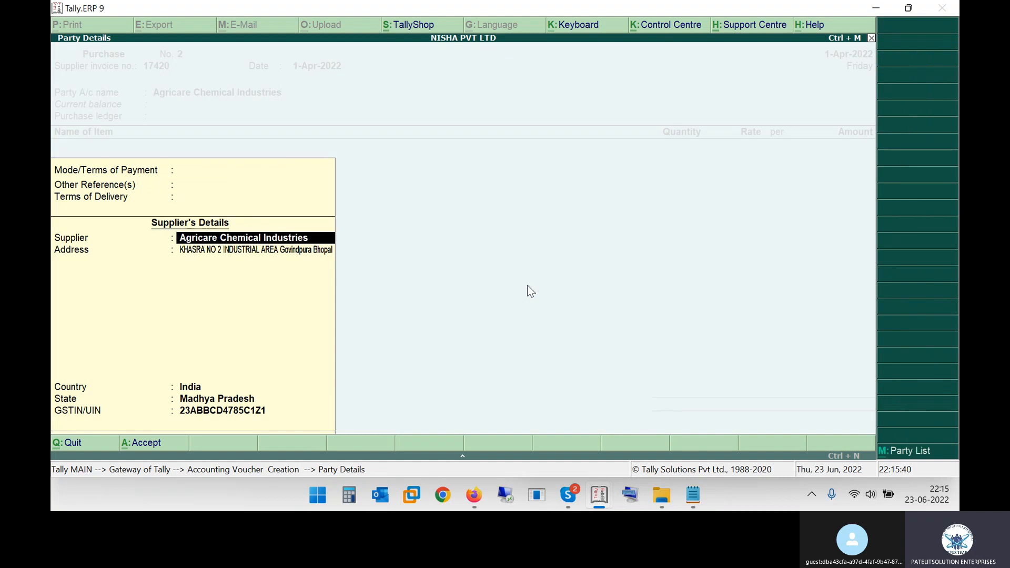
key(Return)
key(Return)
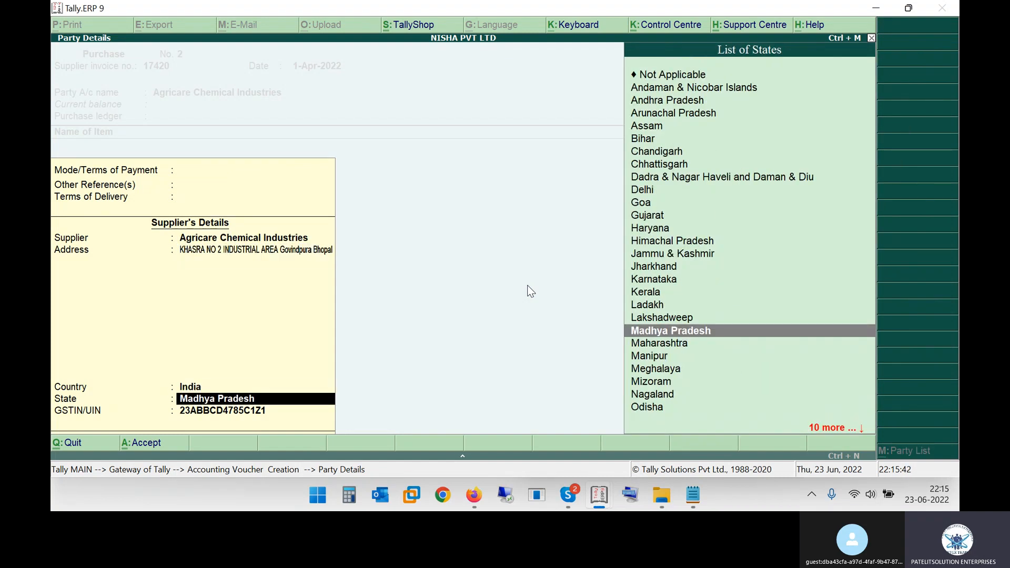
key(Return)
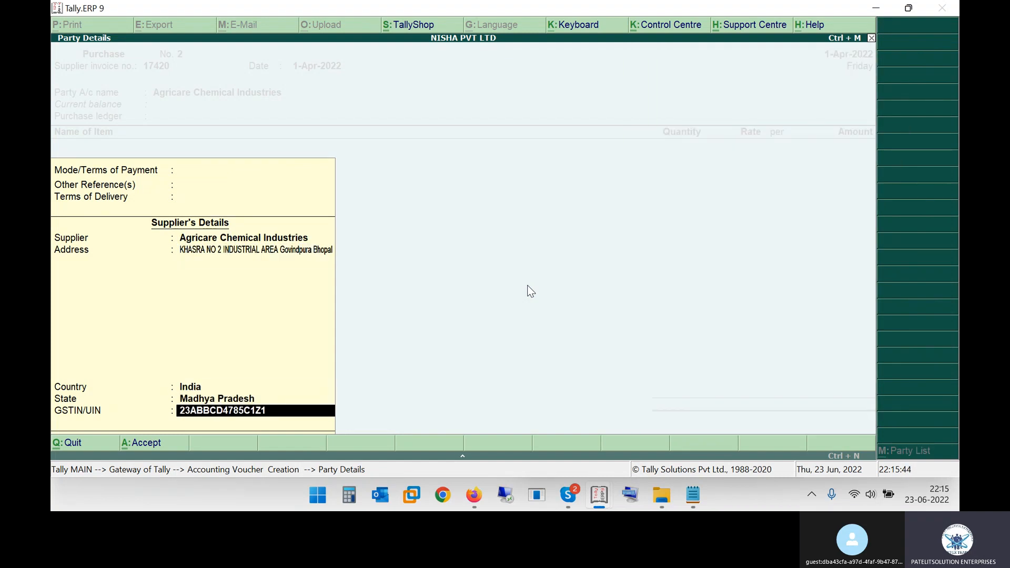
key(Return)
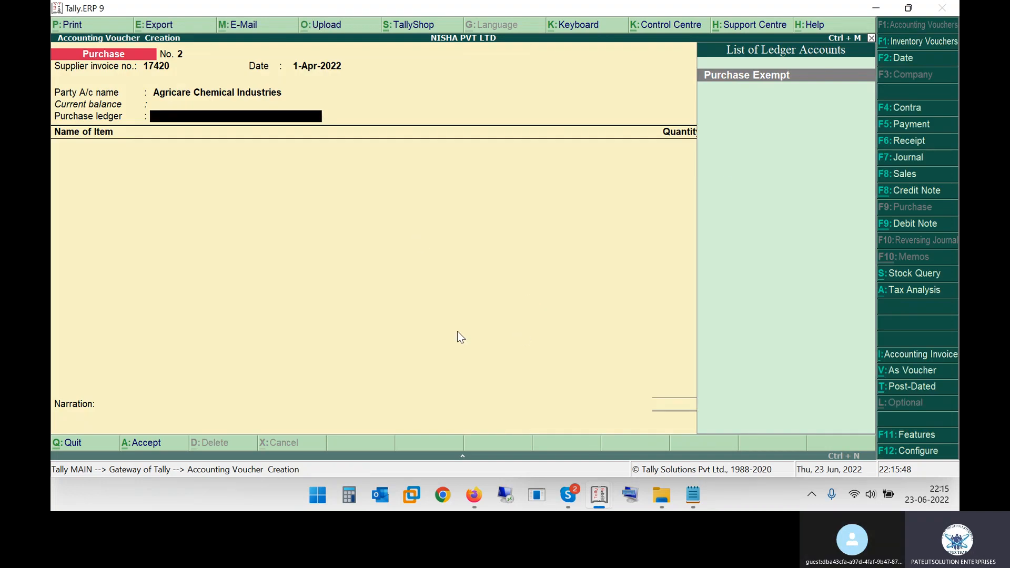
Check the items' GST rate in the invoice PDF and select Purchase Exempt as the voucher's purchase ledger
key(alt+Tab)
click(466, 292)
drag(466, 292, 499, 310)
click(473, 293)
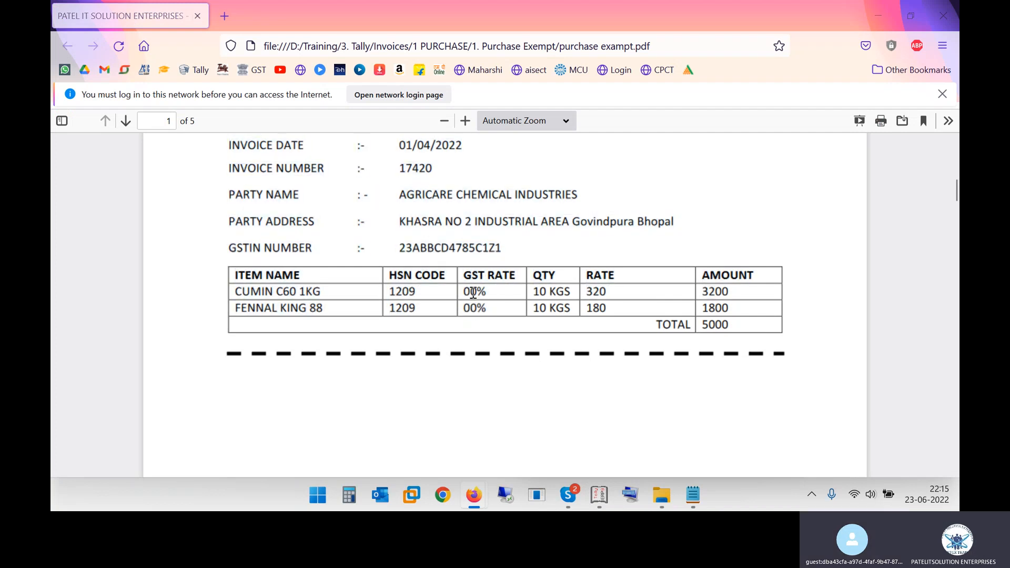
key(alt+Tab)
key(Return)
Start a new stock item from the voucher and name it Cumin C60 1kg as in the invoice, without an alias
key(alt+Tab)
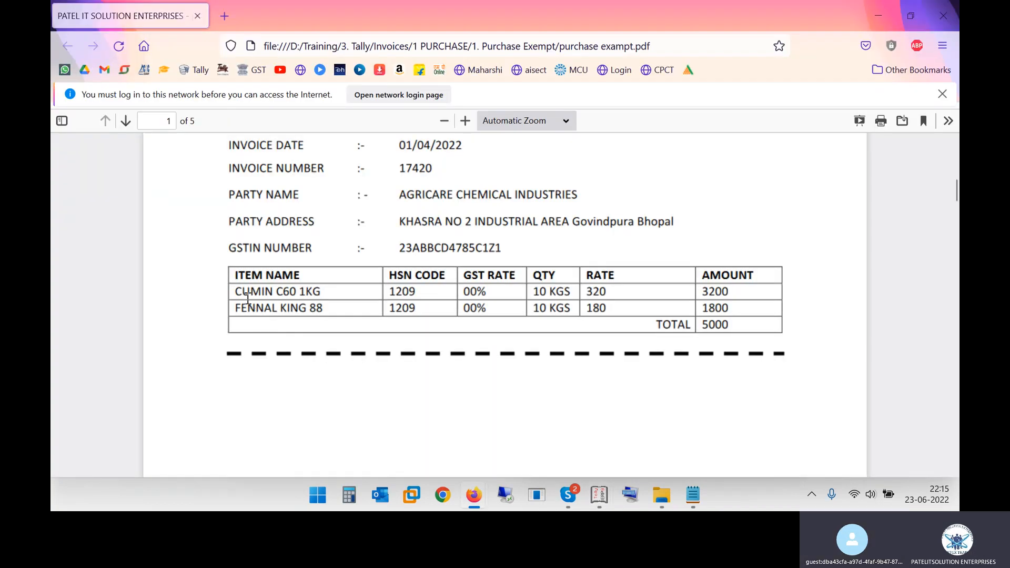
drag(240, 292, 316, 292)
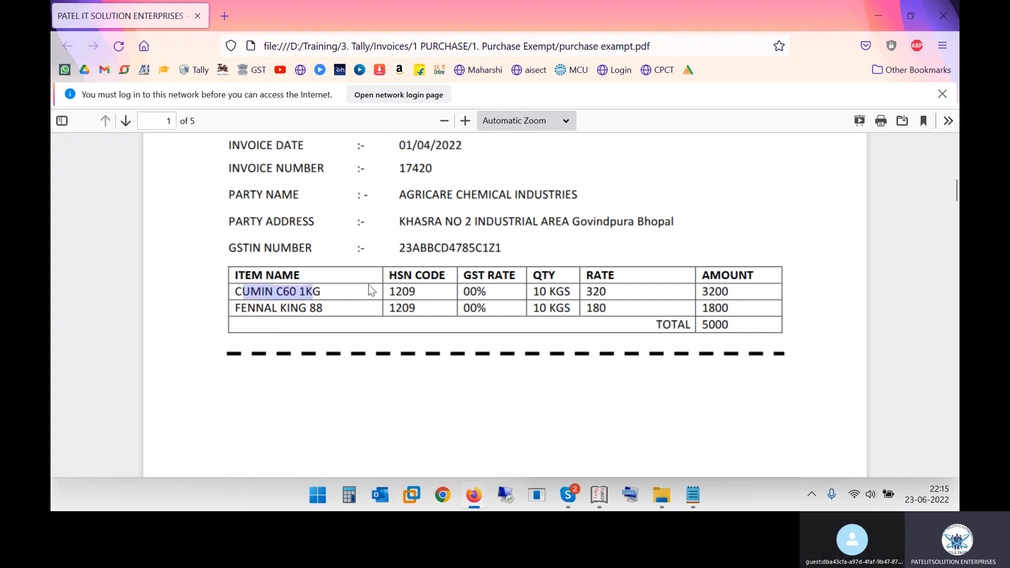
key(alt+Tab)
text(c)
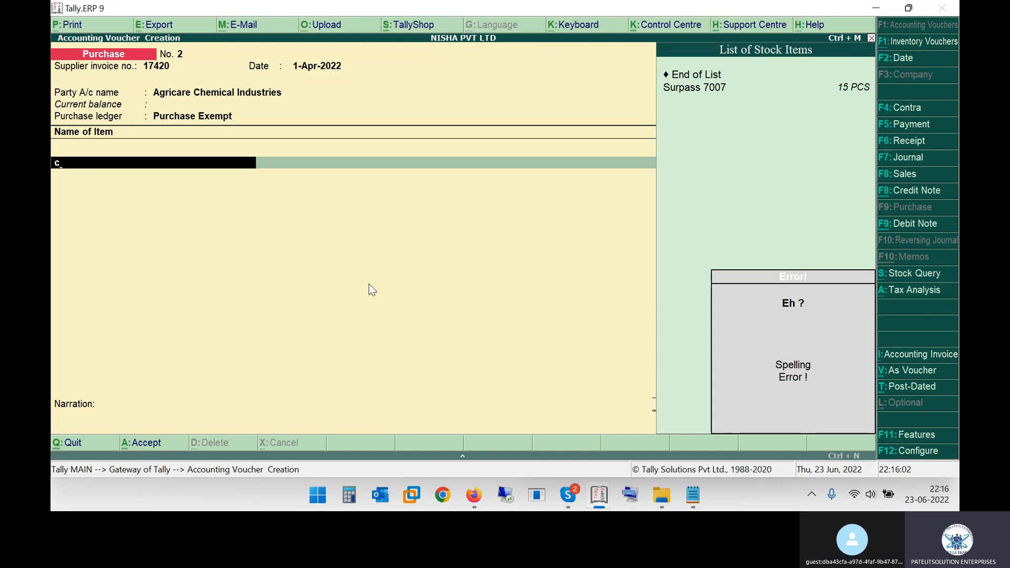
key(alt+c)
text(umin)
key(alt+Tab)
key(alt+Tab)
text(C60 1kg)
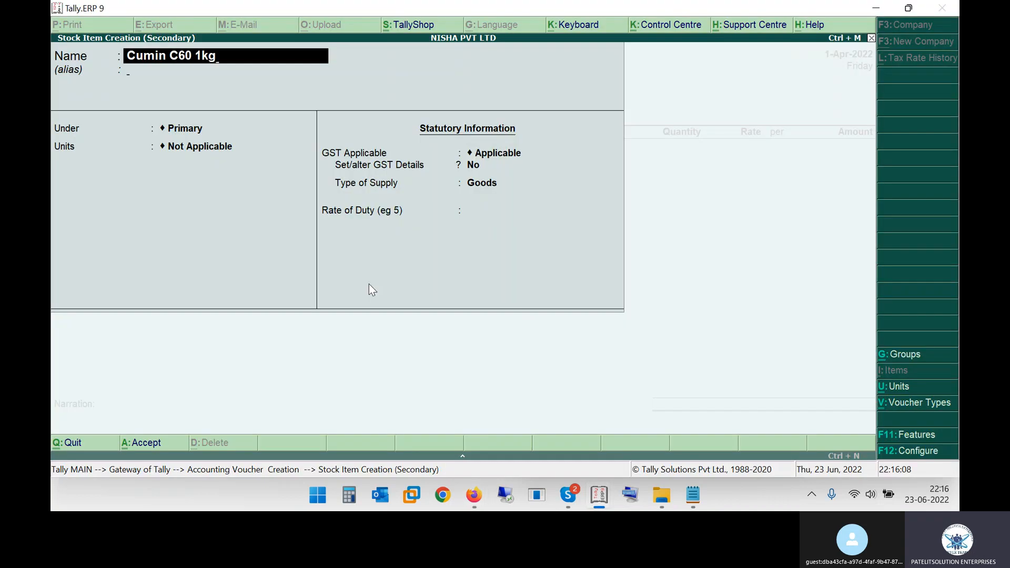
key(Return)
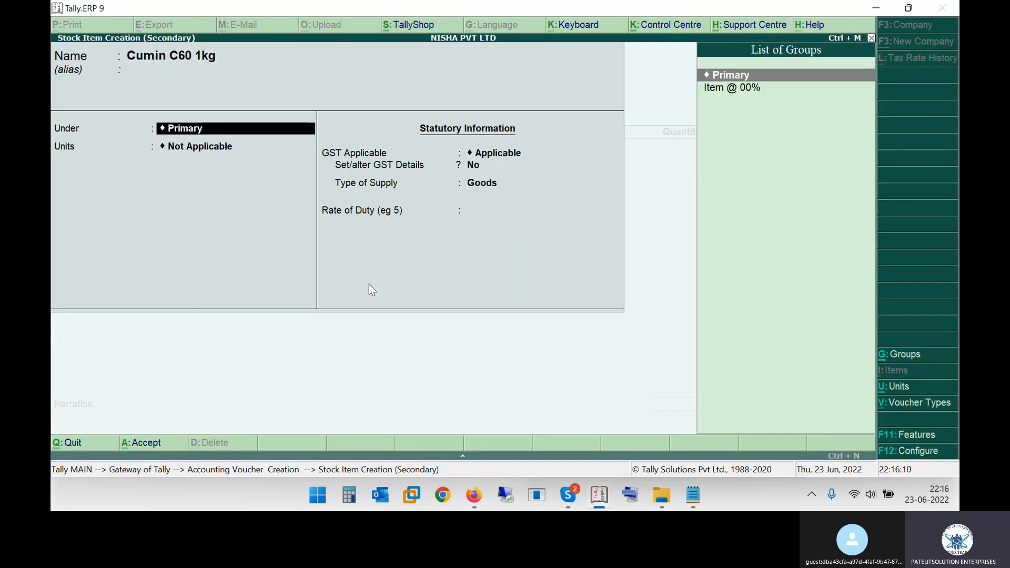
Put the stock item under the Item @ 00% group and set its unit to Kgs as in the invoice
key(alt+Tab)
key(alt+Tab)
key(Down)
key(Return)
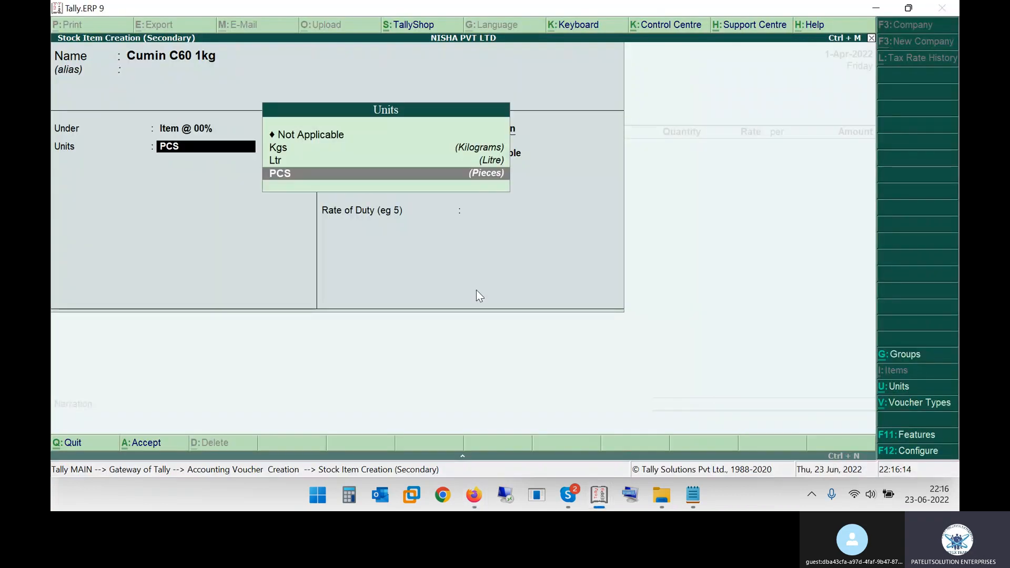
key(alt+Tab)
drag(549, 293, 572, 293)
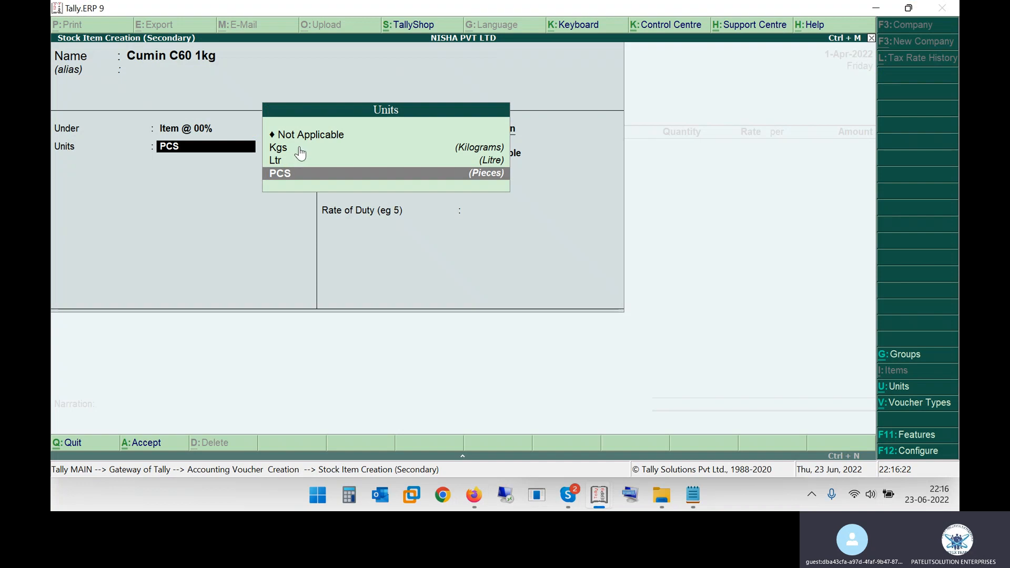
click(299, 148)
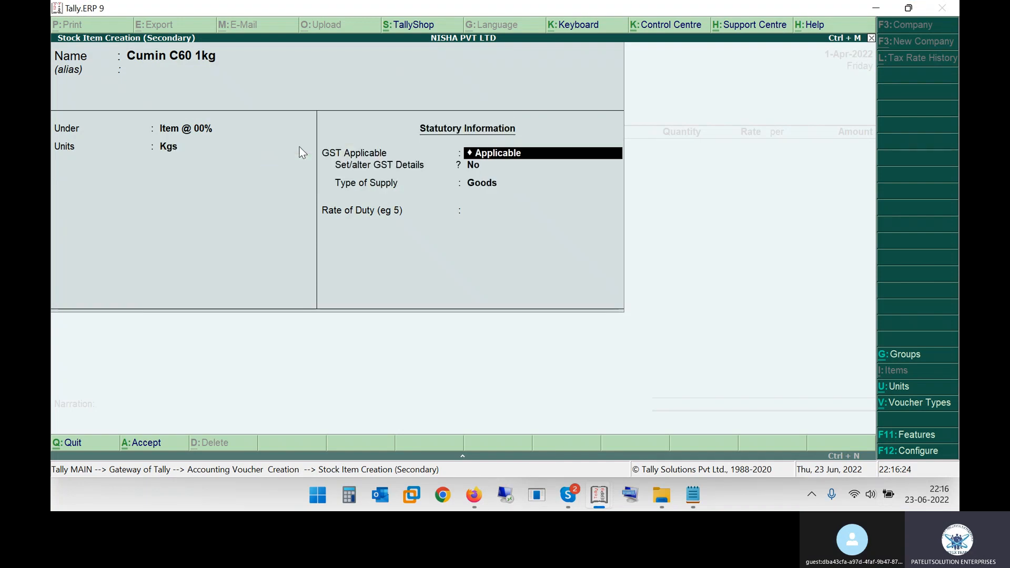
Enable GST details for the stock item, enter the invoice's HSN code 1209 as the description, keep On Value calculation and choose the taxability
key(Return)
key(y)
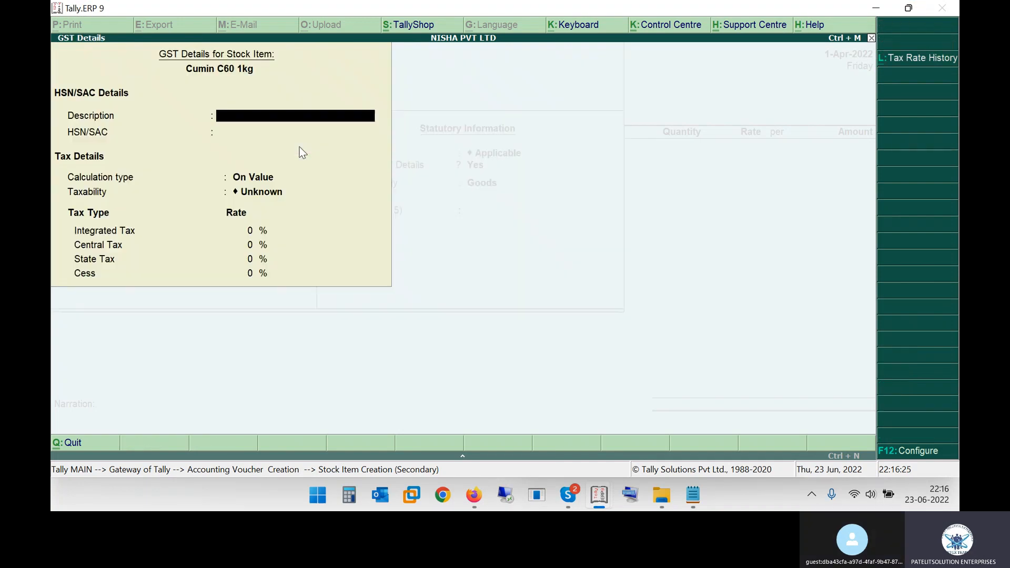
key(alt+Tab)
drag(410, 292, 438, 288)
key(alt+Tab)
text(1209)
key(Return)
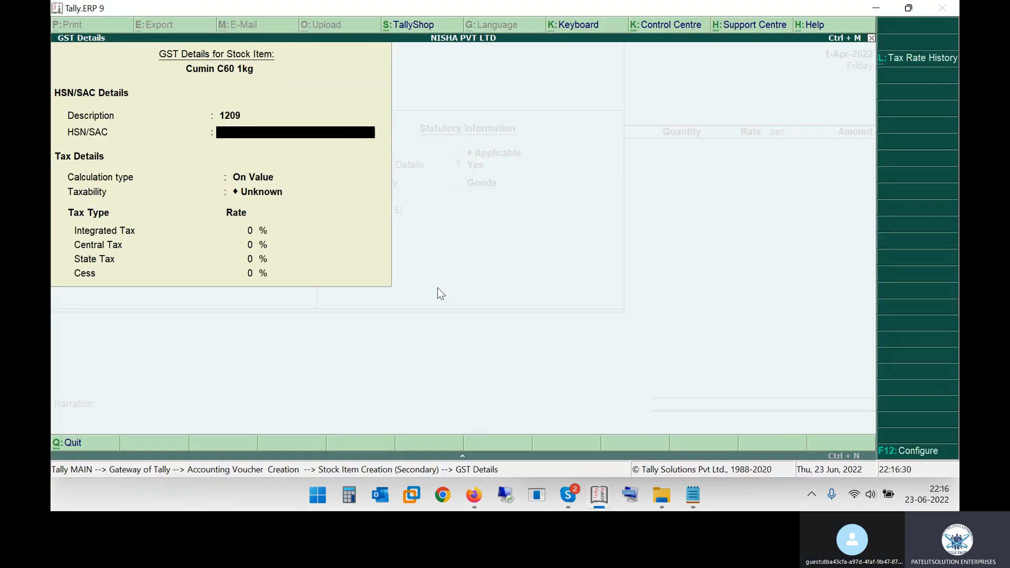
key(Return)
key(Return)
key(Down)
Keep Goods as the type of supply with a rate of duty of 0, and save the stock item
key(Return)
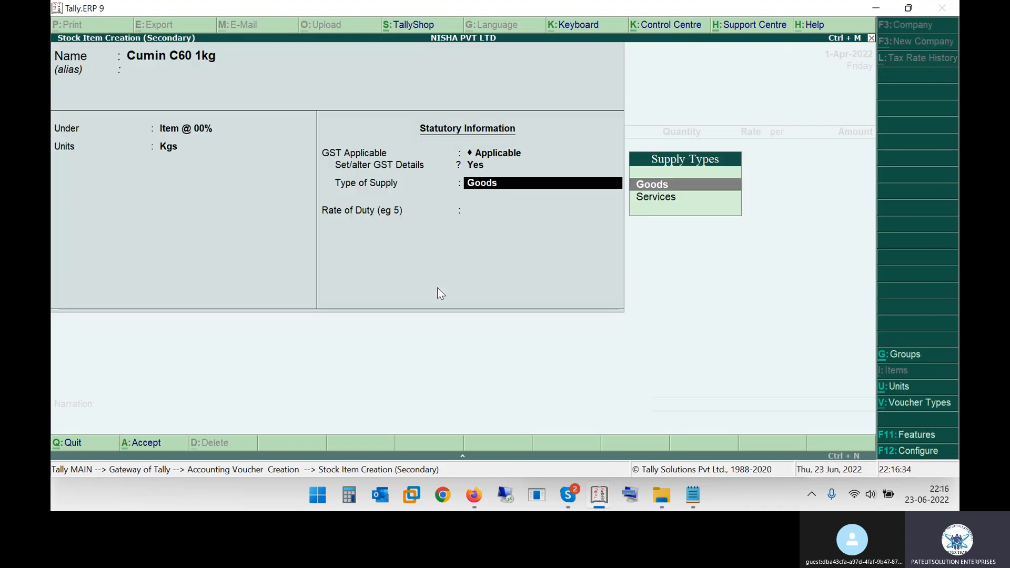
key(Return)
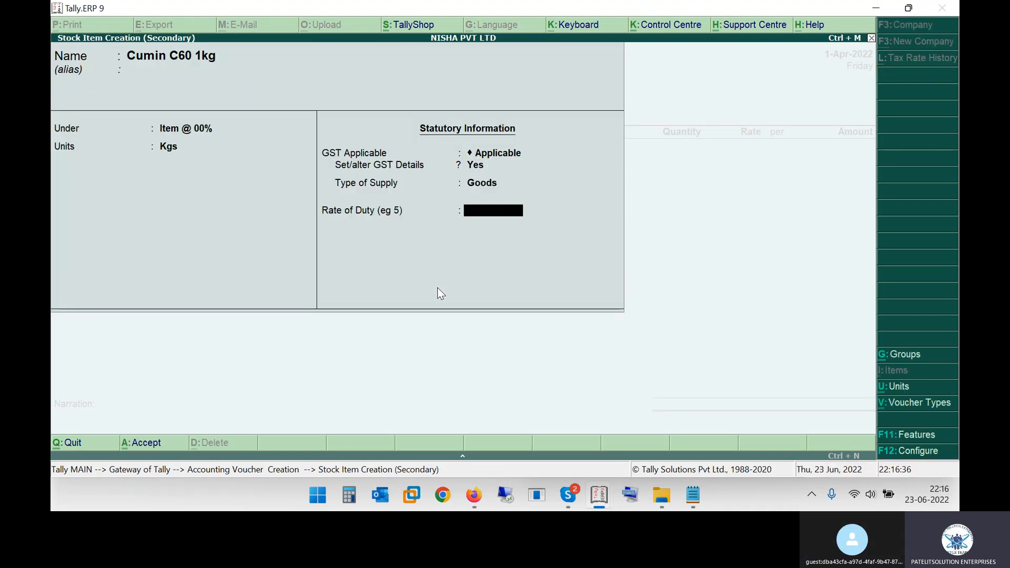
key(Return)
key(Return)
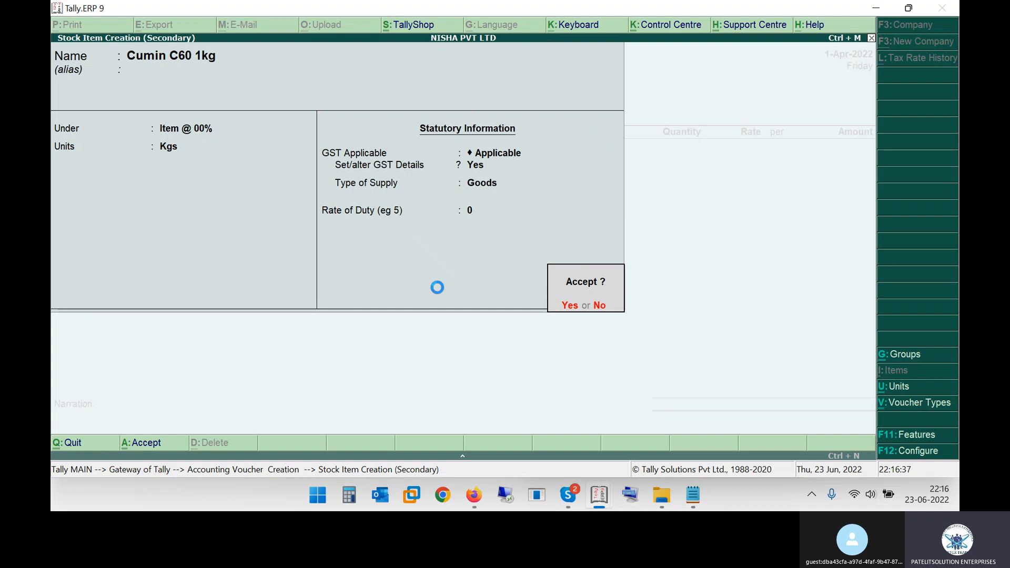
Switch to the invoice PDF to consult the CUMIN C60 1KG line
key(alt+Tab)
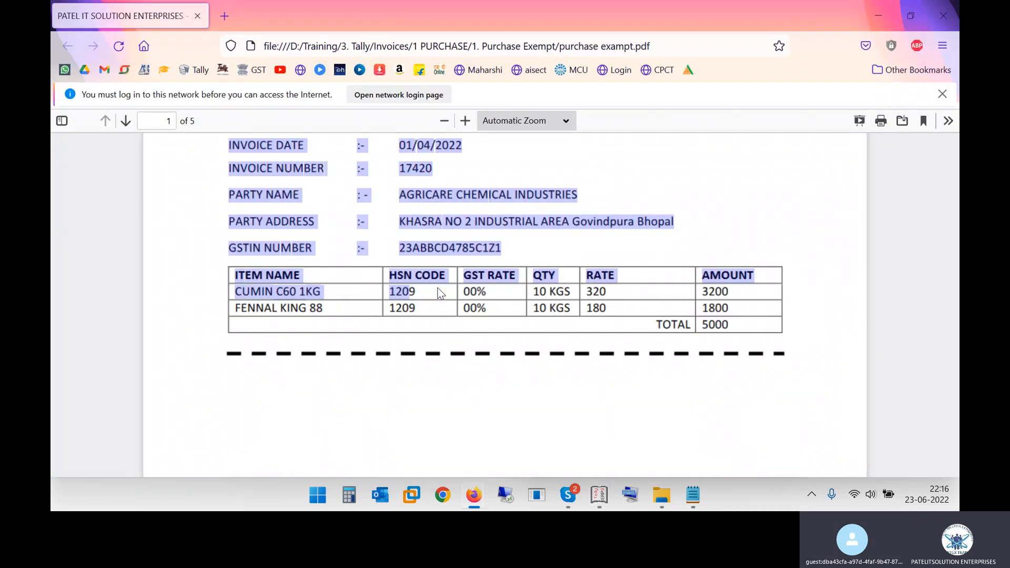